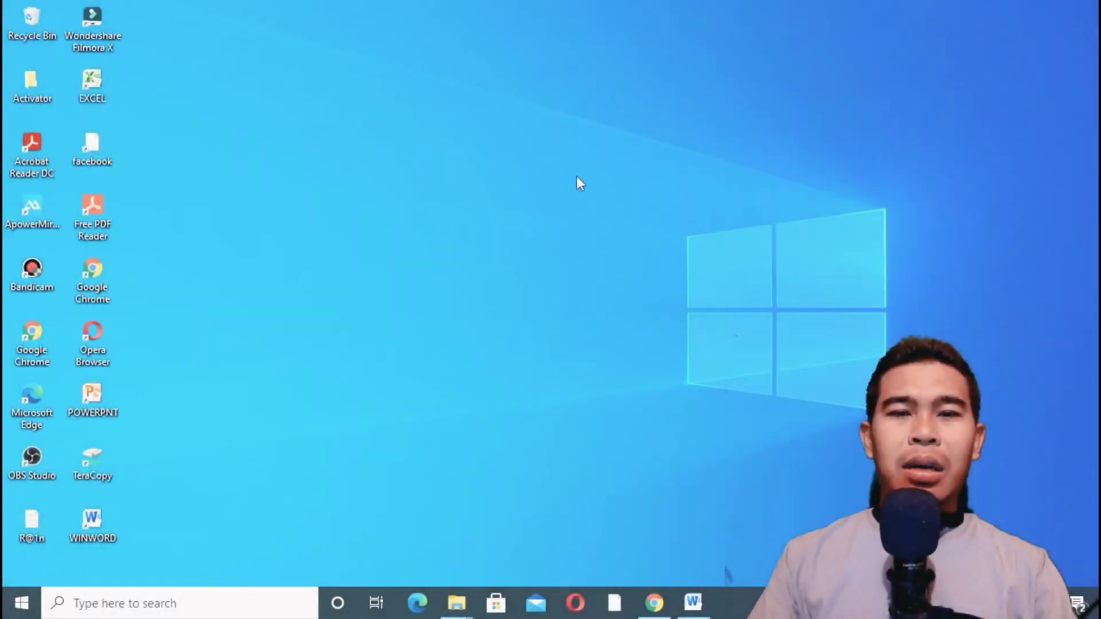
Launch Microsoft Excel 2010 from the Microsoft Office programs and dismiss the activation wizard.
click(21, 607)
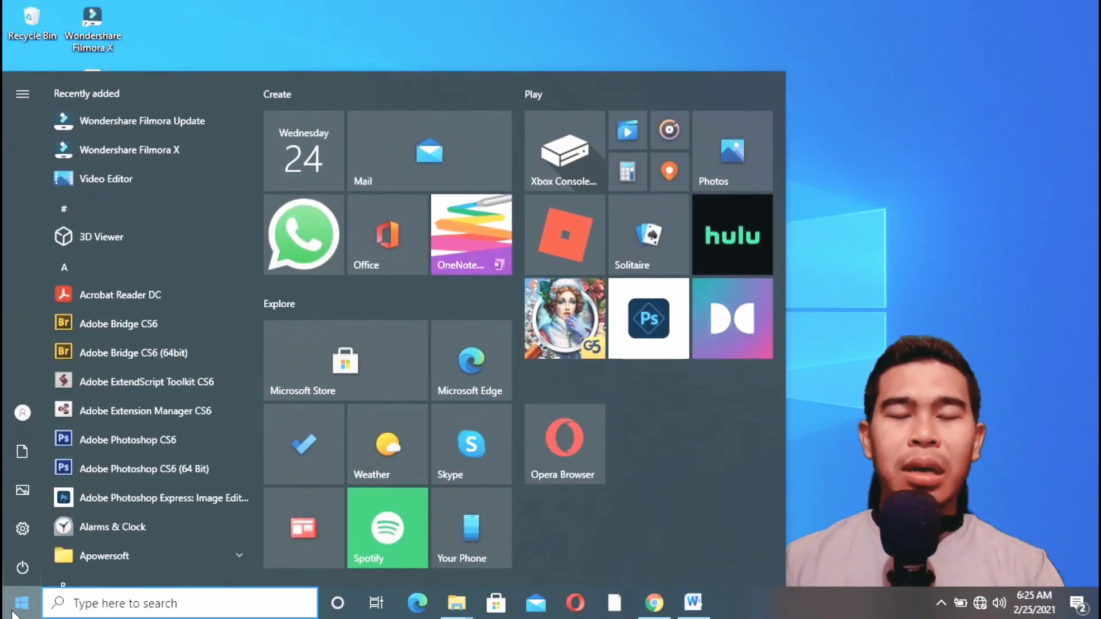
scroll(162, 381, down, 1)
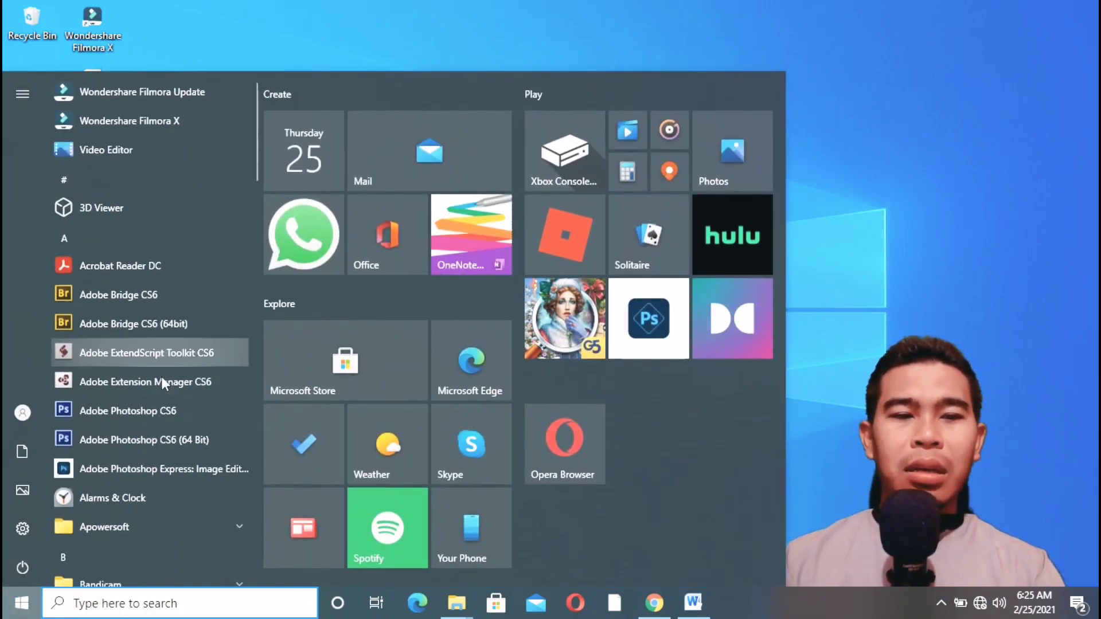
scroll(161, 376, down, 15)
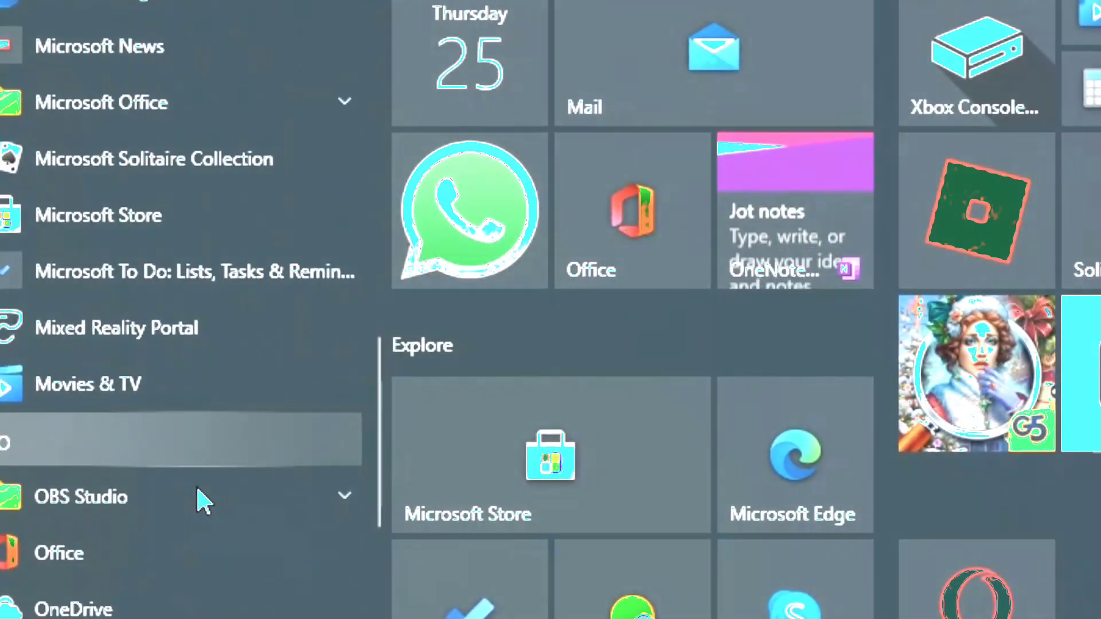
click(188, 118)
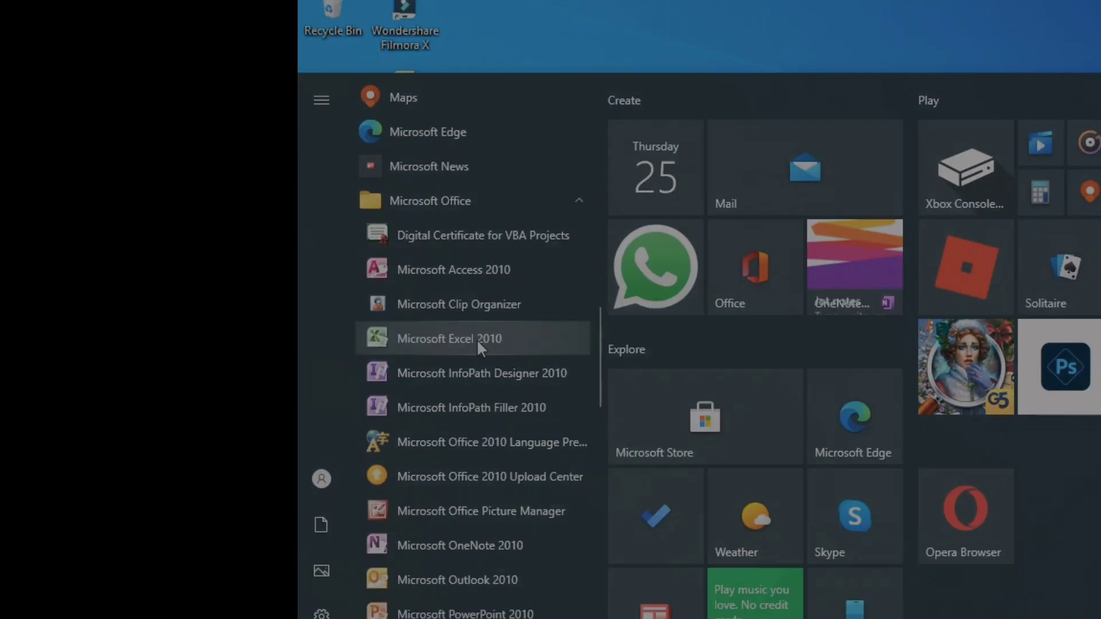
click(252, 332)
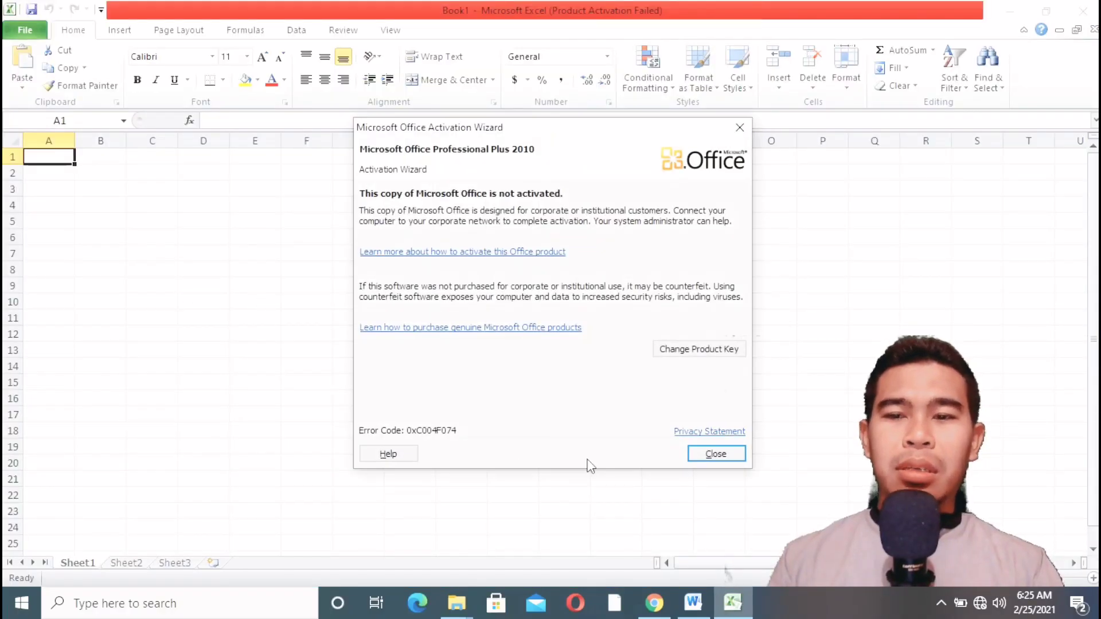
click(701, 453)
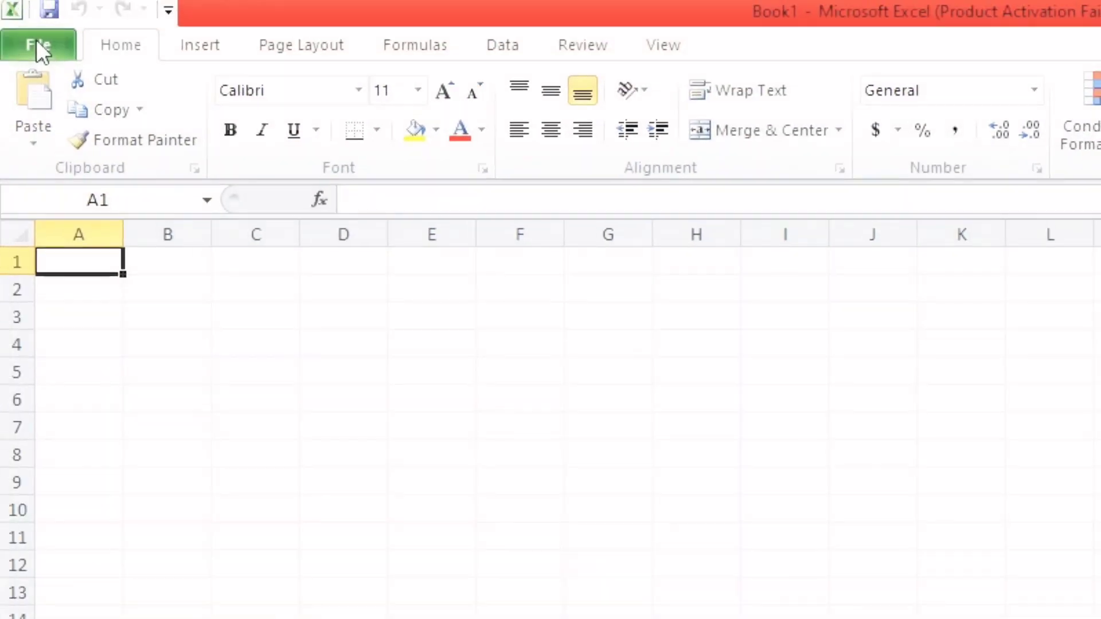
Bring up the file browser for opening an existing workbook.
click(36, 42)
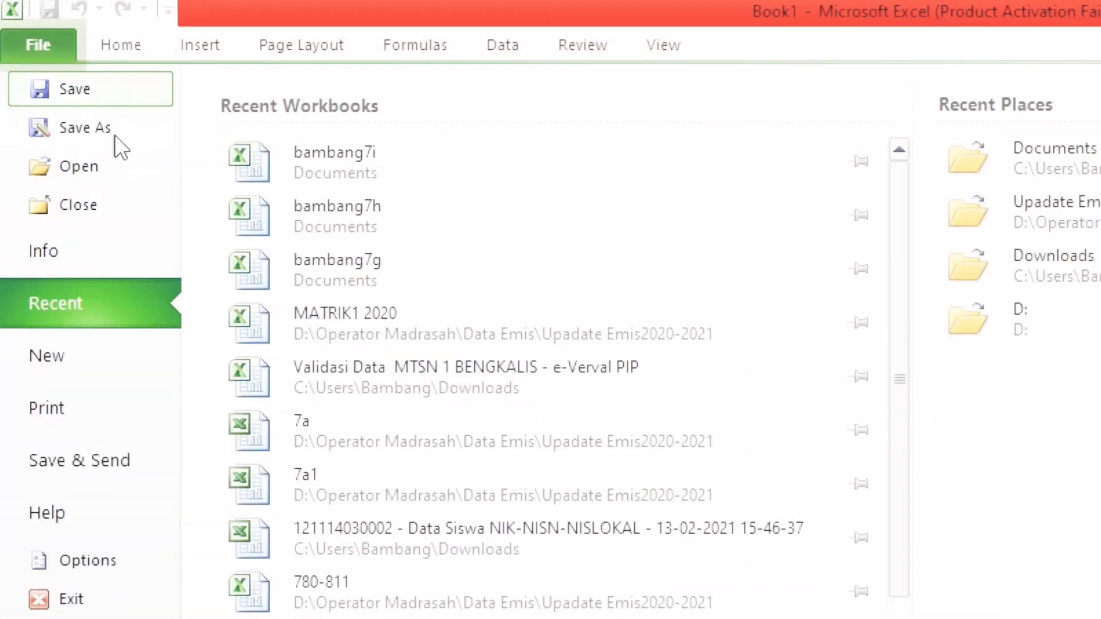
click(112, 165)
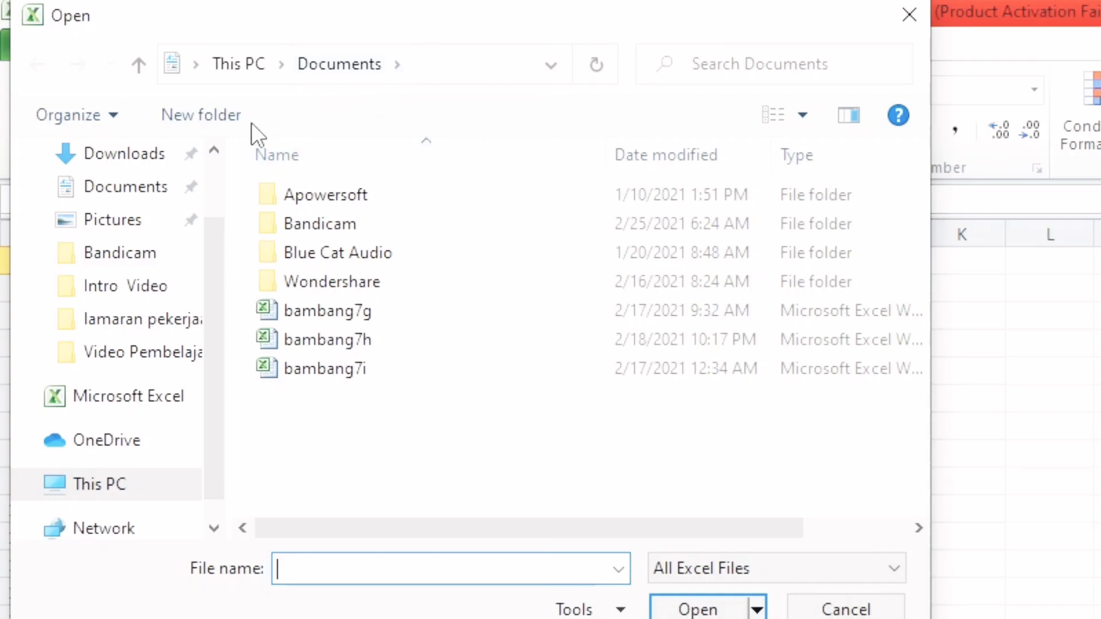
click(91, 489)
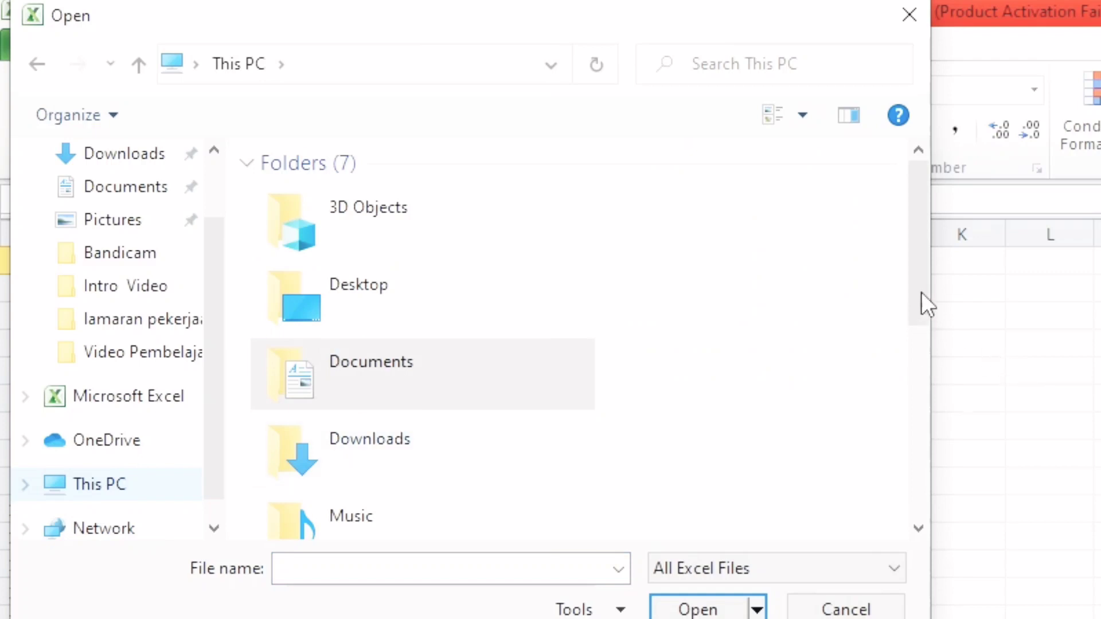
drag(923, 304, 914, 472)
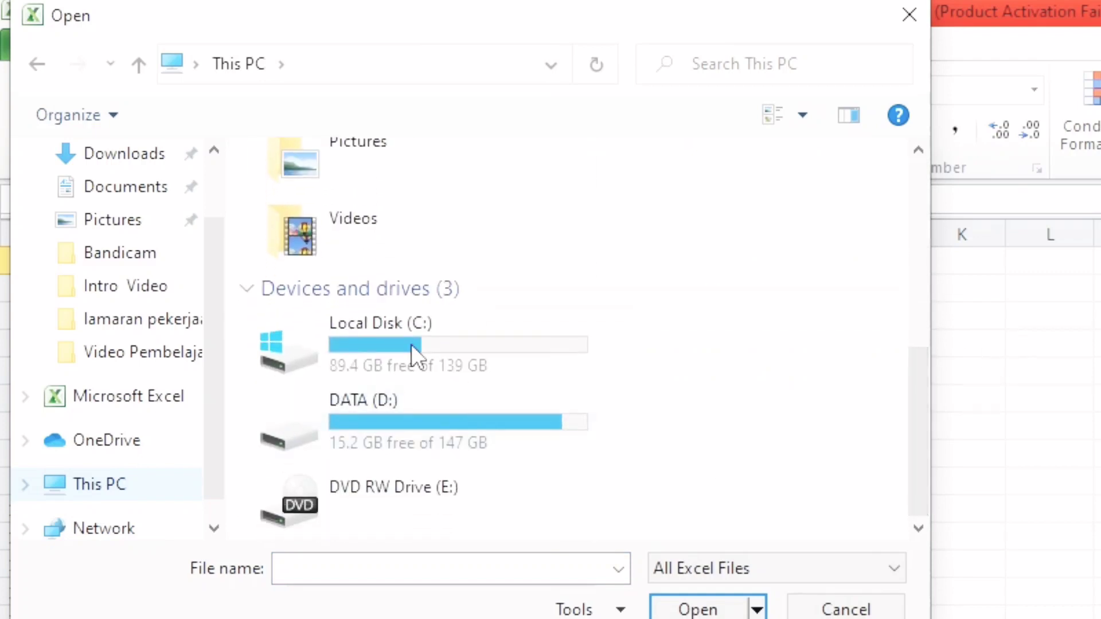
click(38, 65)
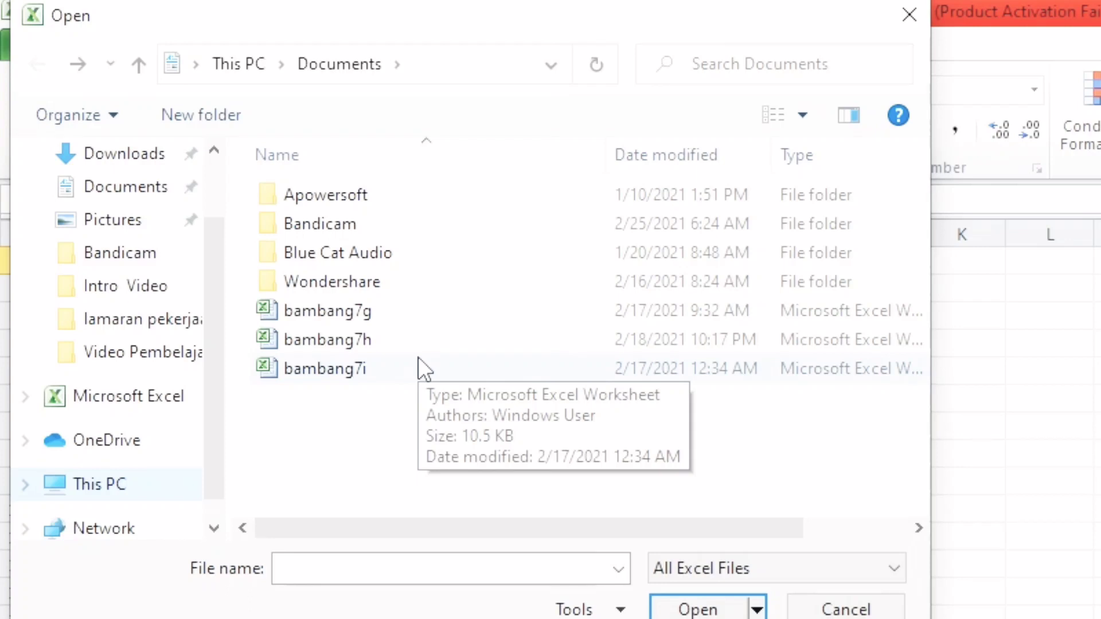
Open the workbook bambang7i from the Documents folder.
click(323, 372)
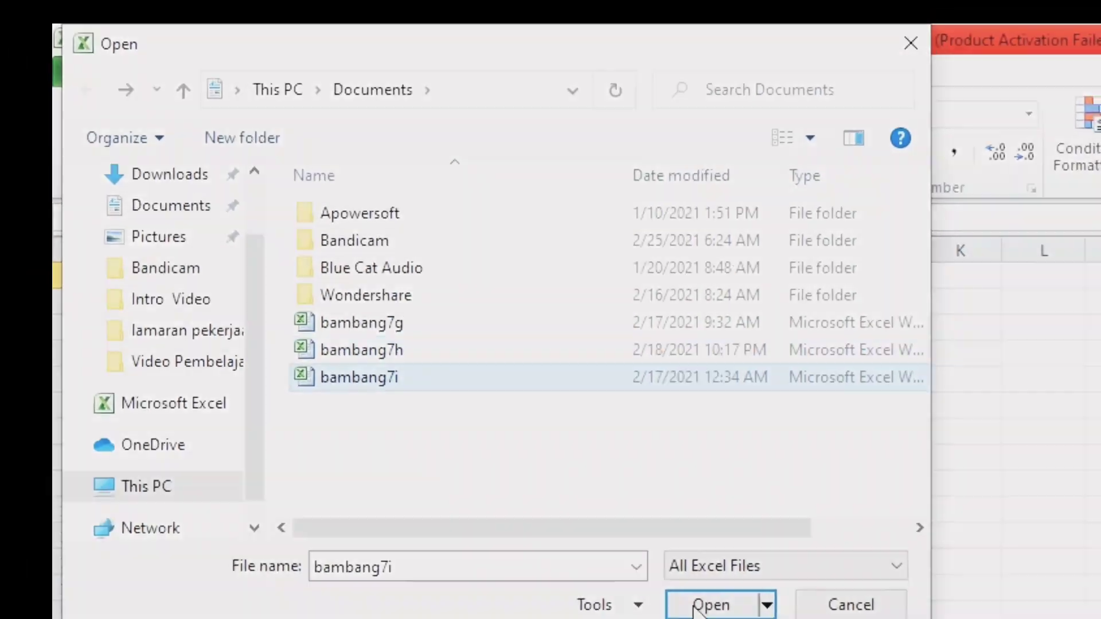
click(696, 608)
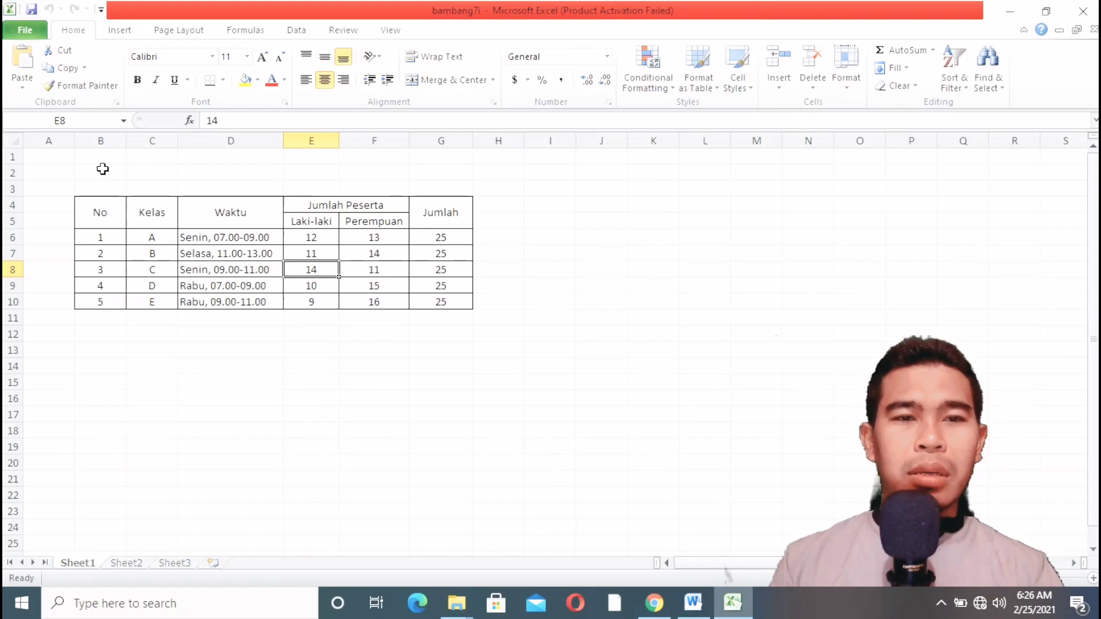
Enter the title "Jumlah Siswa MTsn 1 Bengkalis Tahun Pelajaran 2020/2021" in cell B2 above the table.
click(102, 168)
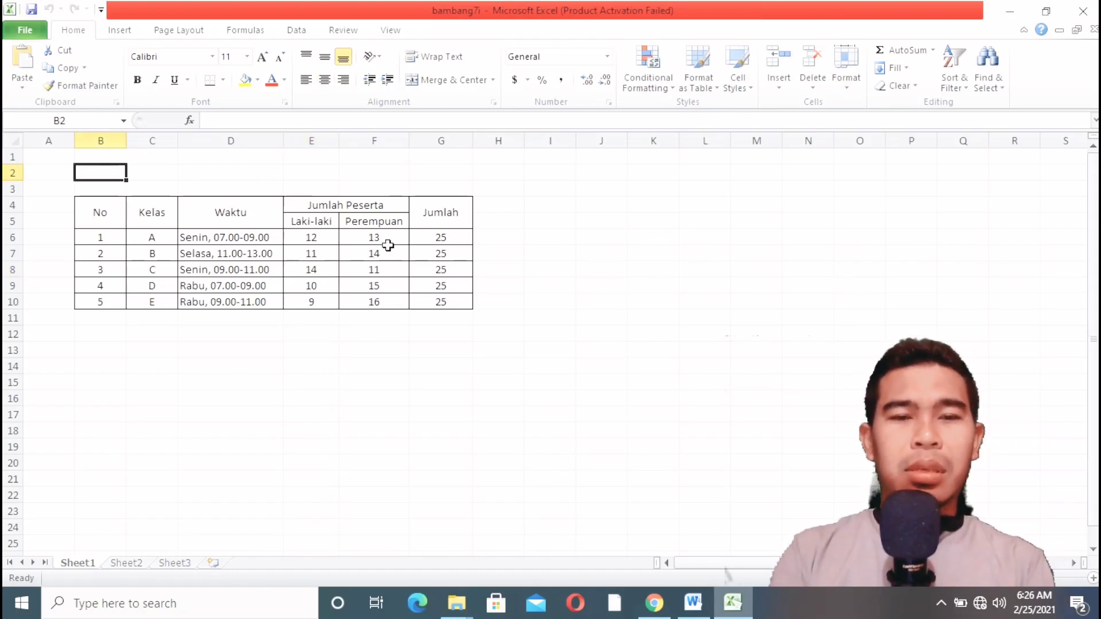
text(Mu)
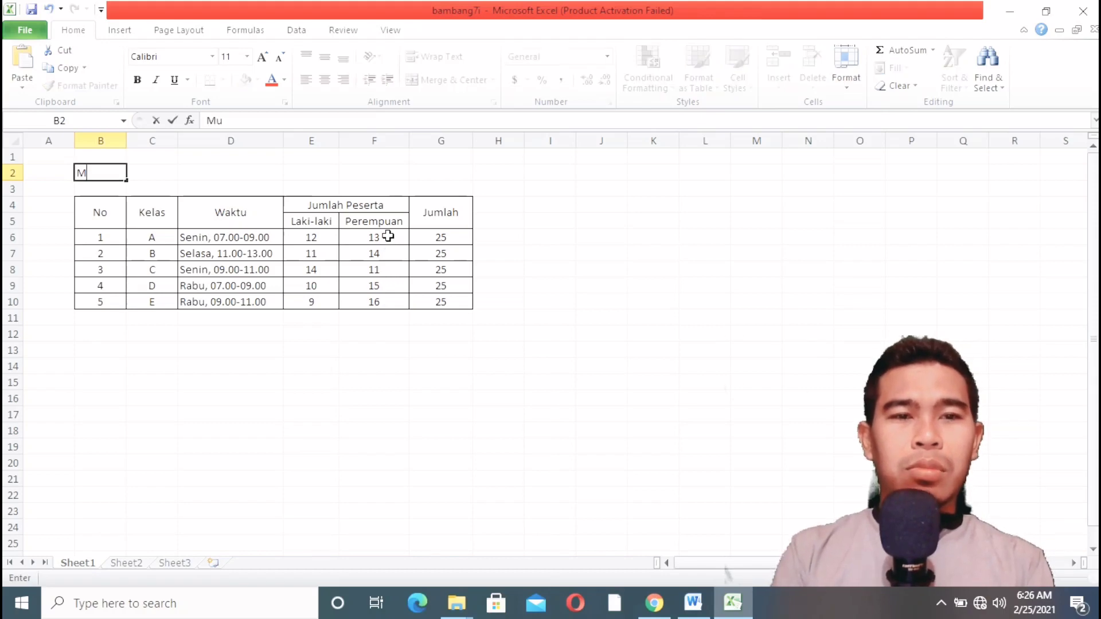
key(BackSpace)
key(BackSpace)
text(Jumlah S)
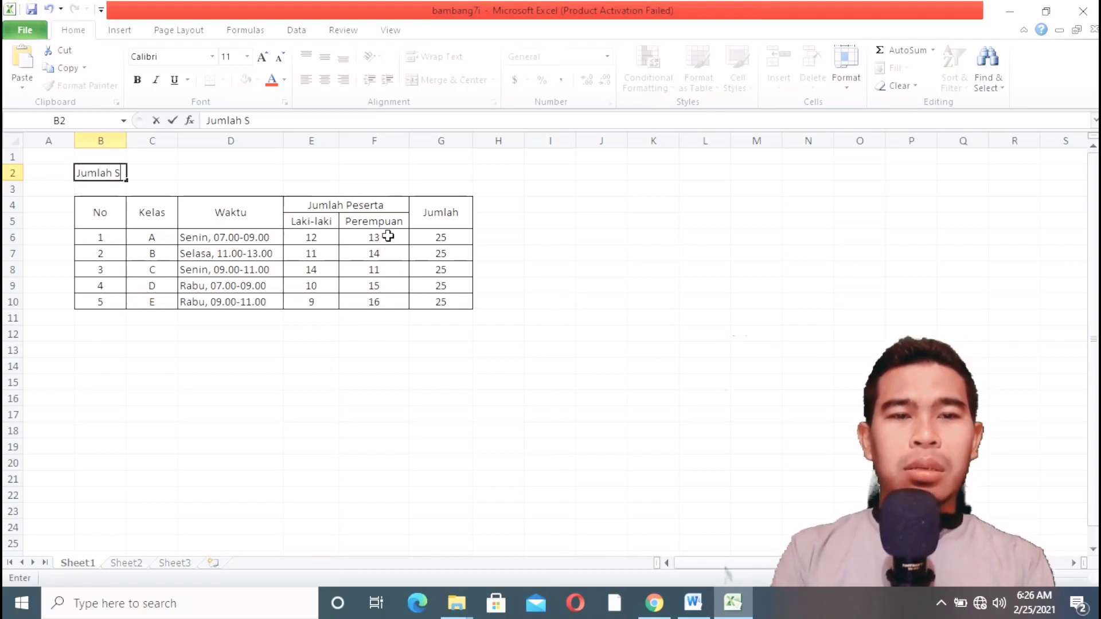
text(iswa )
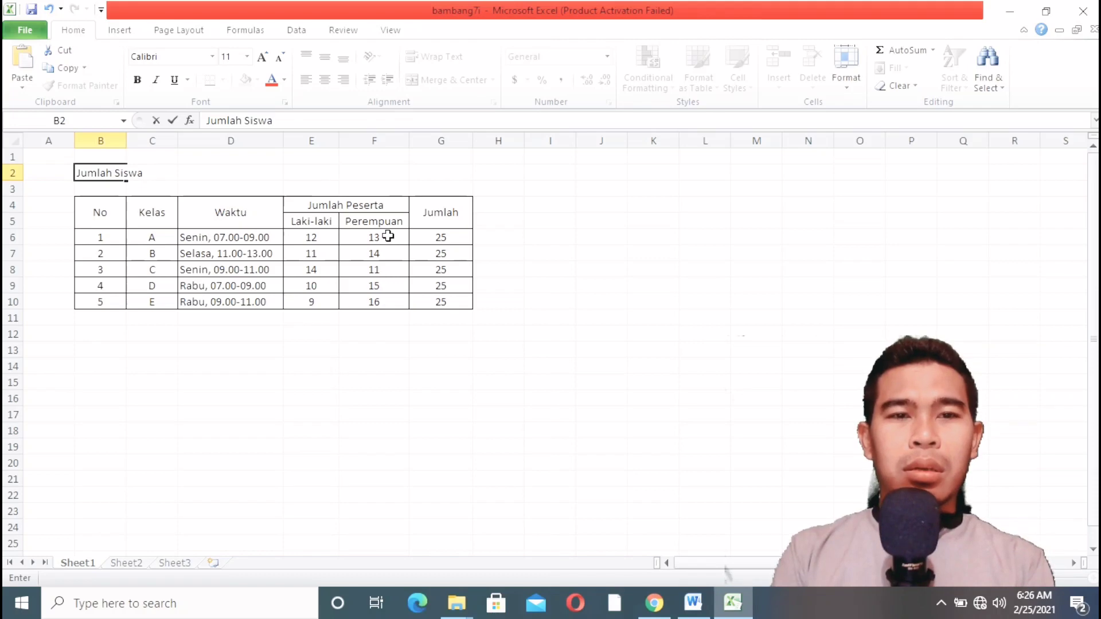
text(MTs)
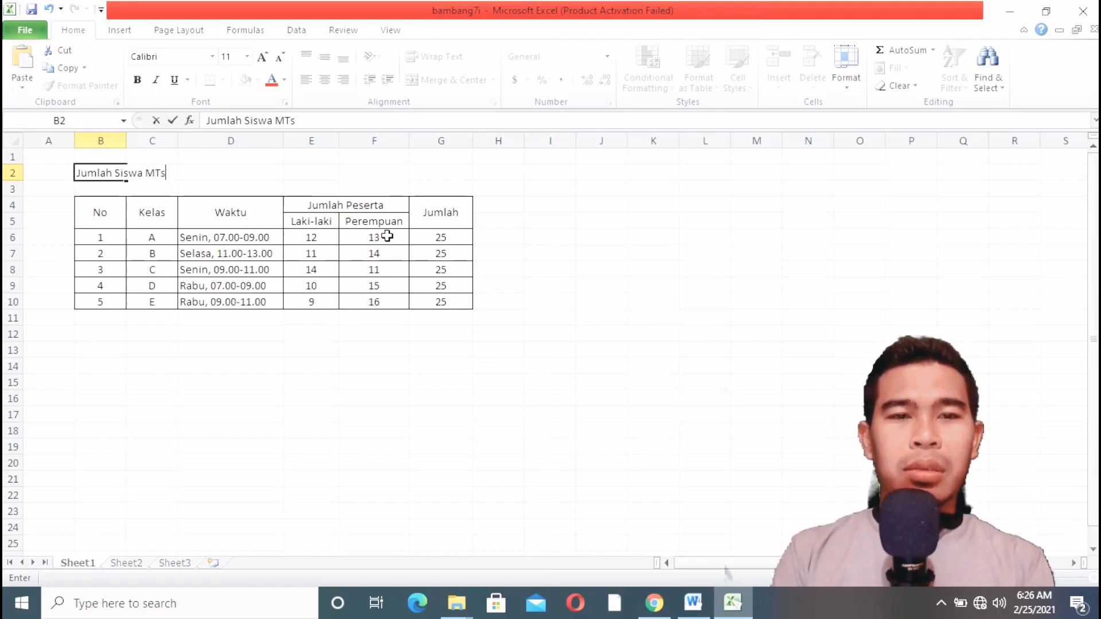
text(n 1)
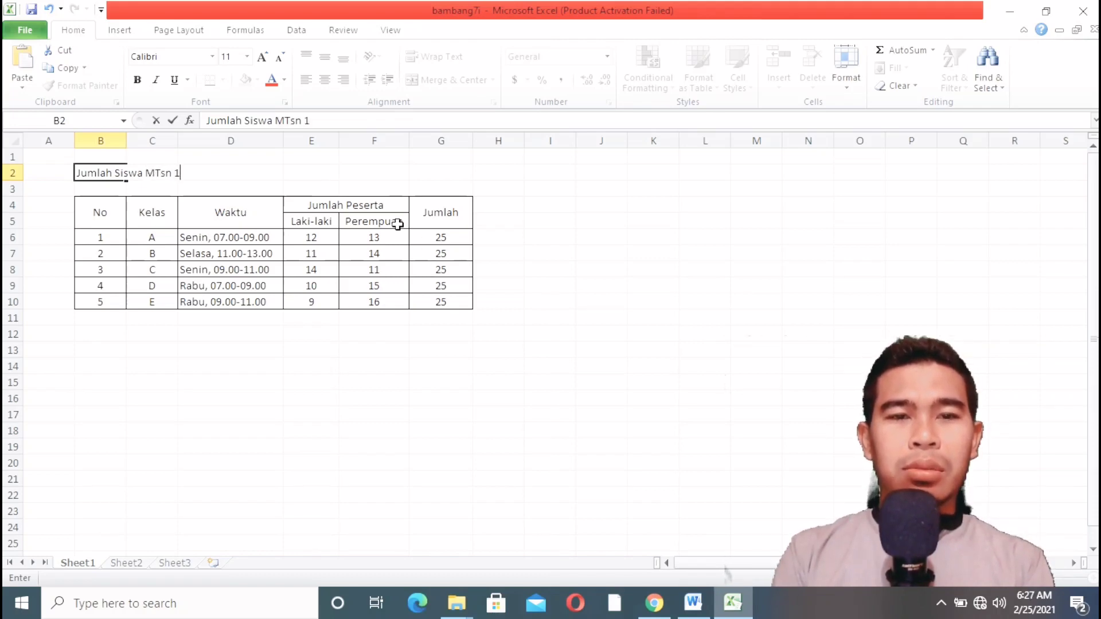
text( Bengkalis)
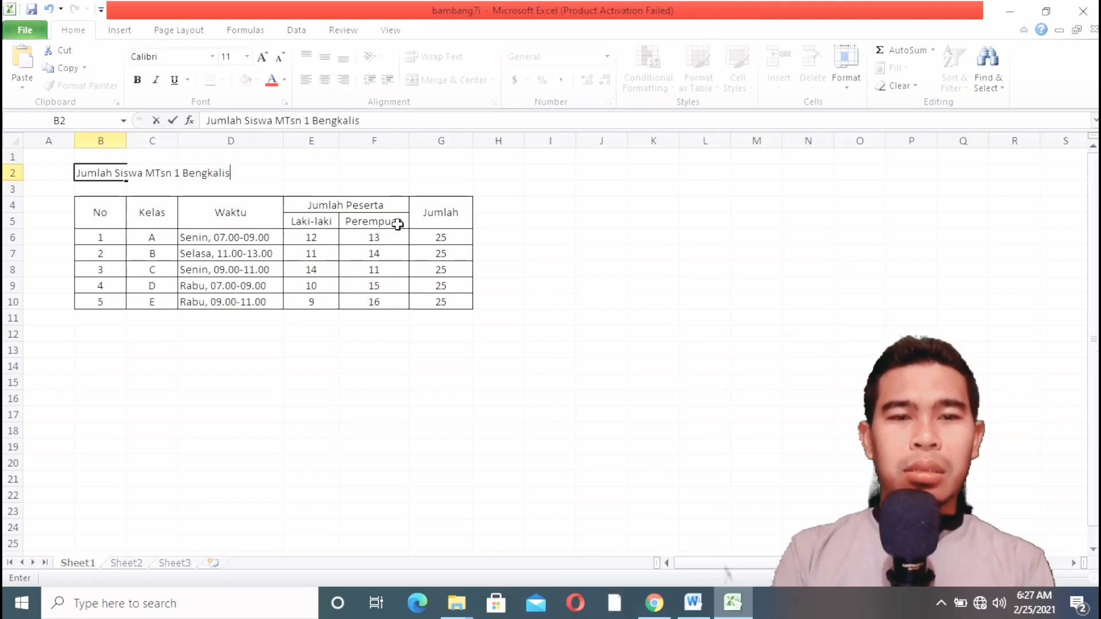
text( Tahun)
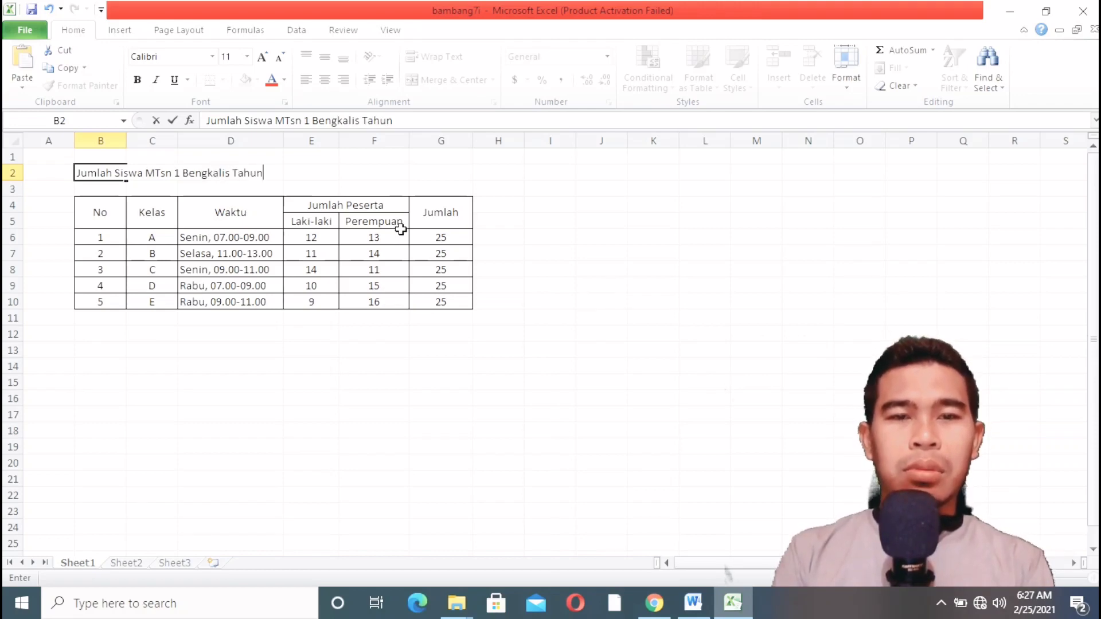
text( p)
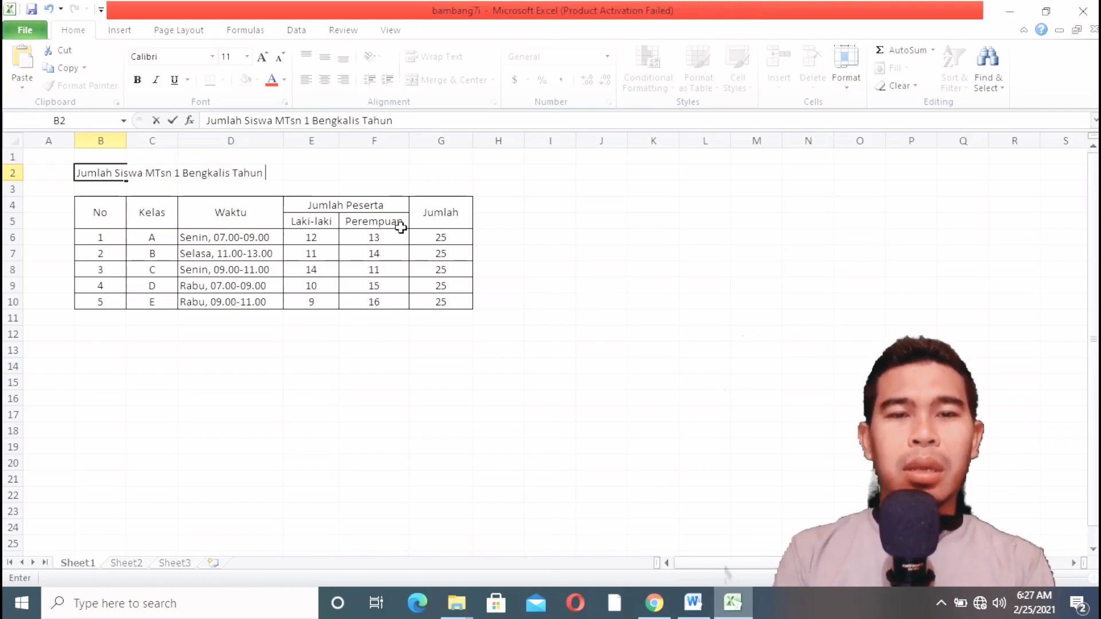
text(elajaran)
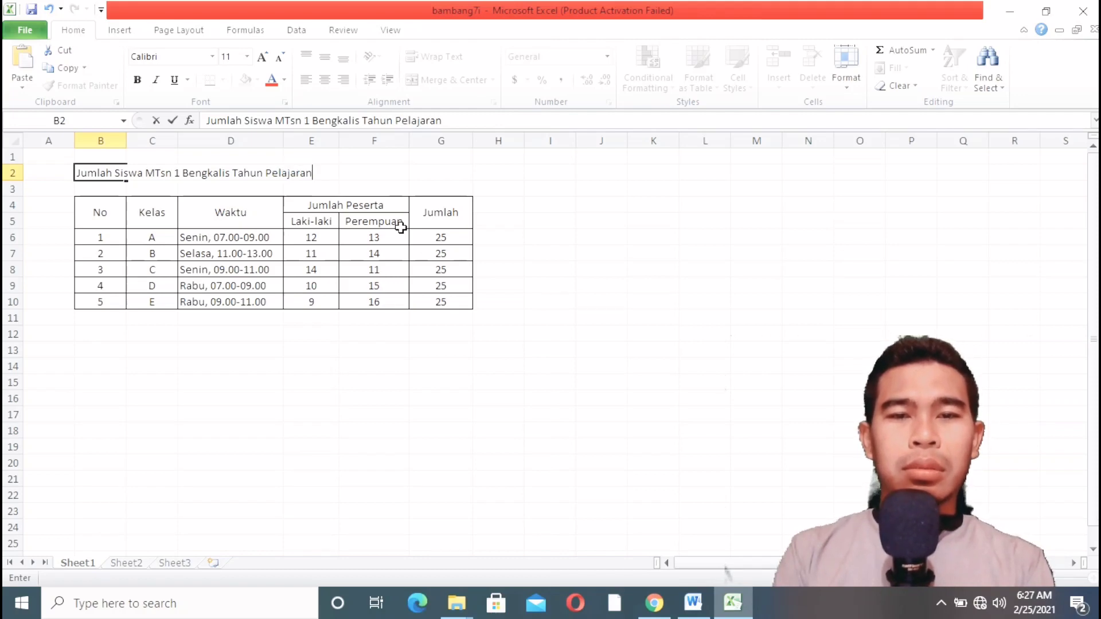
text( 2020)
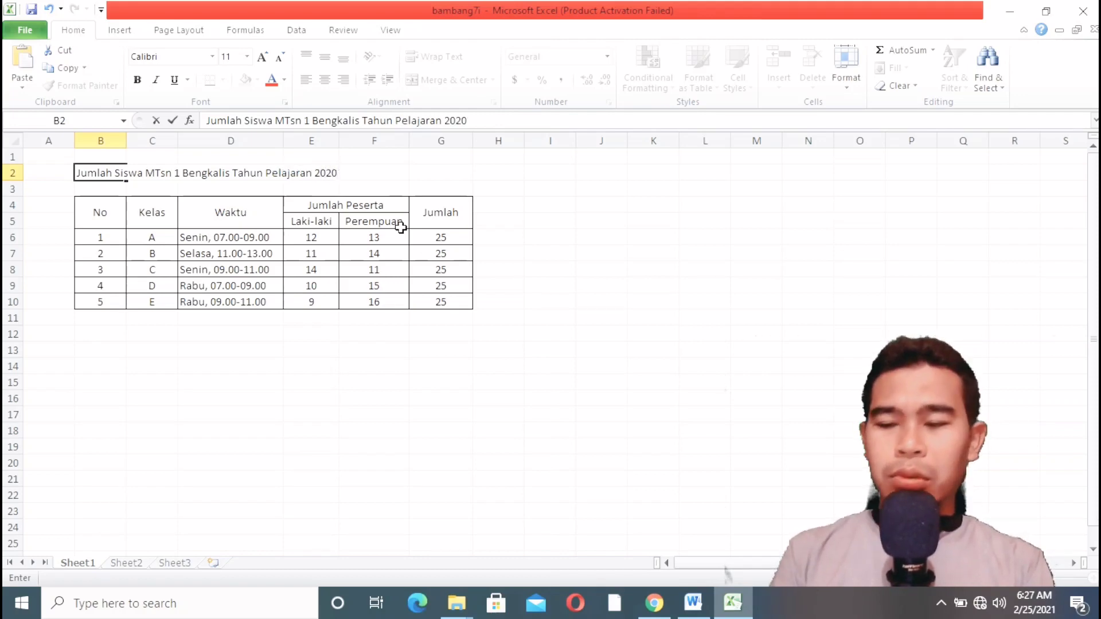
text(/2021)
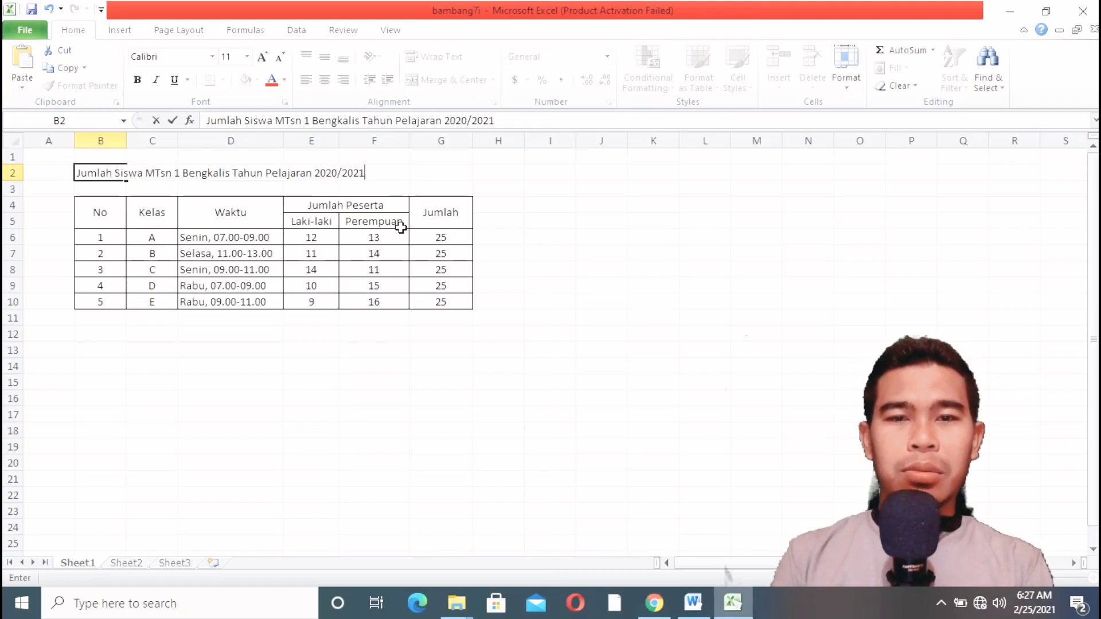
click(94, 202)
Merge and center the title across cells B2 to G2, matching the table's width.
click(92, 175)
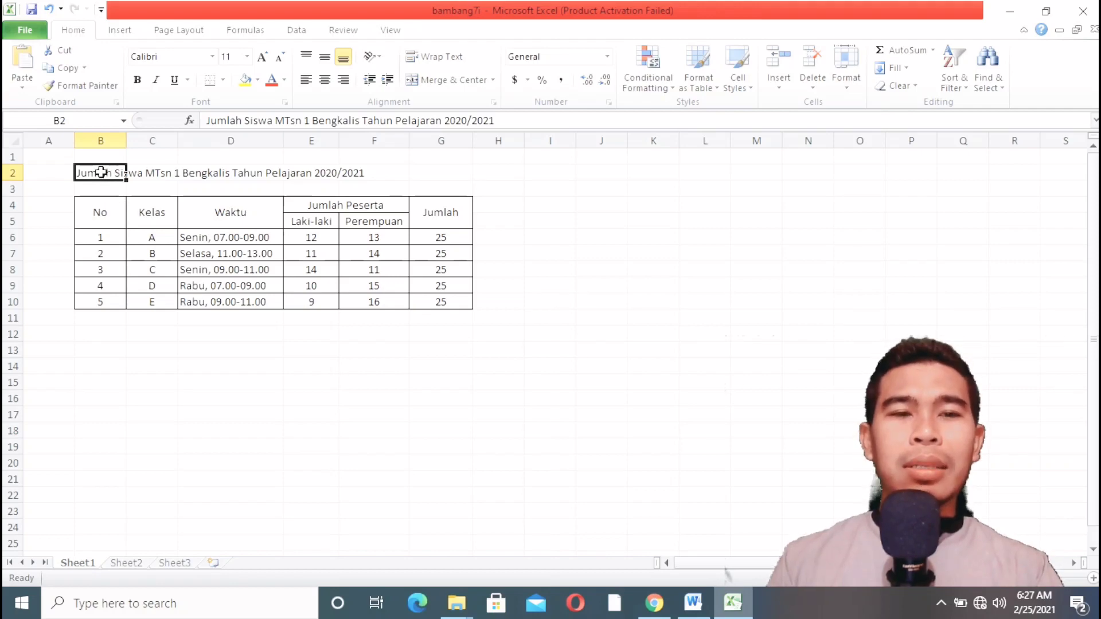
drag(100, 172, 431, 169)
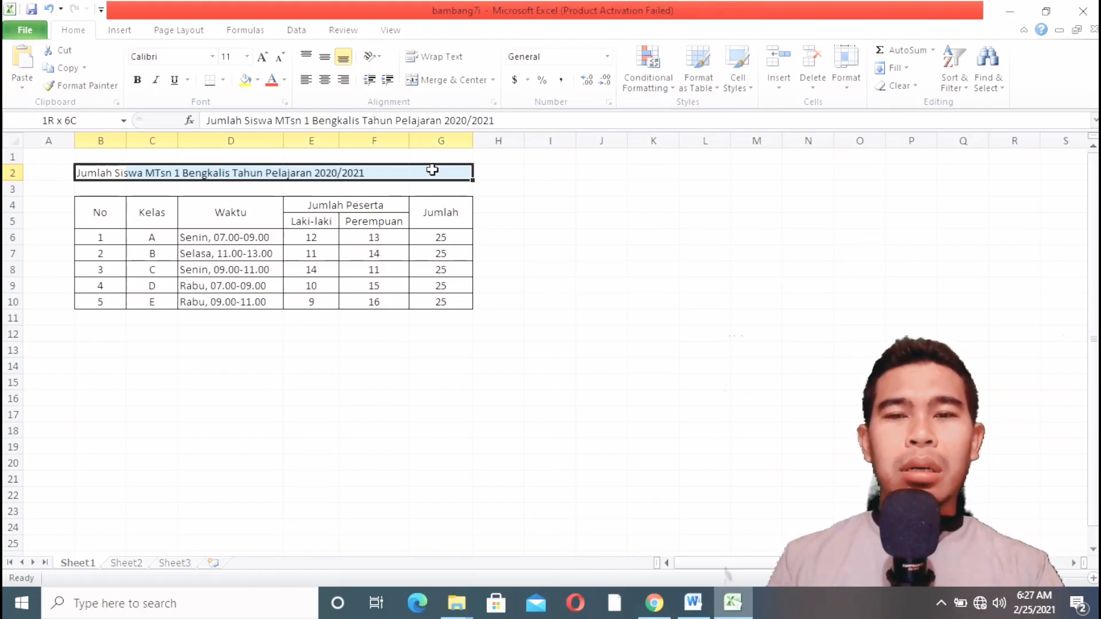
drag(432, 170, 432, 169)
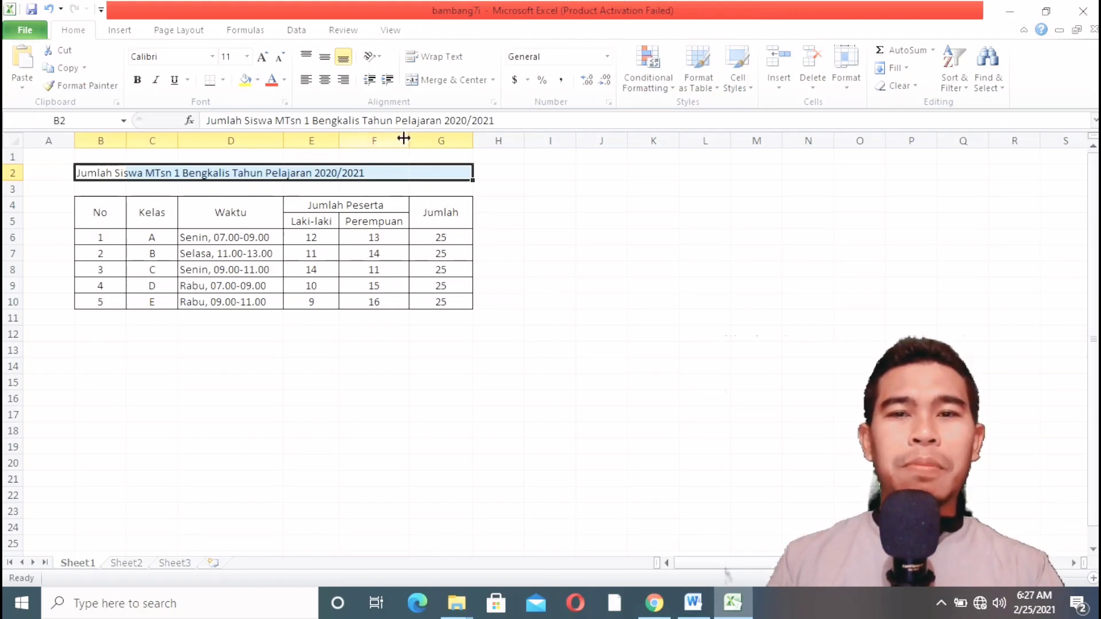
click(448, 85)
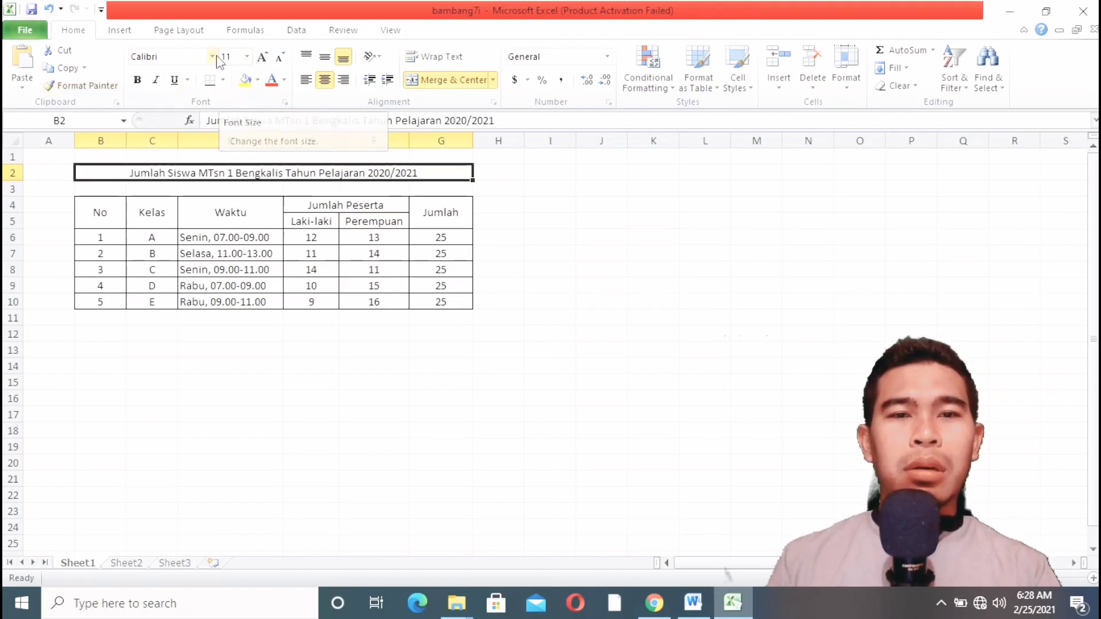
Format the merged table title with font size 14 and bold.
click(248, 60)
click(248, 60)
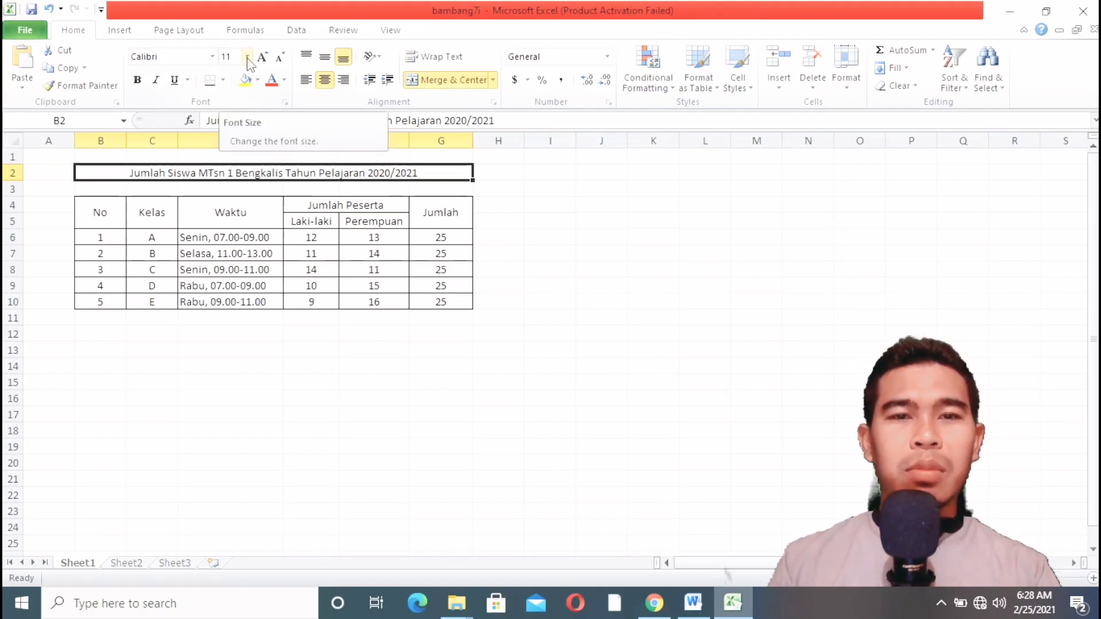
click(248, 57)
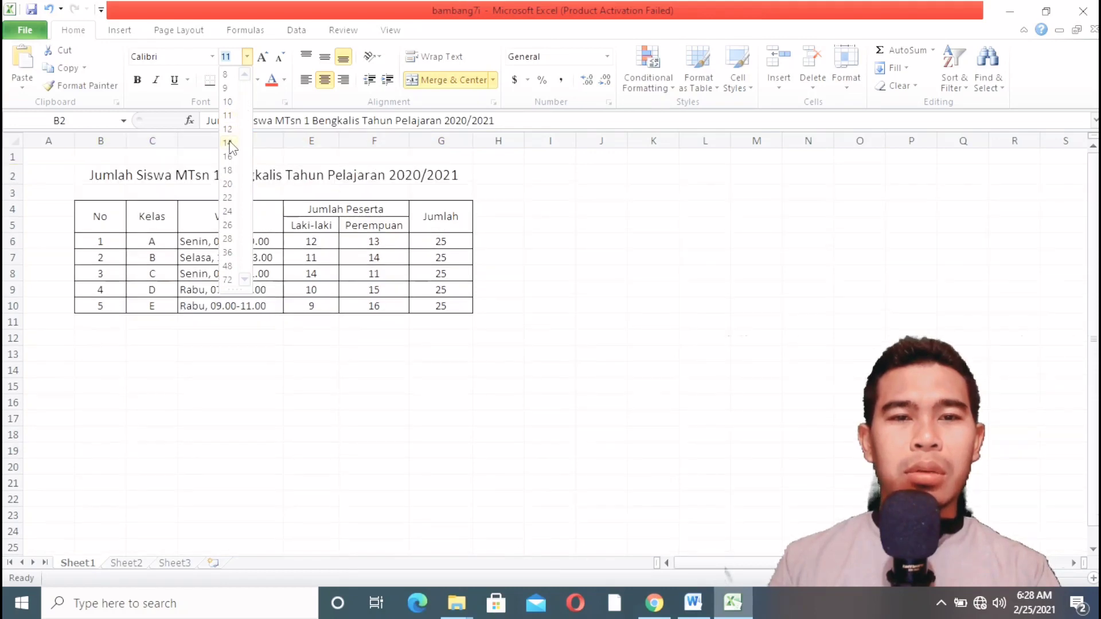
click(228, 143)
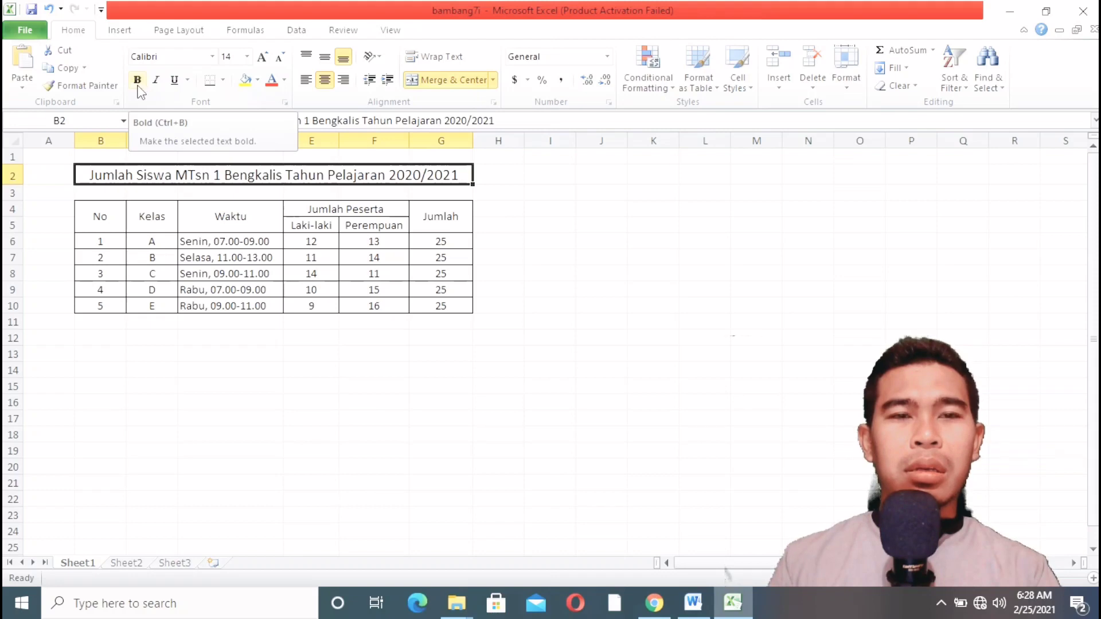
click(138, 85)
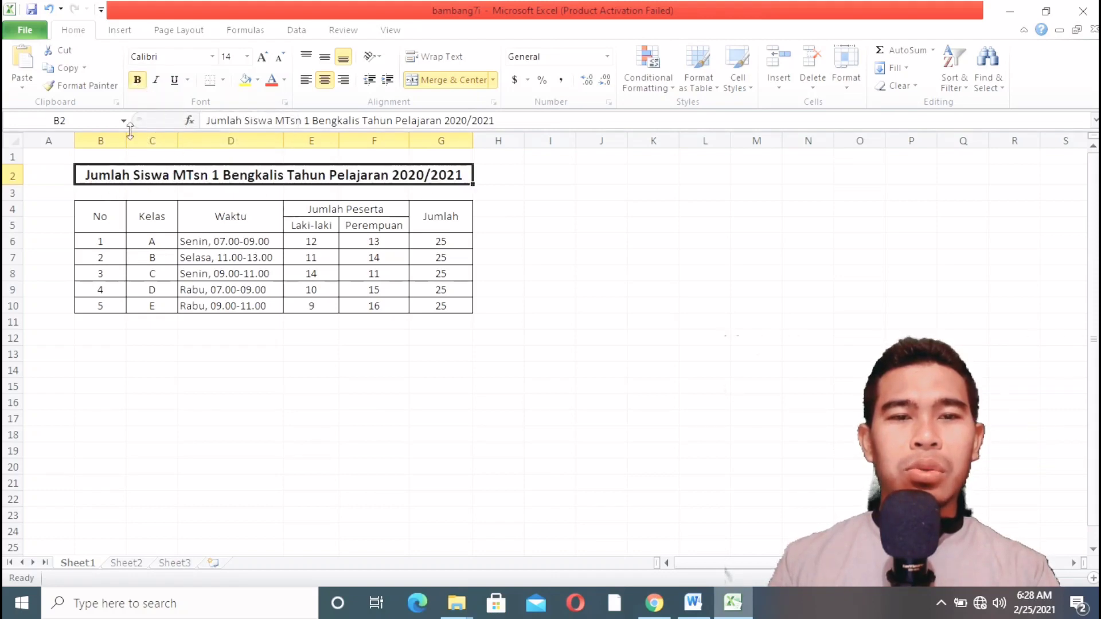
Deselect the title by selecting the Waktu header cell, and minimize the workbook window.
click(218, 217)
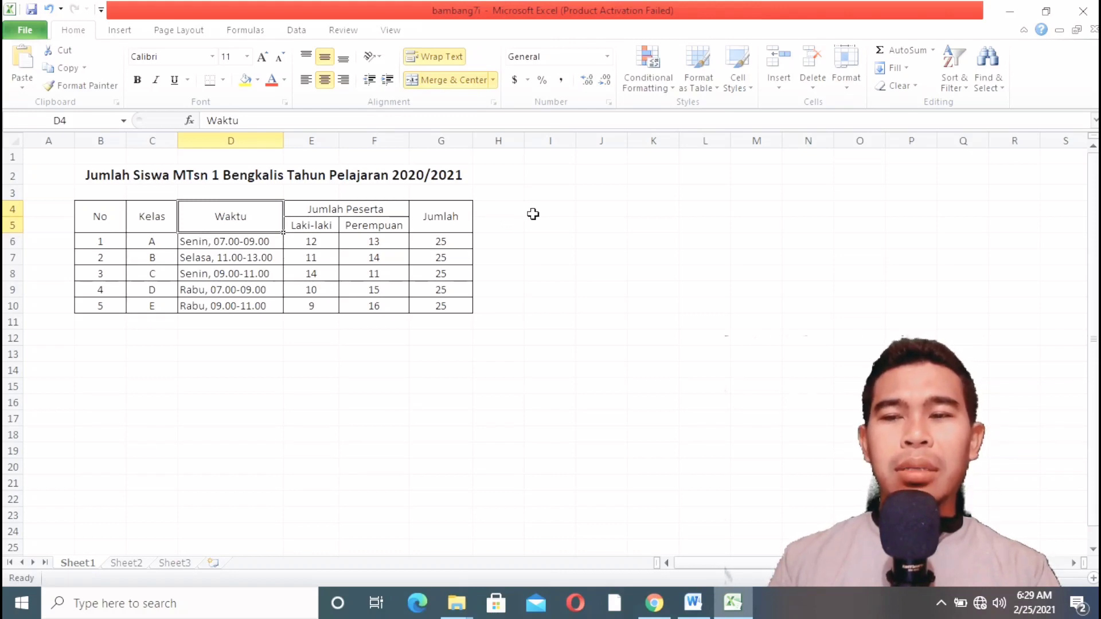
click(1010, 11)
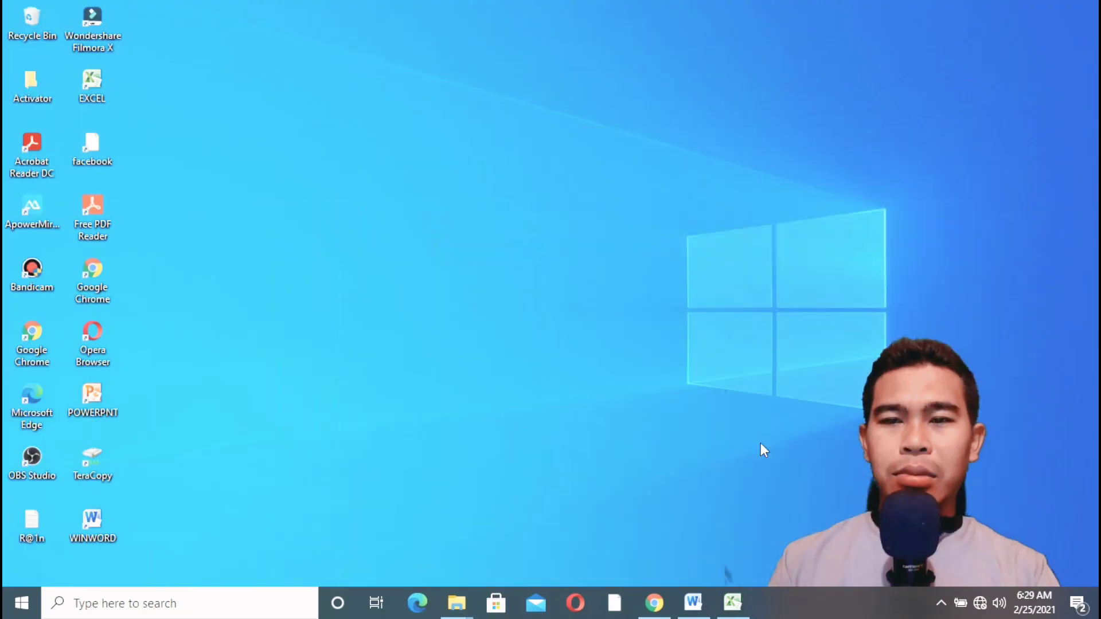
Switch to the Word document and review its table of Excel arithmetic operators.
click(704, 591)
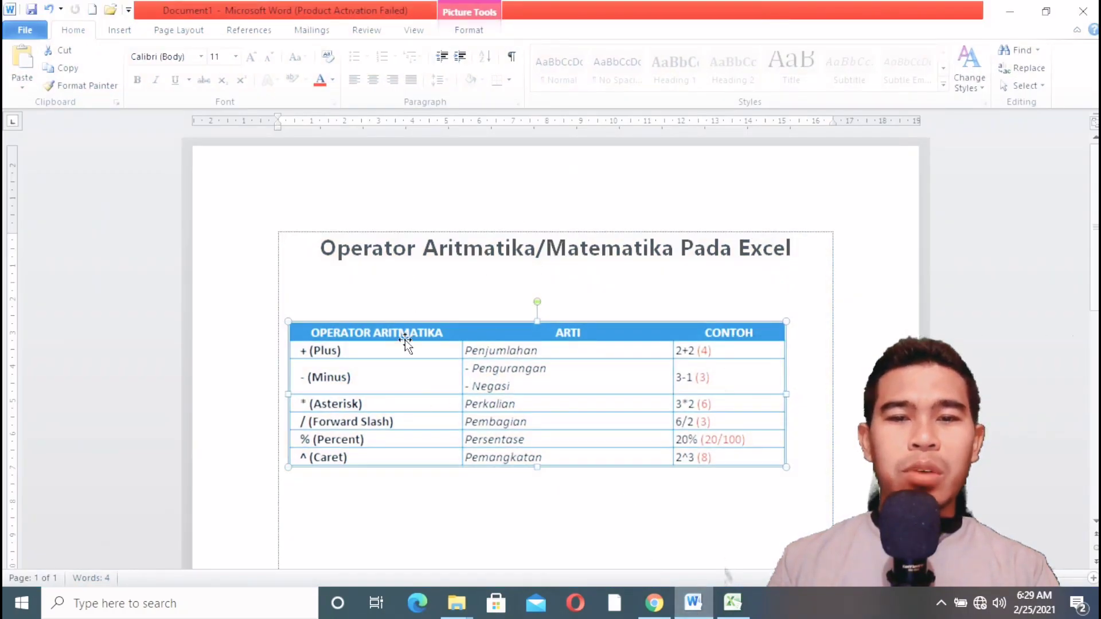
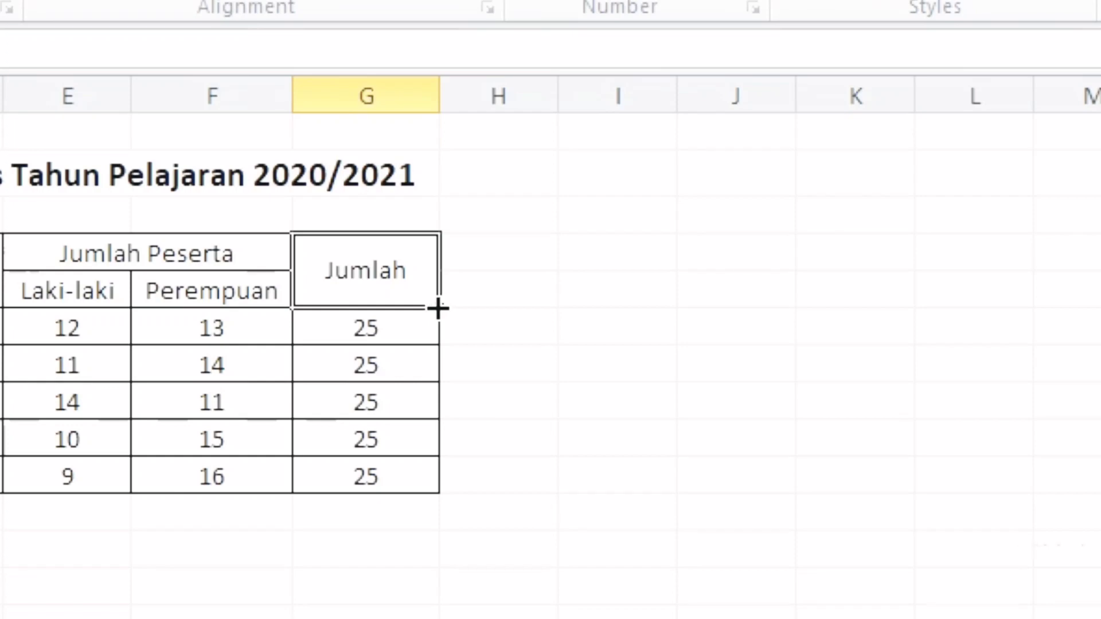
Copy the merged Jumlah header from G4 across columns H to L.
drag(441, 306, 982, 294)
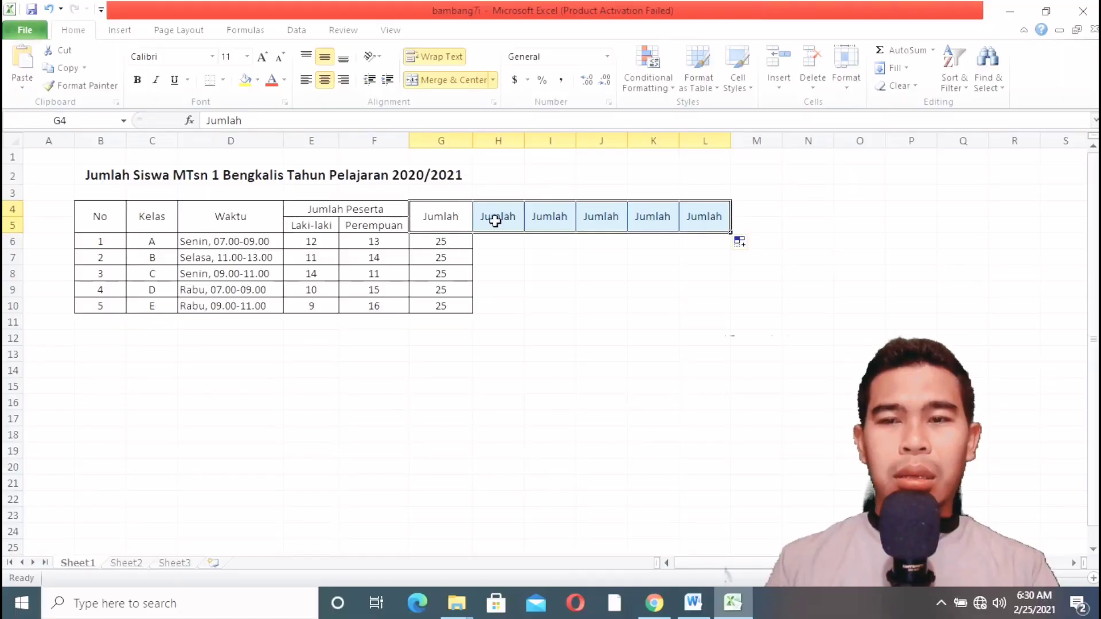
click(516, 255)
Replace the copied headers in H4, I4 and J4 with Penambahan, Pengurungan and Perkalian.
click(503, 219)
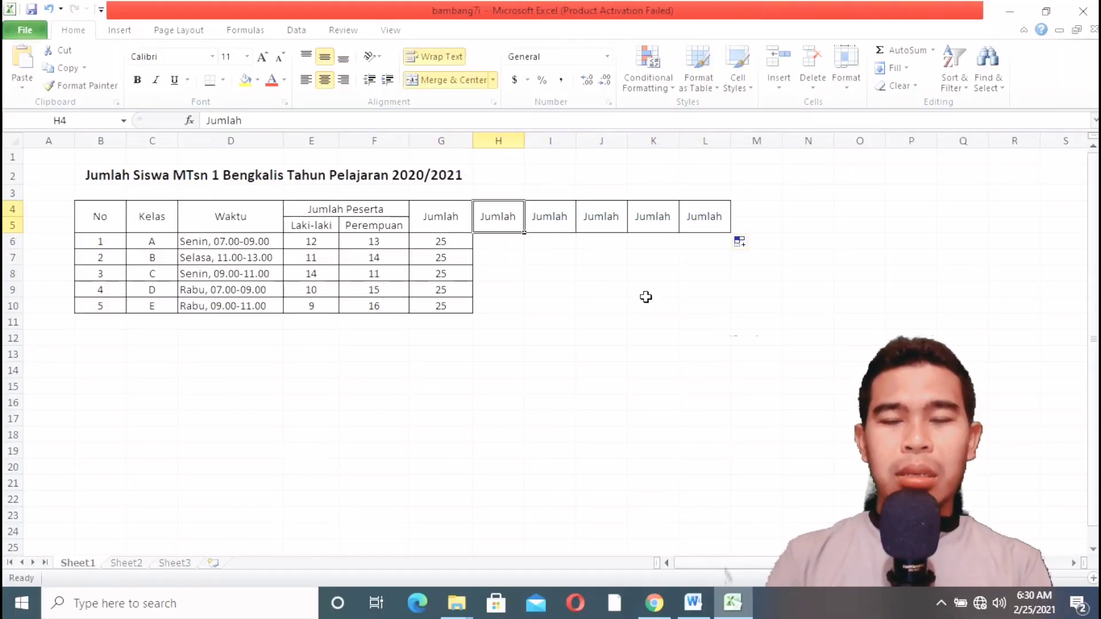
text(Penam)
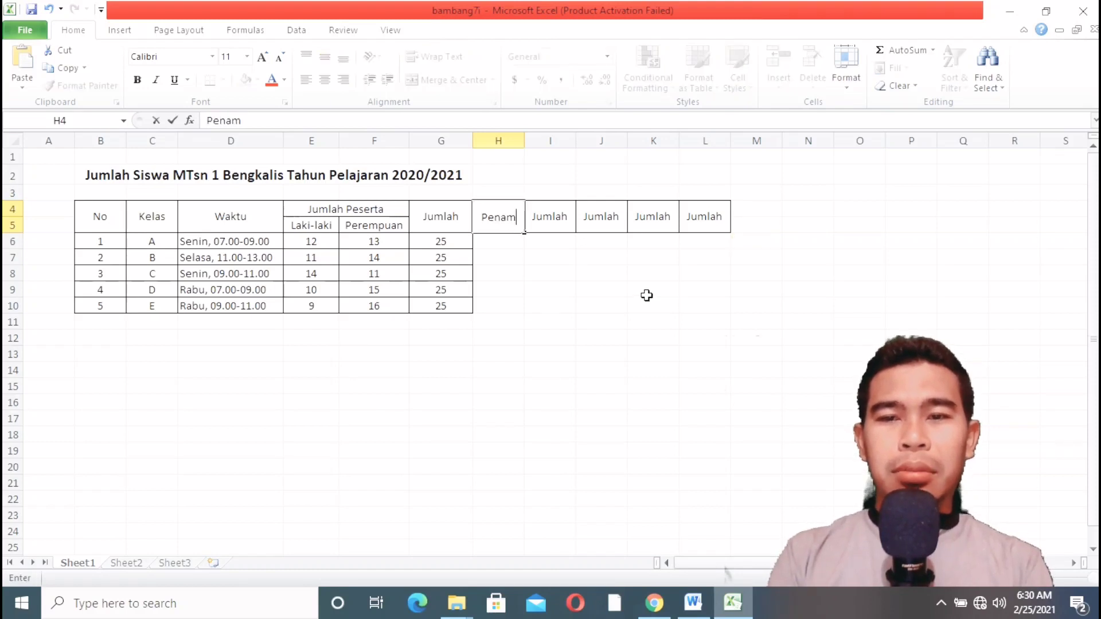
text(bahan)
click(562, 212)
text(Peng)
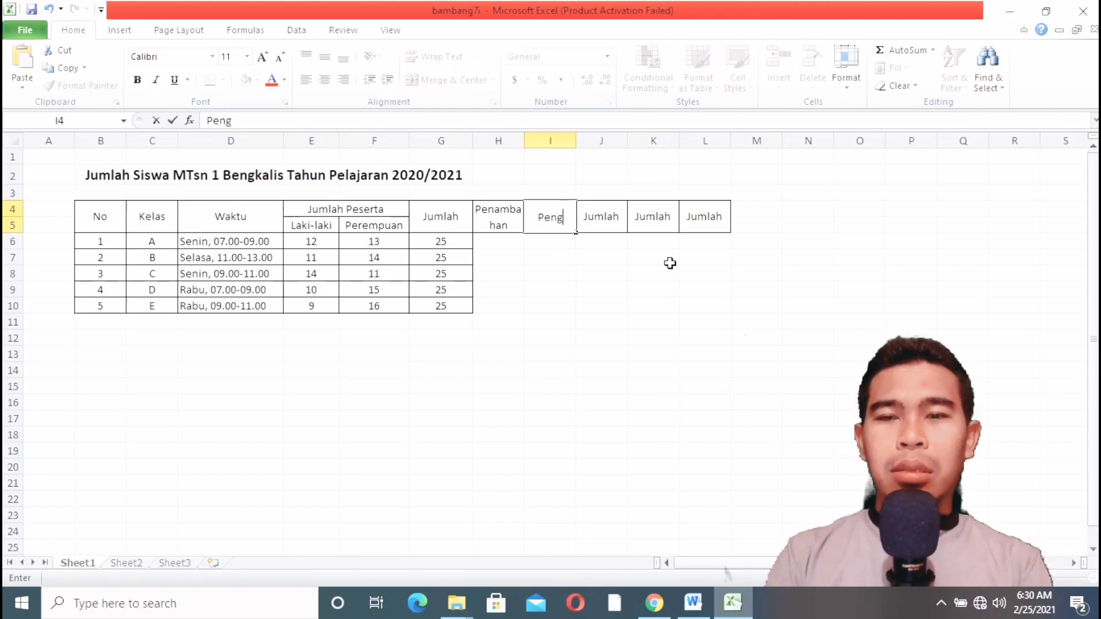
text(urungan)
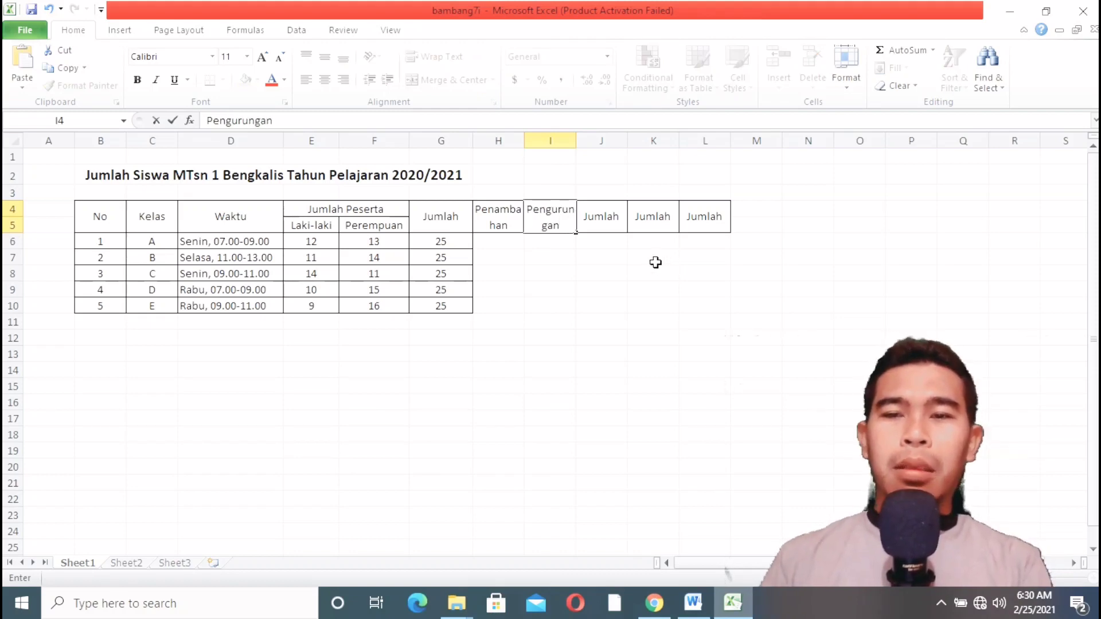
click(612, 222)
text(Perkalian)
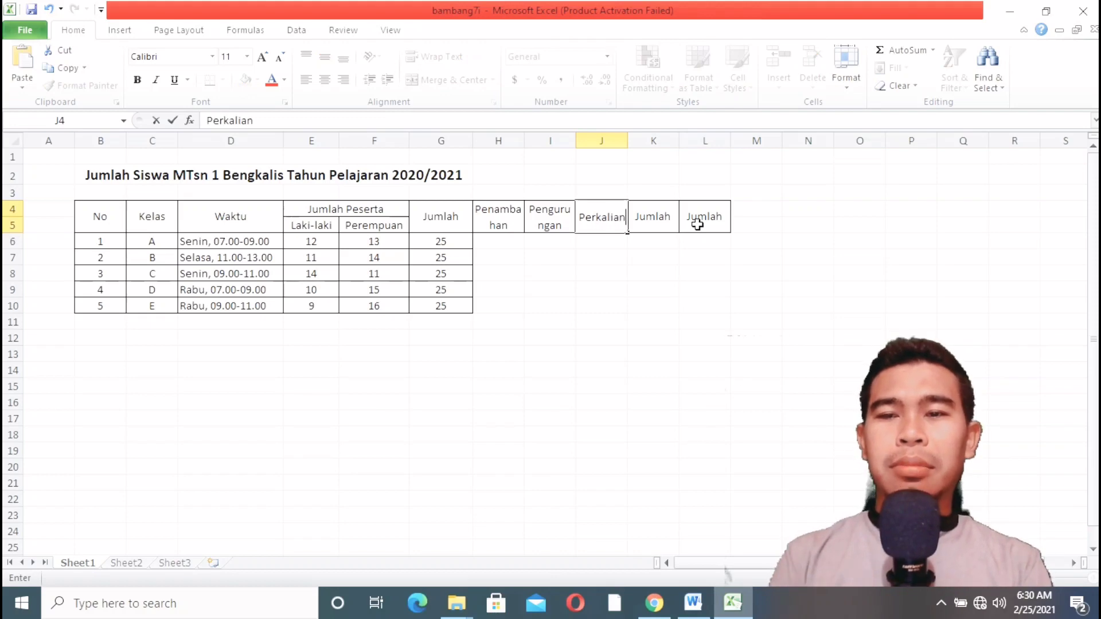
Replace the copied headers in K4 and L4 with Pembagian and Pangkat.
click(664, 222)
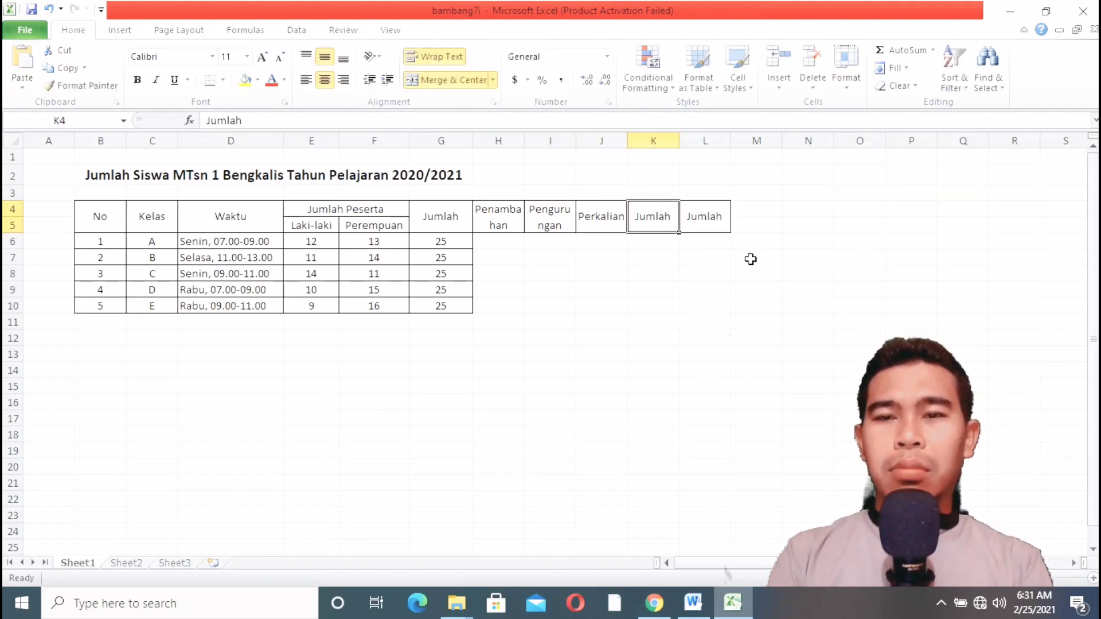
text(Pembagian)
click(713, 221)
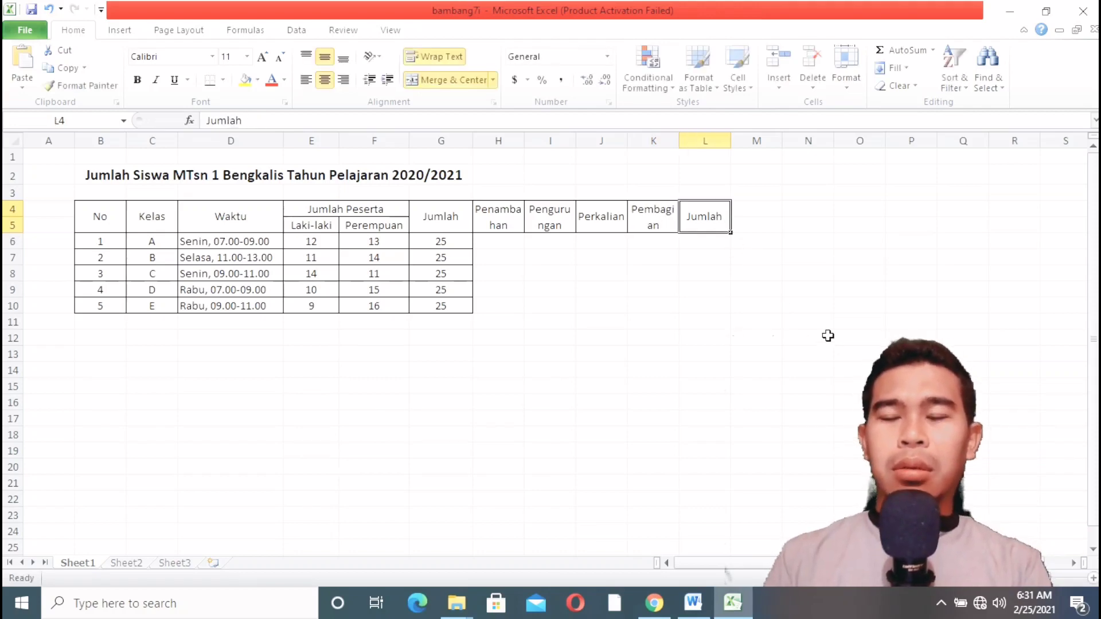
text(Pangkat)
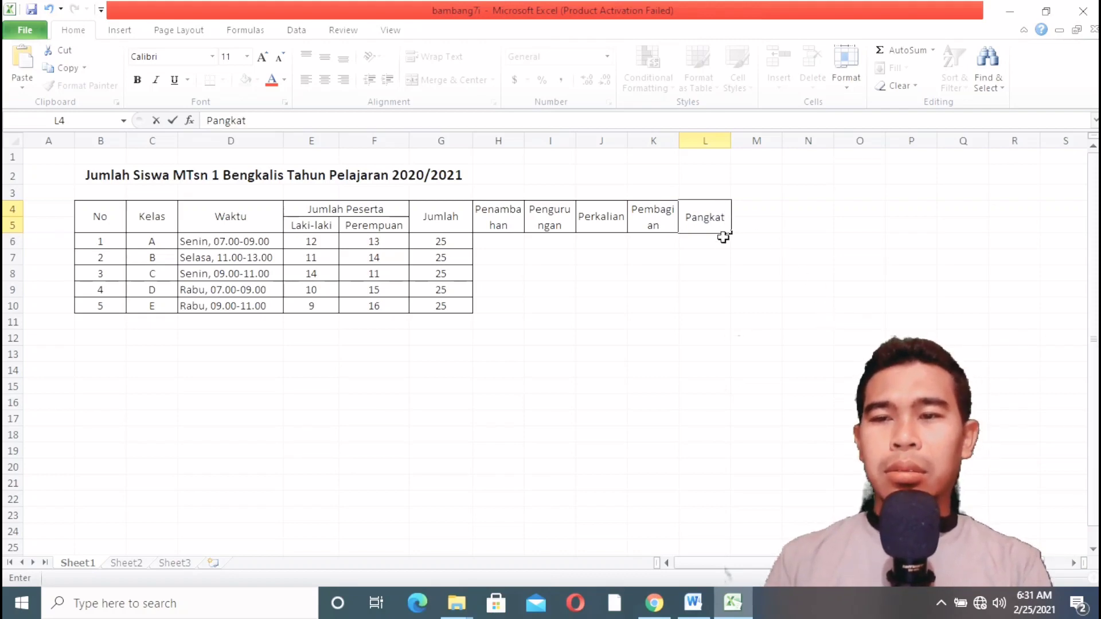
key(Return)
click(712, 214)
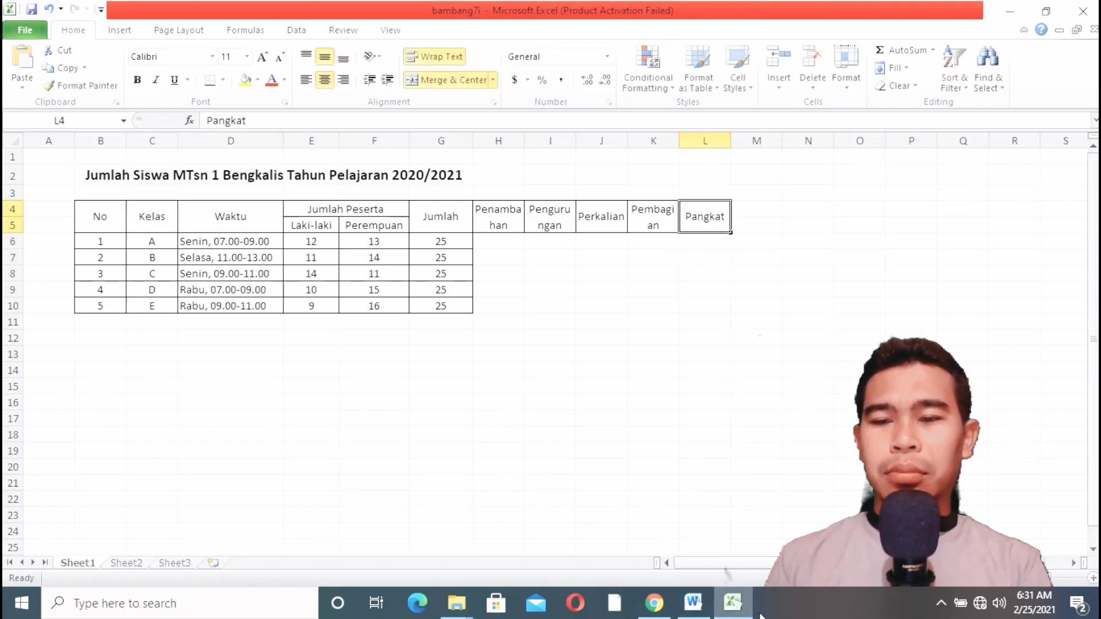
Compare the new column headers with the operator table in the Word document, and return to the Excel workbook.
click(701, 614)
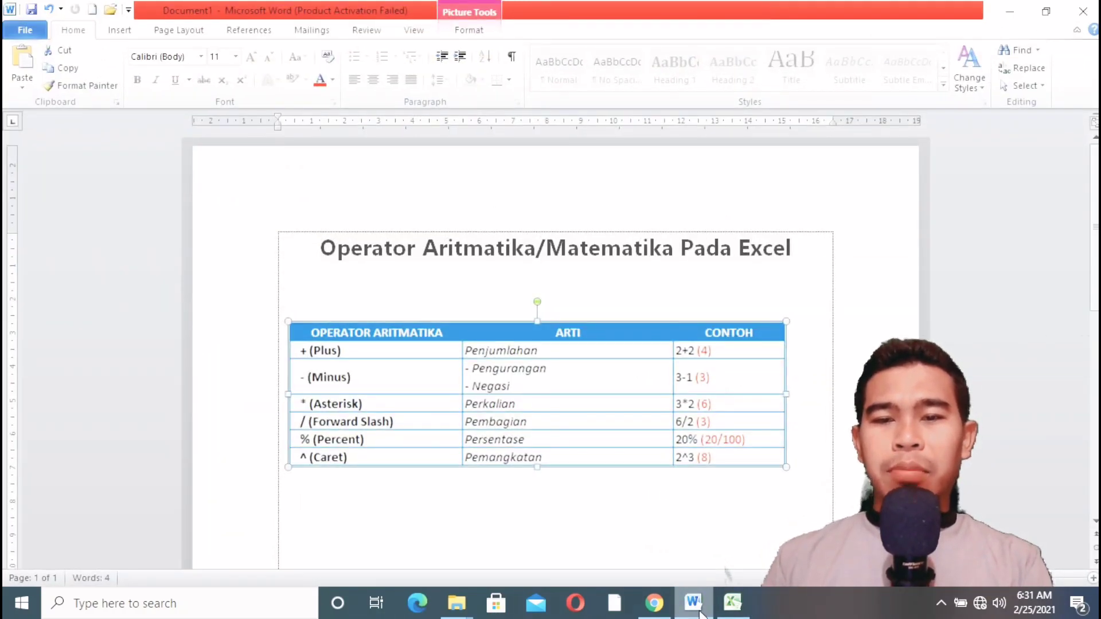
click(702, 615)
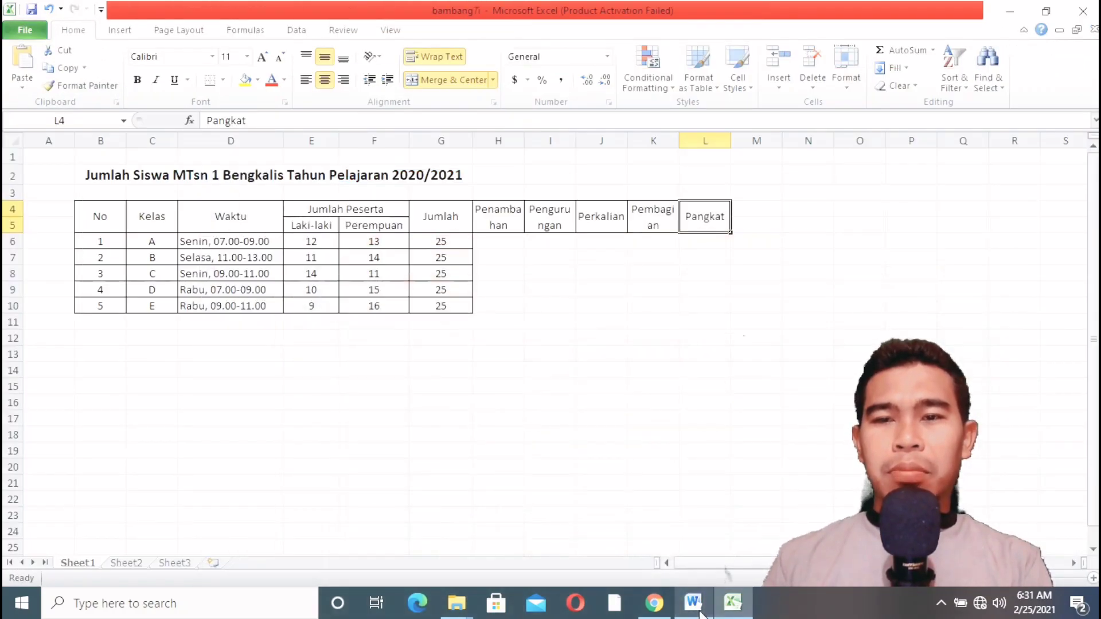
click(701, 615)
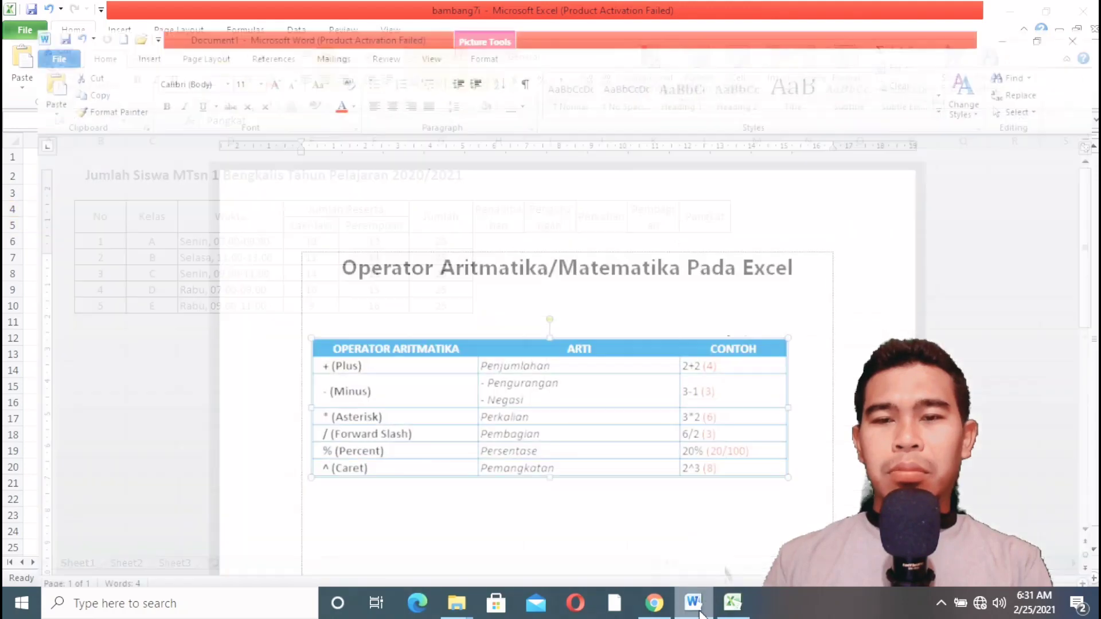
click(701, 615)
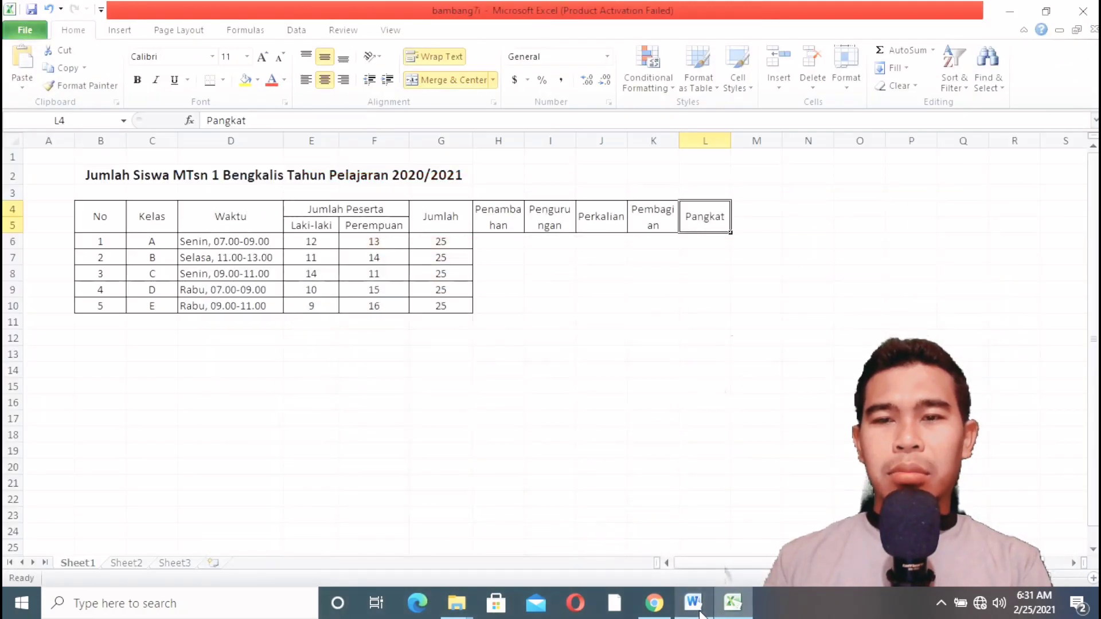
click(700, 615)
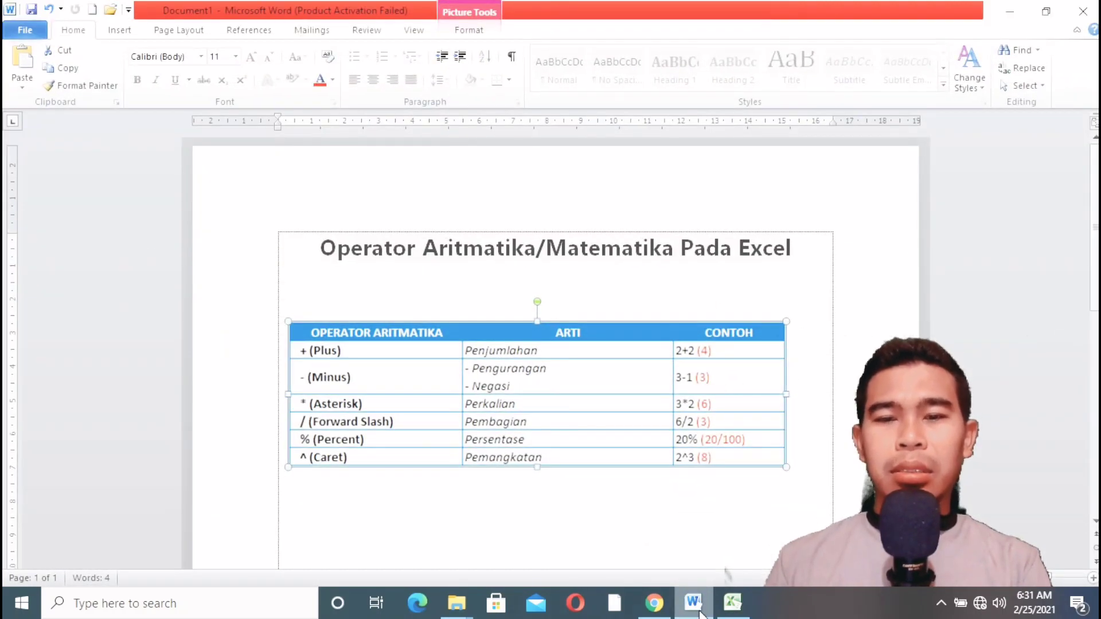
click(701, 615)
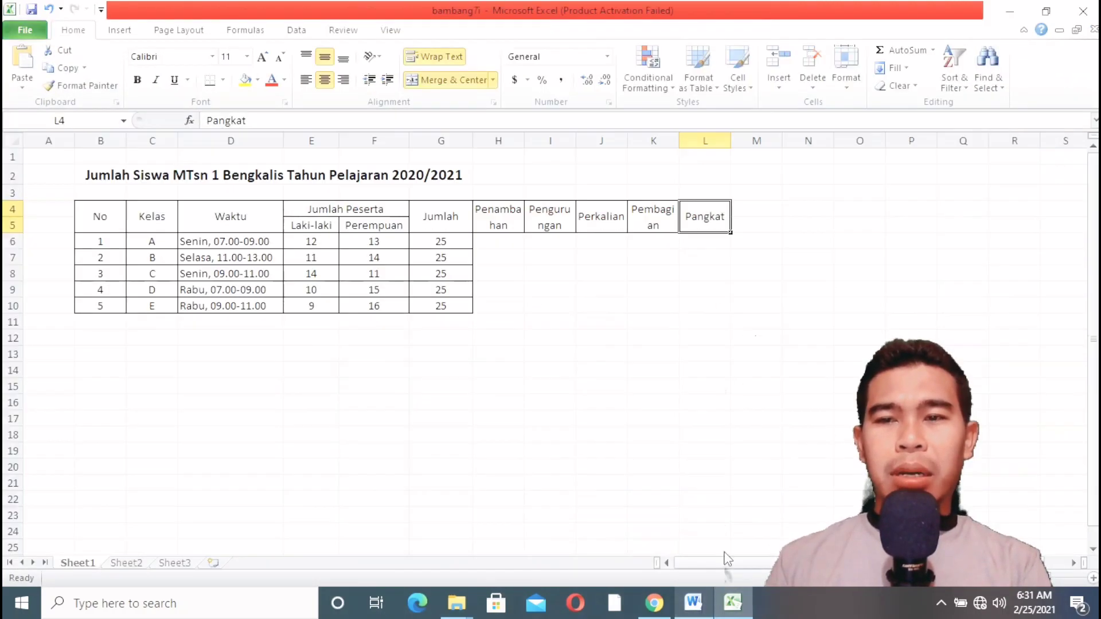
Extend the header row to column M and enter Persen as its header.
drag(729, 237, 769, 225)
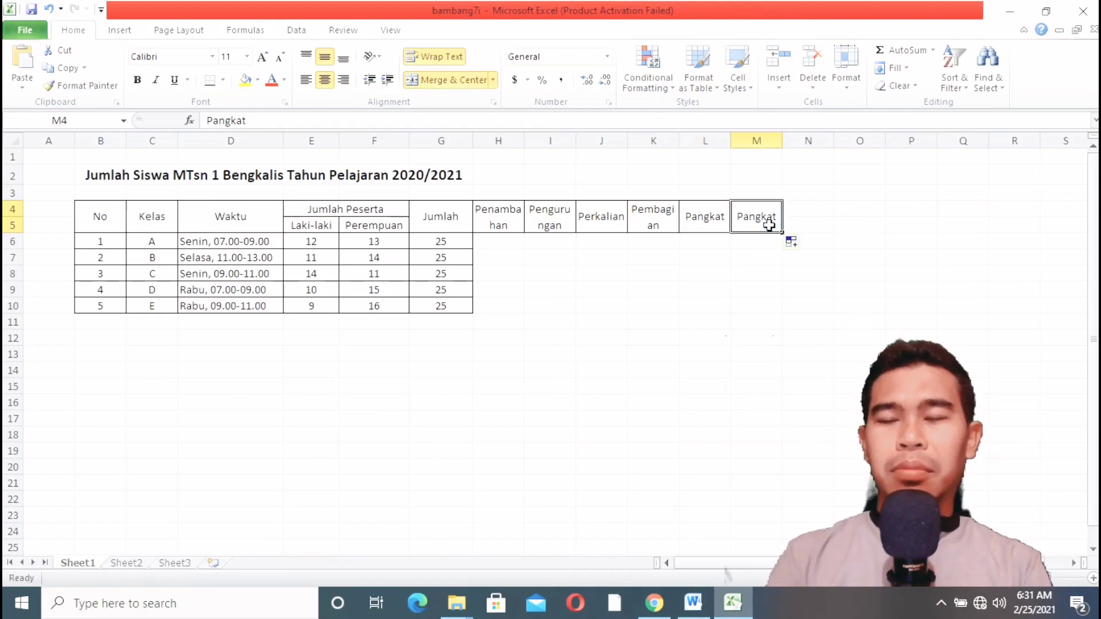
text(Pe)
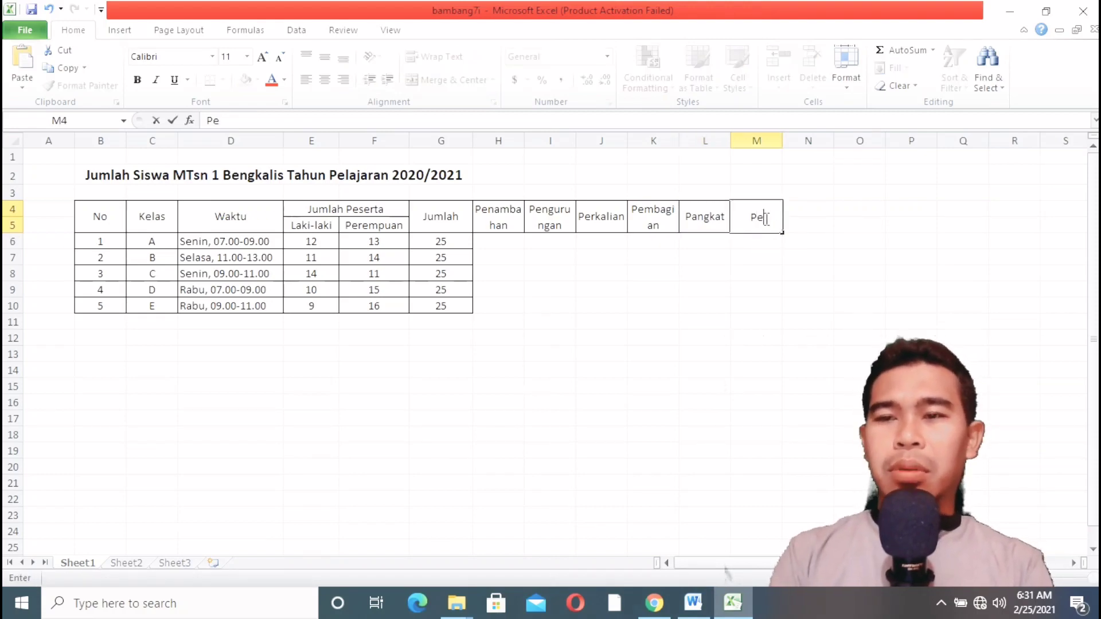
text(rsen)
click(685, 316)
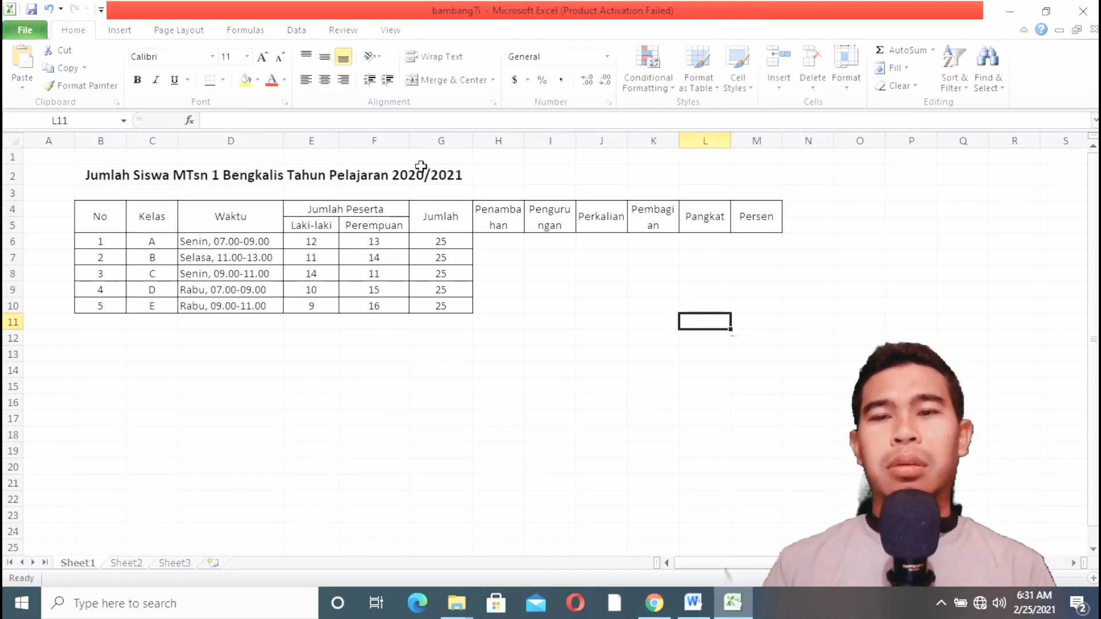
Widen the new operator columns starting at H so that each header fits on one line.
click(503, 217)
drag(522, 140, 799, 142)
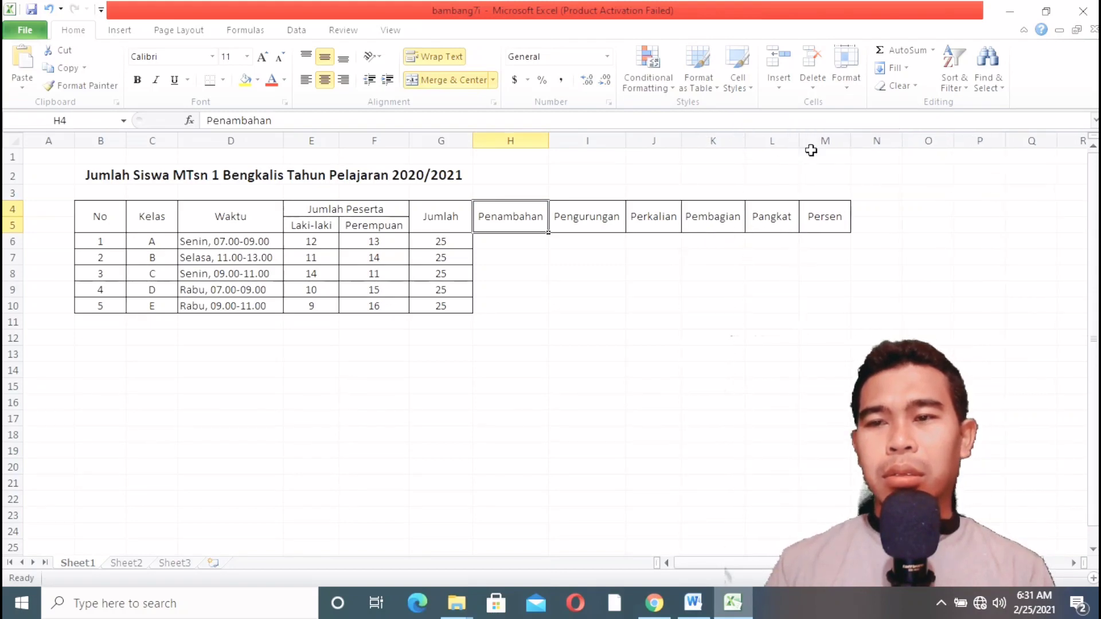
click(559, 289)
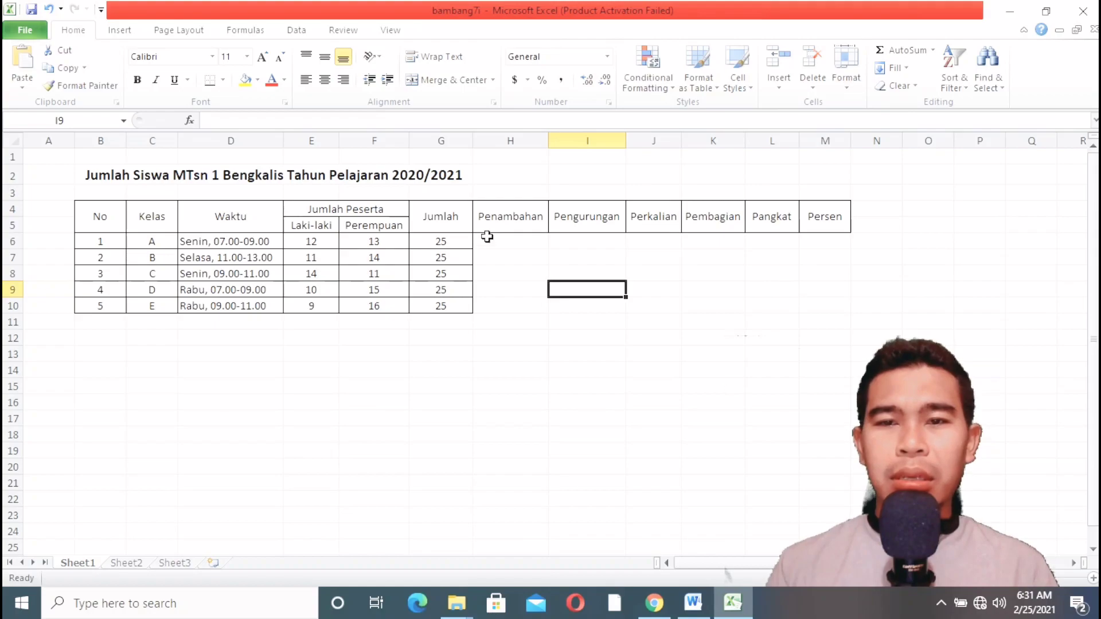
Apply thin outer and inner borders to the new table area H4 to M10 through Format Cells.
drag(486, 212, 841, 310)
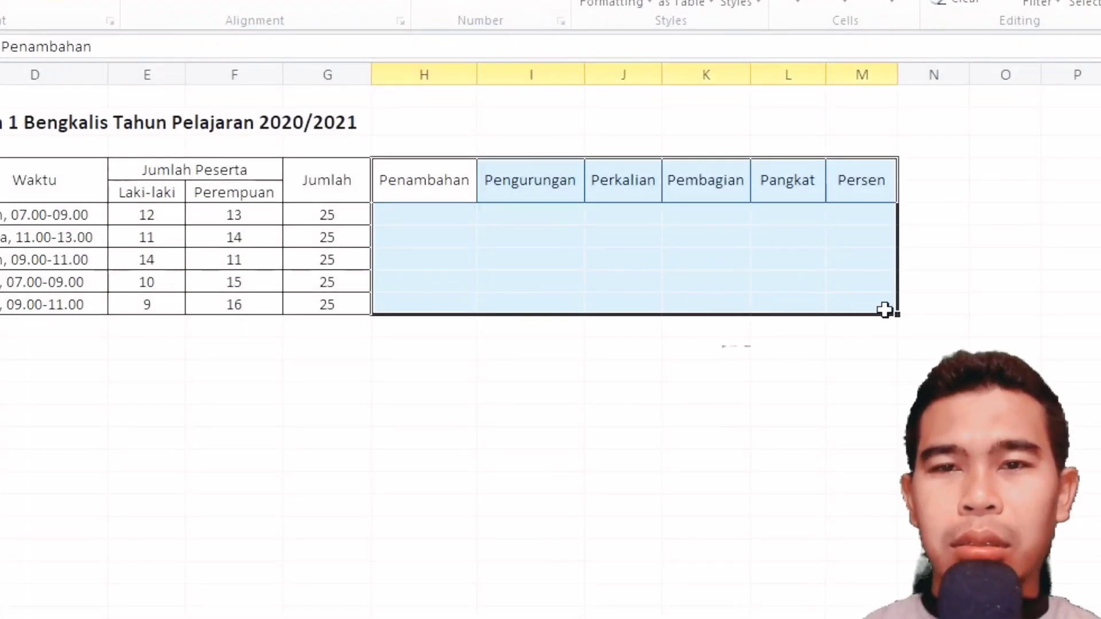
right_click(634, 251)
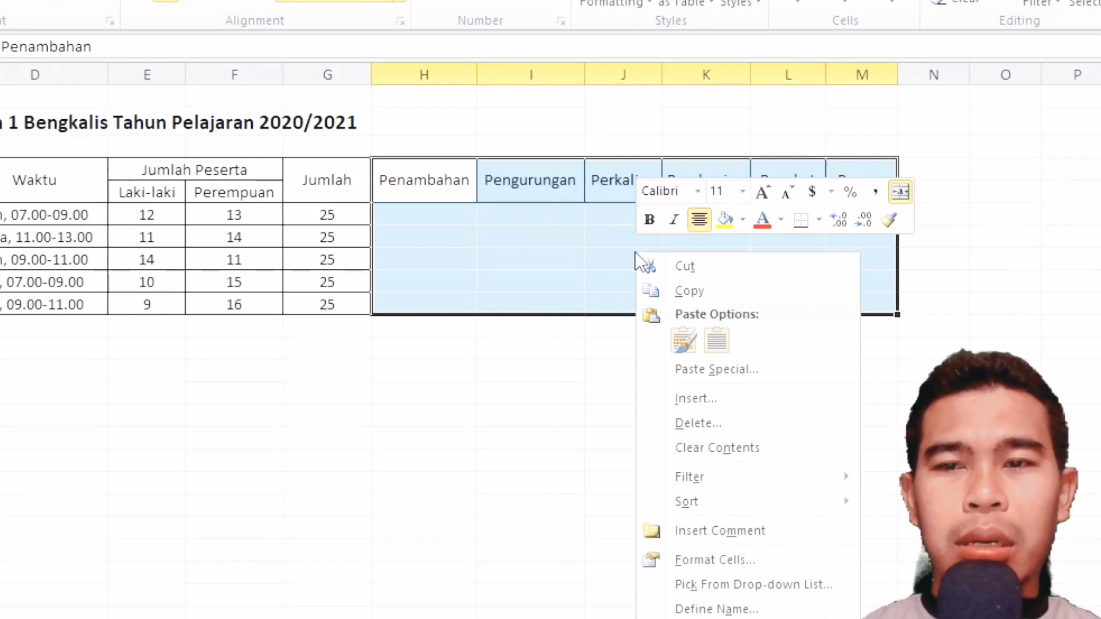
click(724, 566)
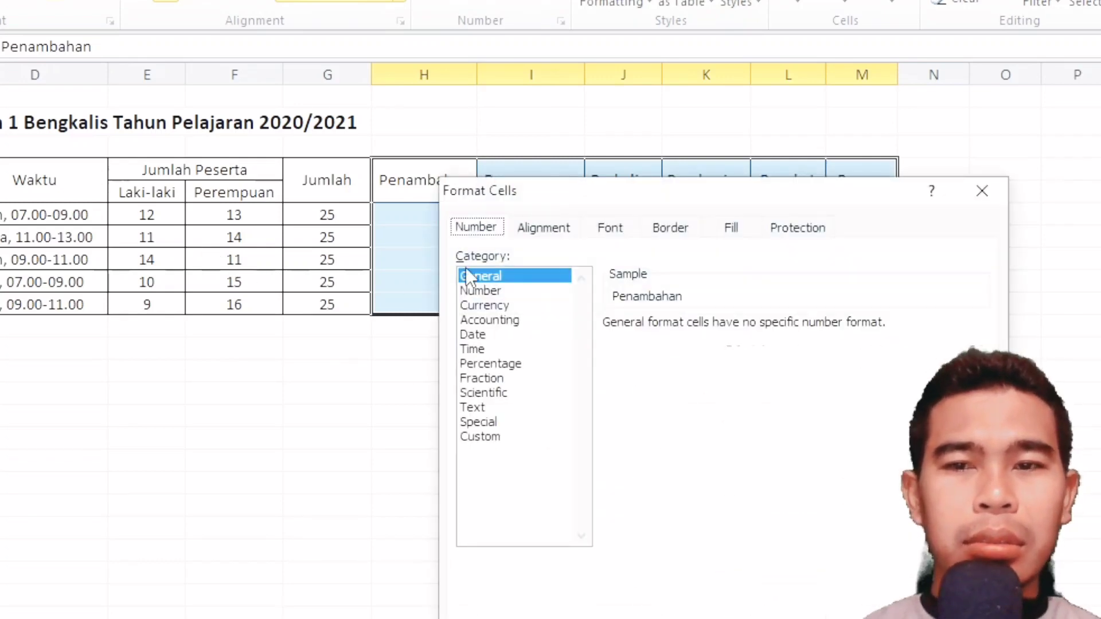
drag(584, 192, 147, 36)
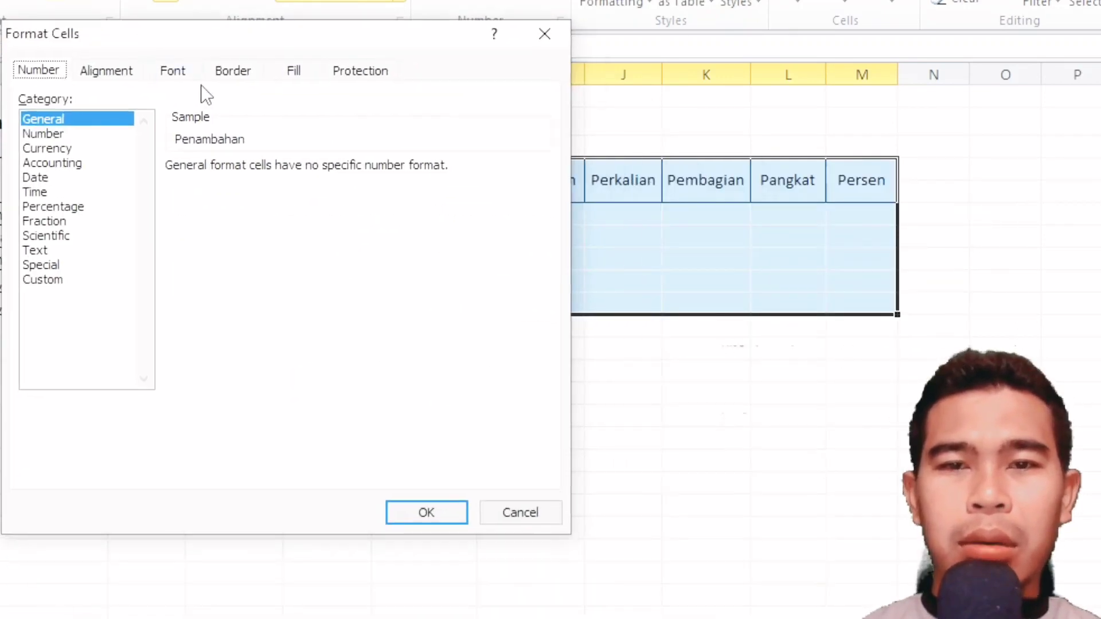
click(233, 71)
click(209, 222)
click(209, 223)
click(204, 302)
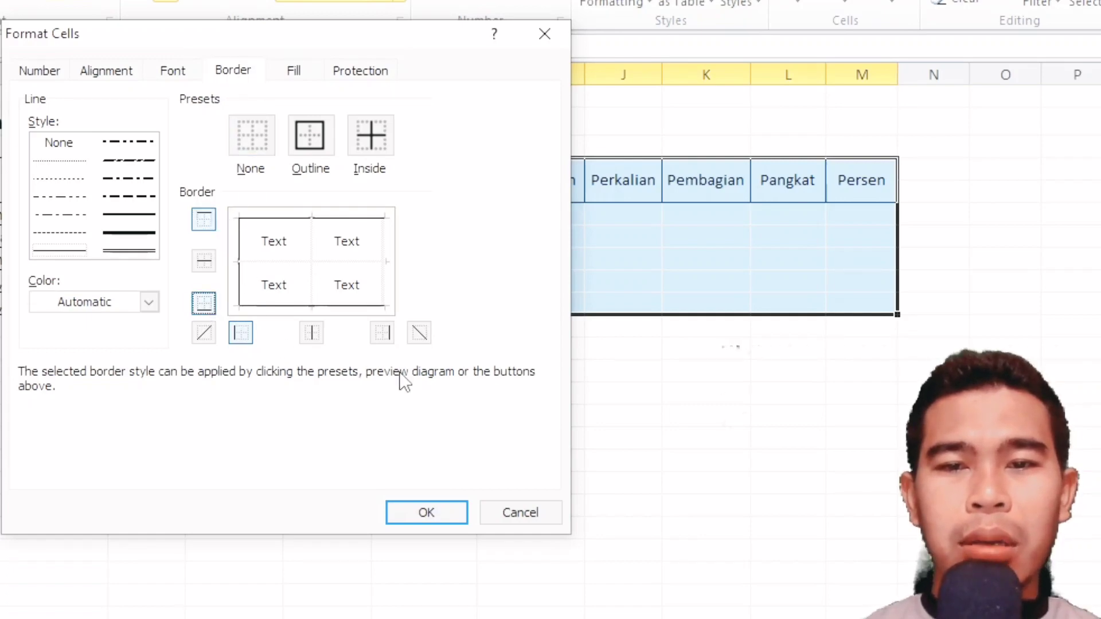
click(383, 332)
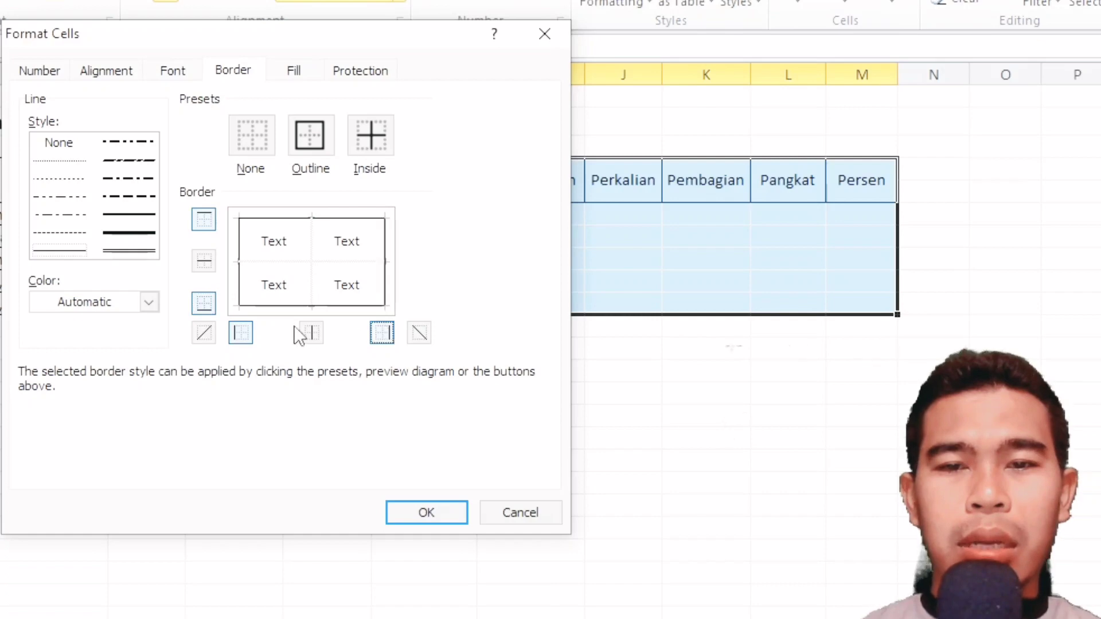
click(204, 261)
click(314, 336)
click(438, 514)
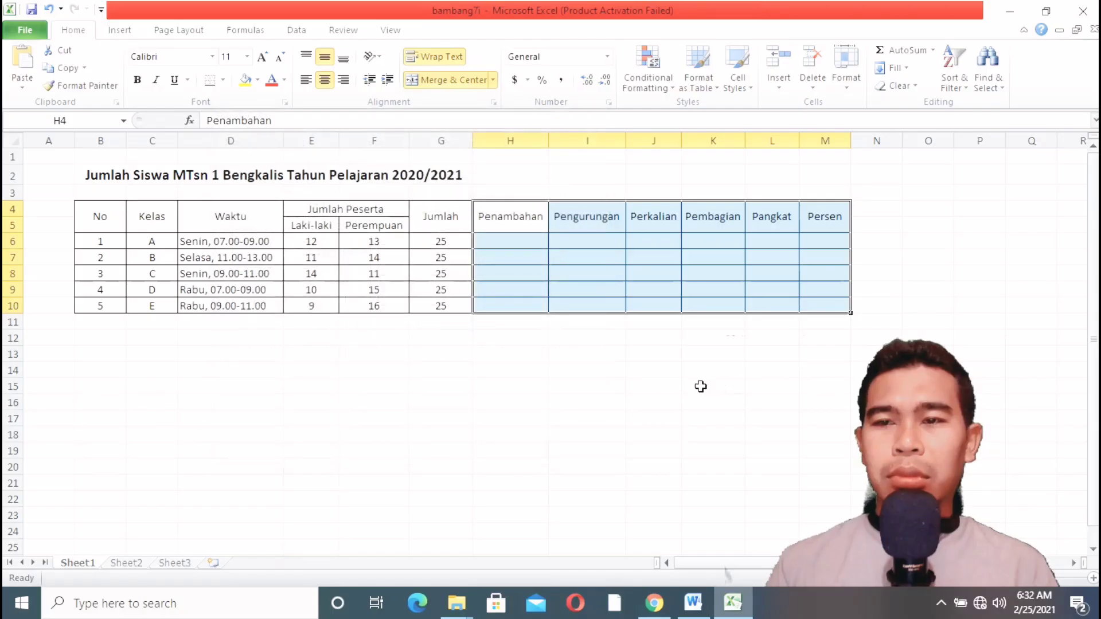
click(706, 416)
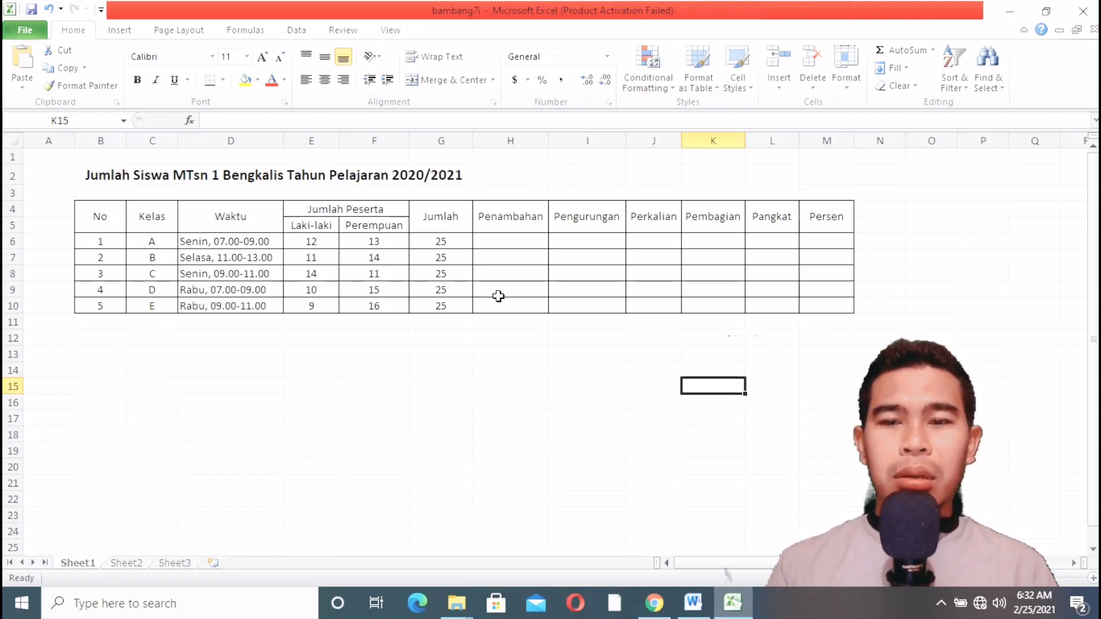
Check the plus operator in the Word document's operator table, and enter =E6+F6 in Penambahan cell H6 of the workbook.
click(497, 238)
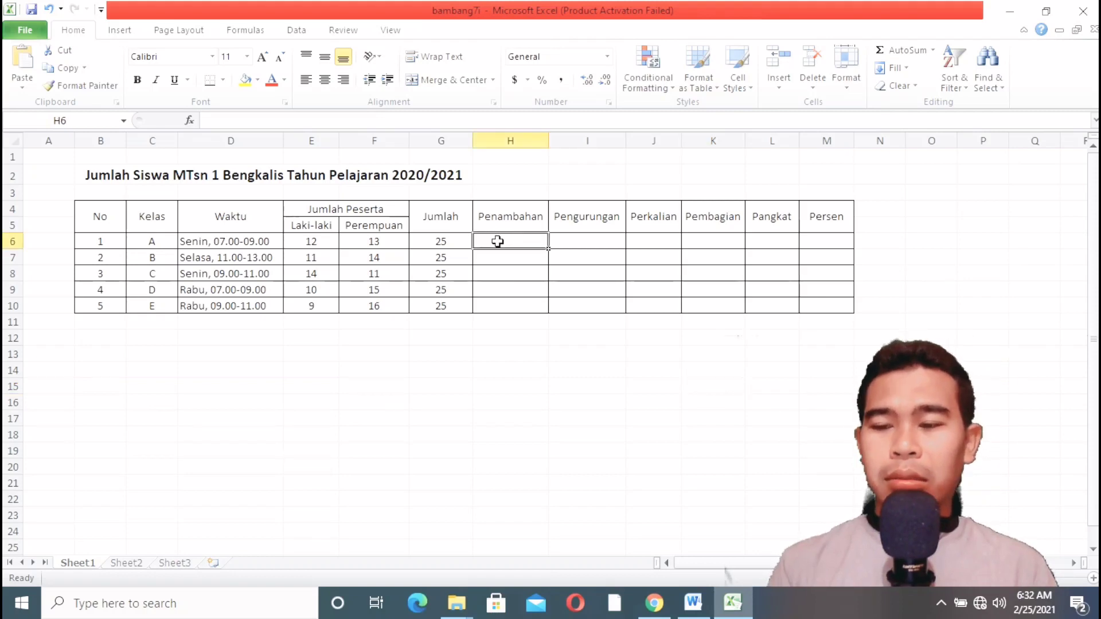
text(=)
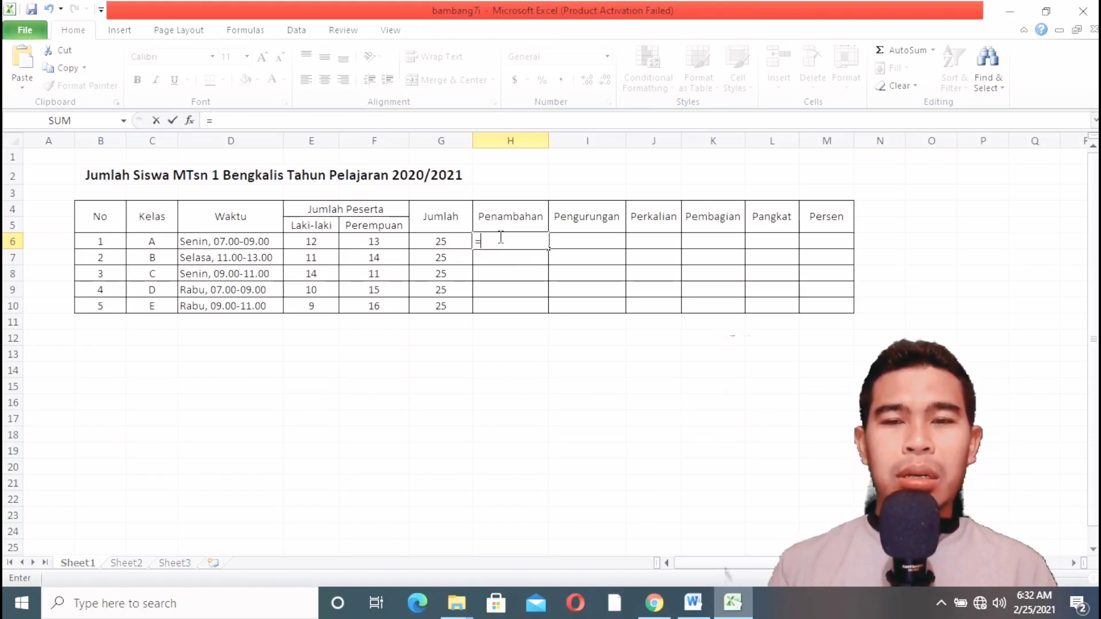
click(705, 605)
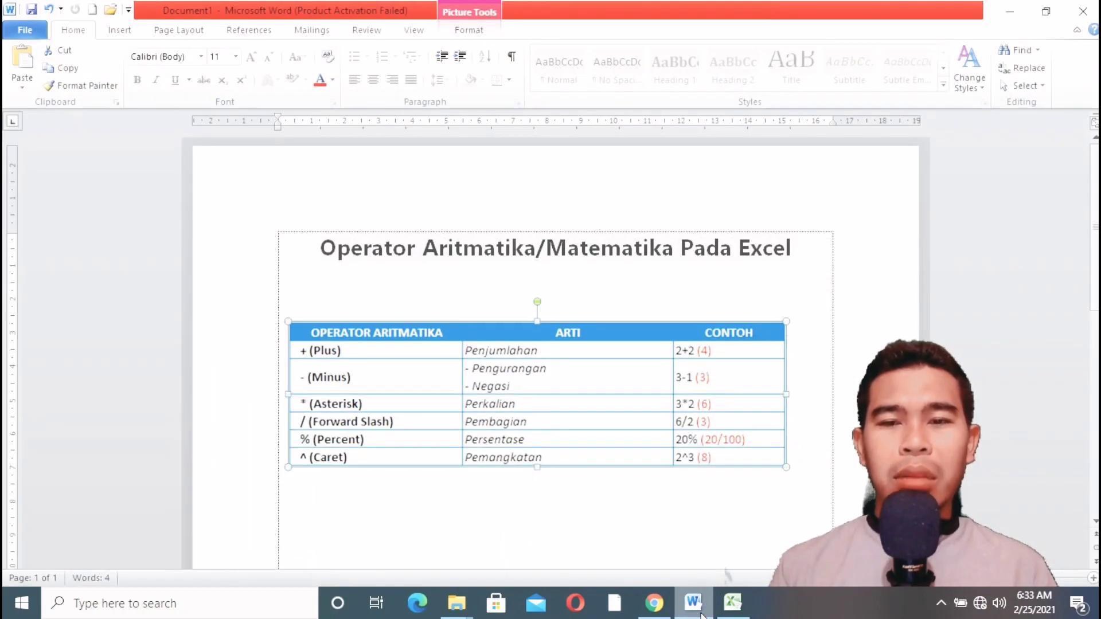
click(697, 609)
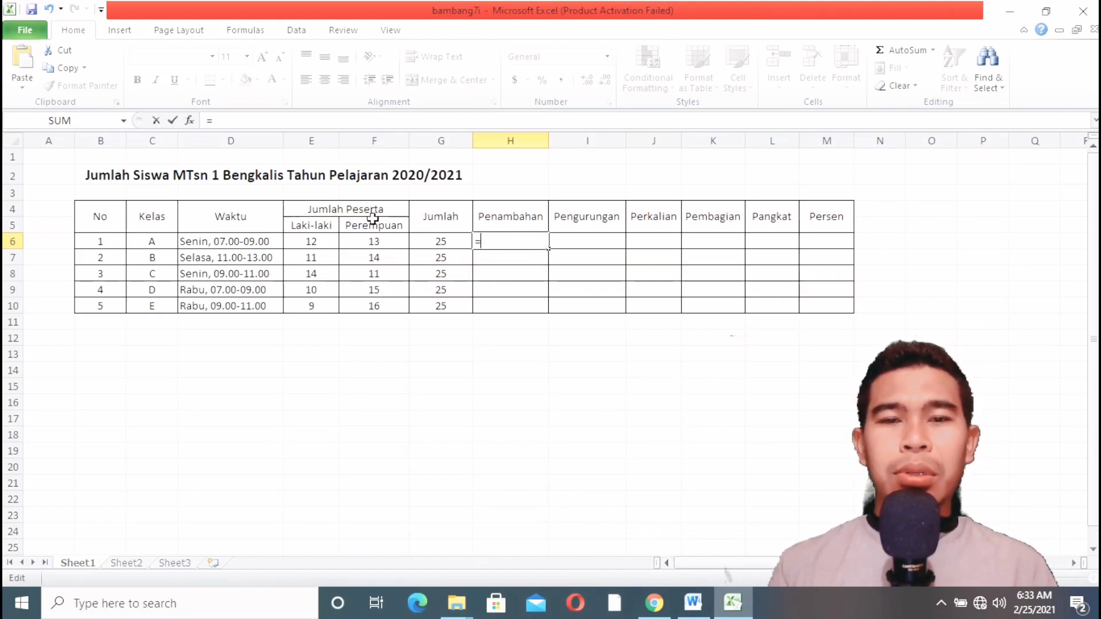
click(311, 242)
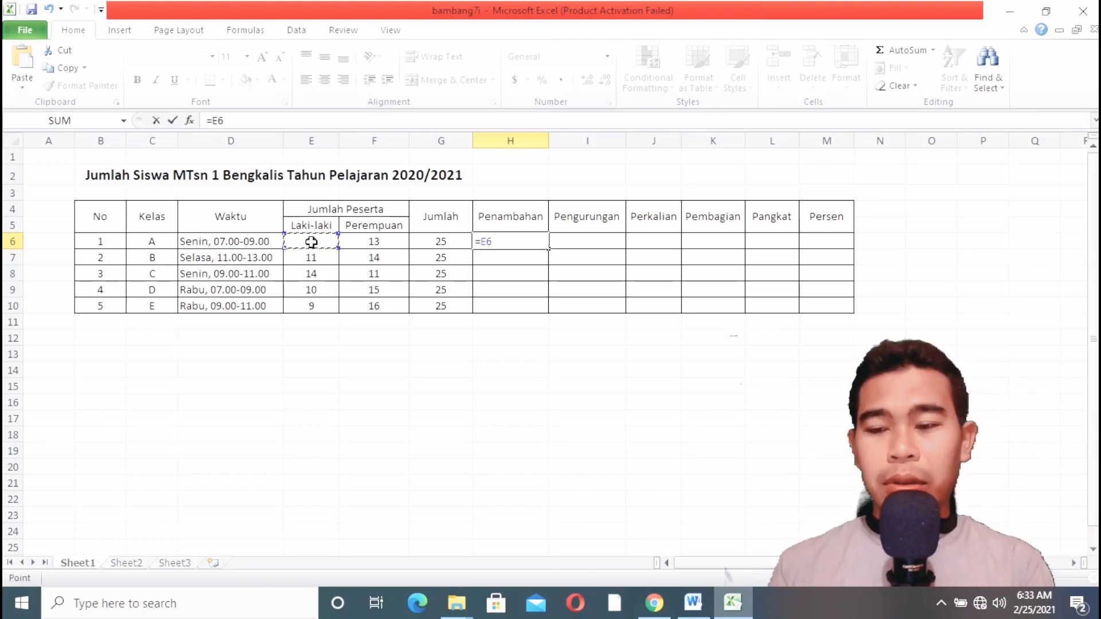
text(+)
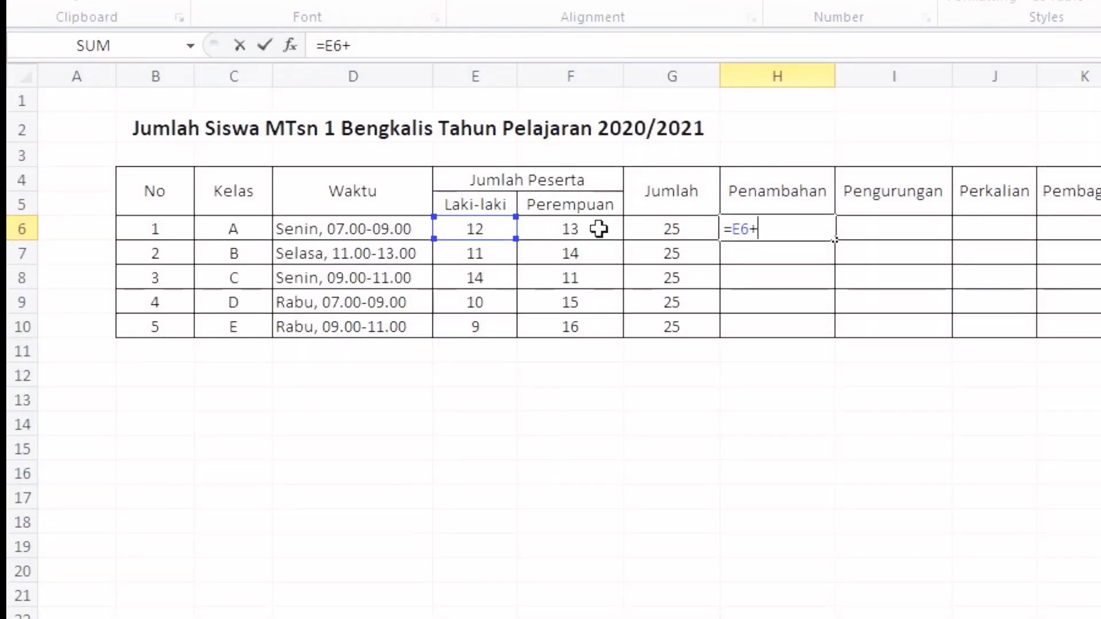
click(598, 229)
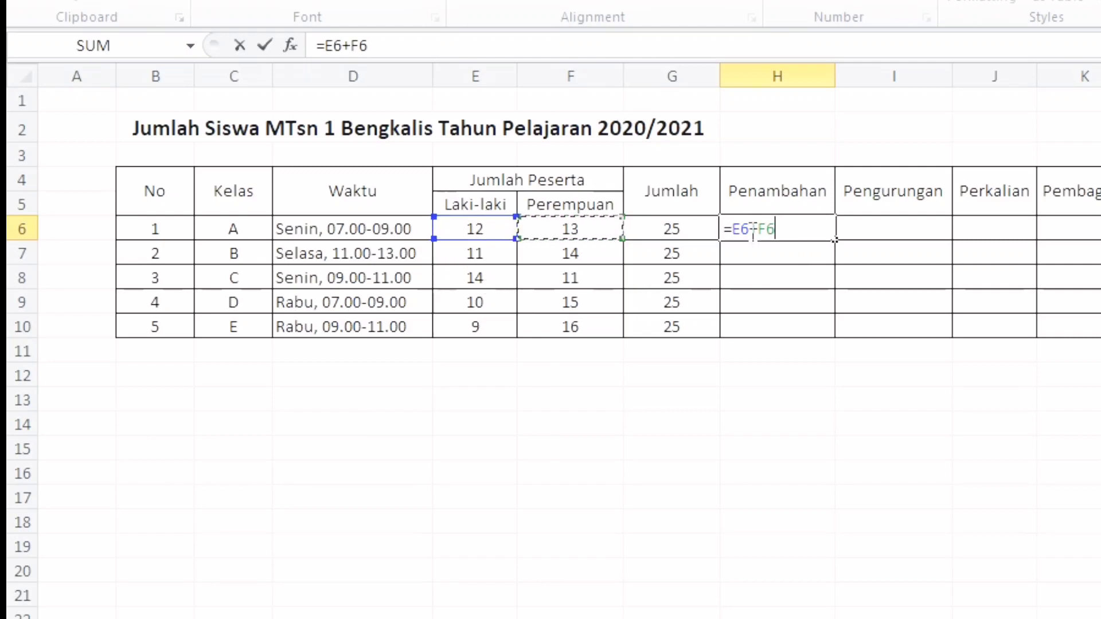
key(Return)
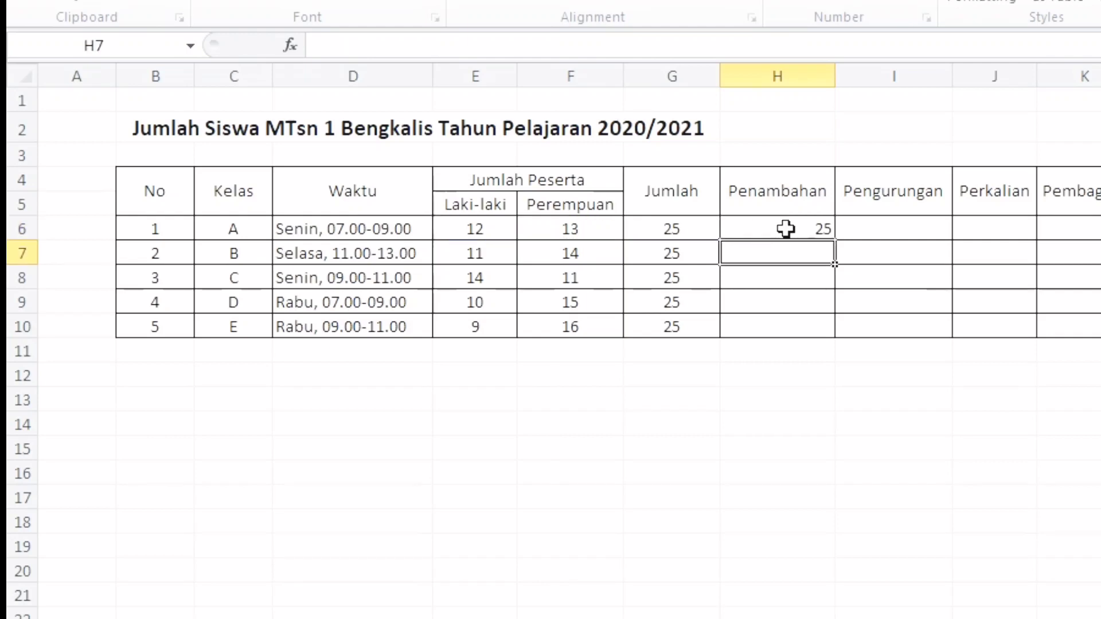
Test the addition formula by changing class A's Laki-laki count in E6 to 2, and undo that change.
click(786, 229)
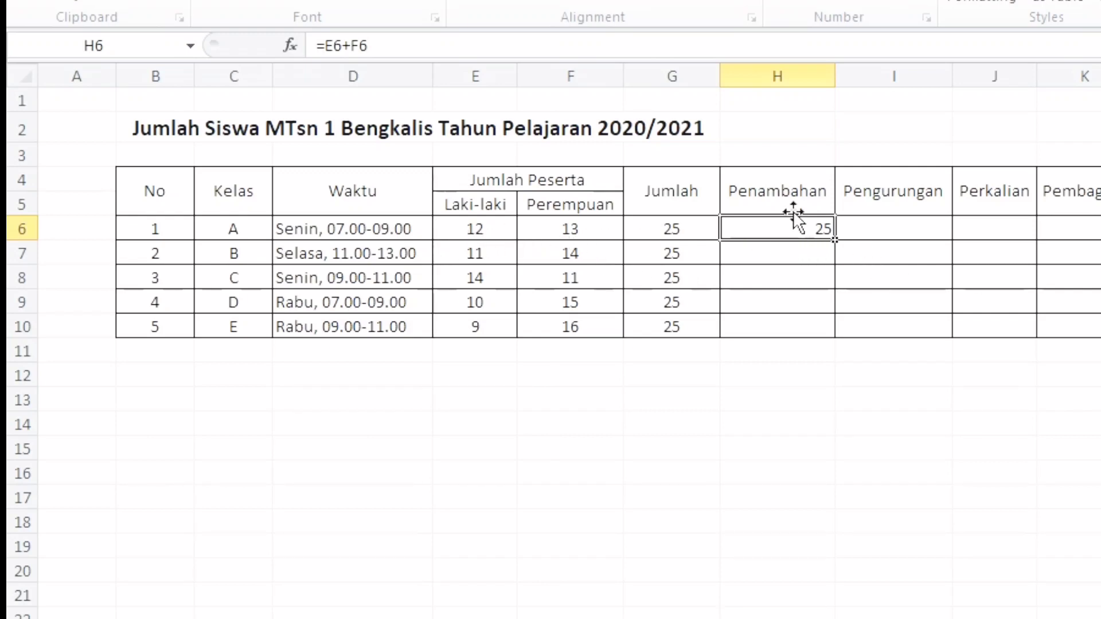
click(485, 230)
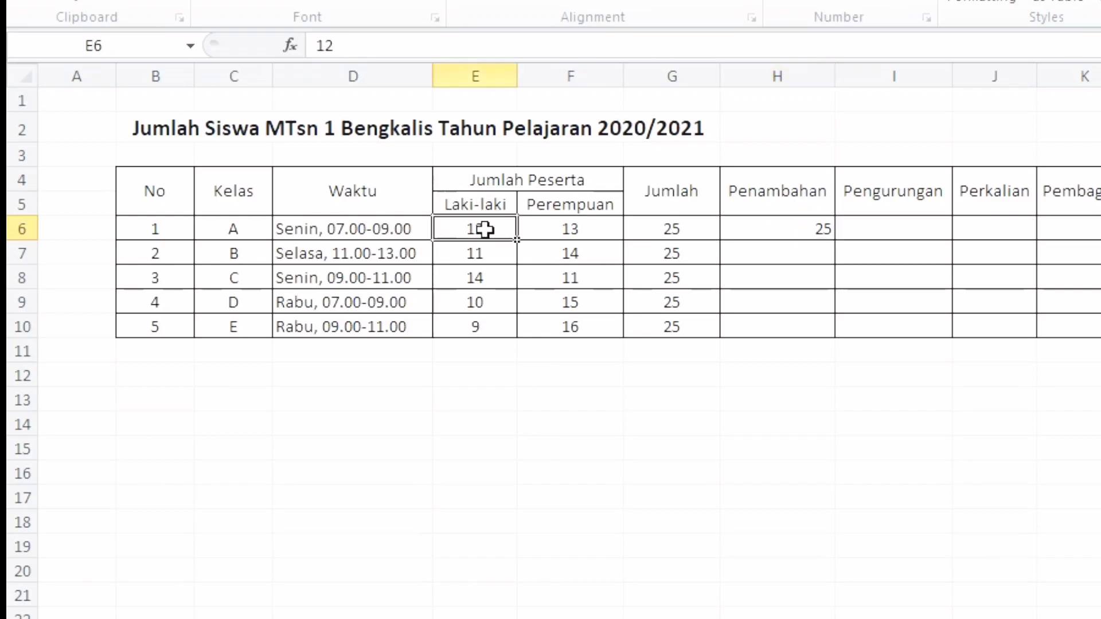
text(2)
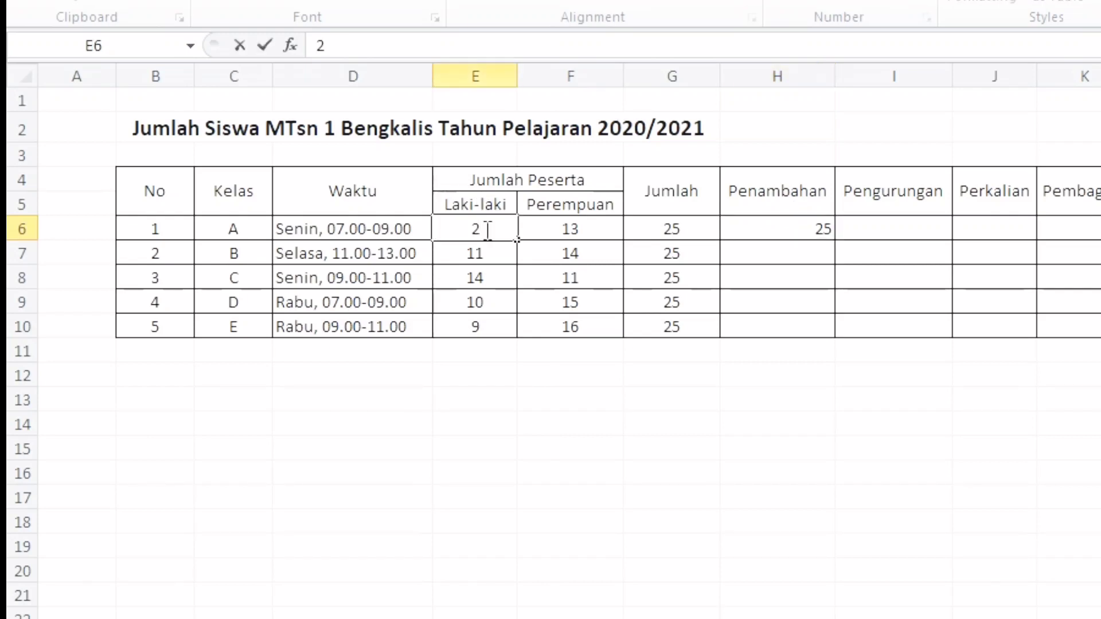
key(Return)
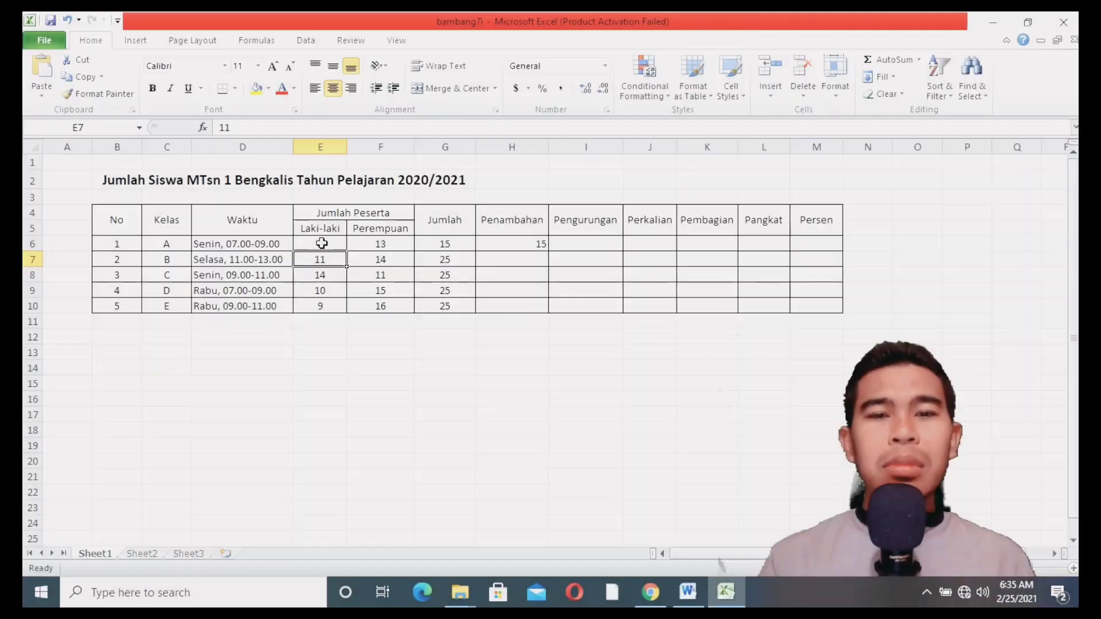
click(482, 231)
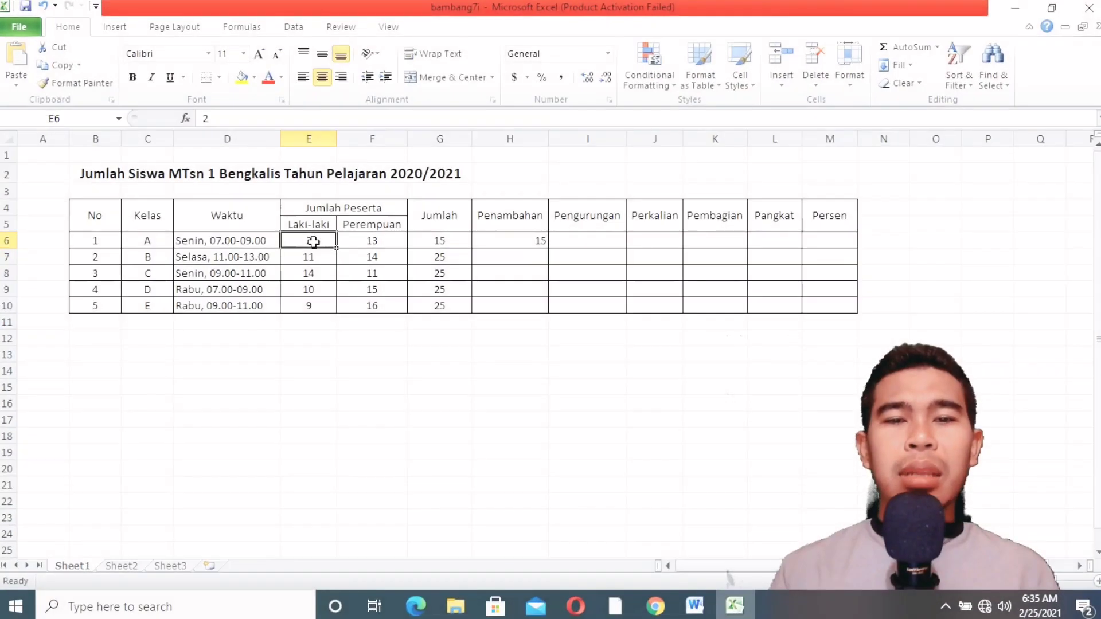
click(42, 6)
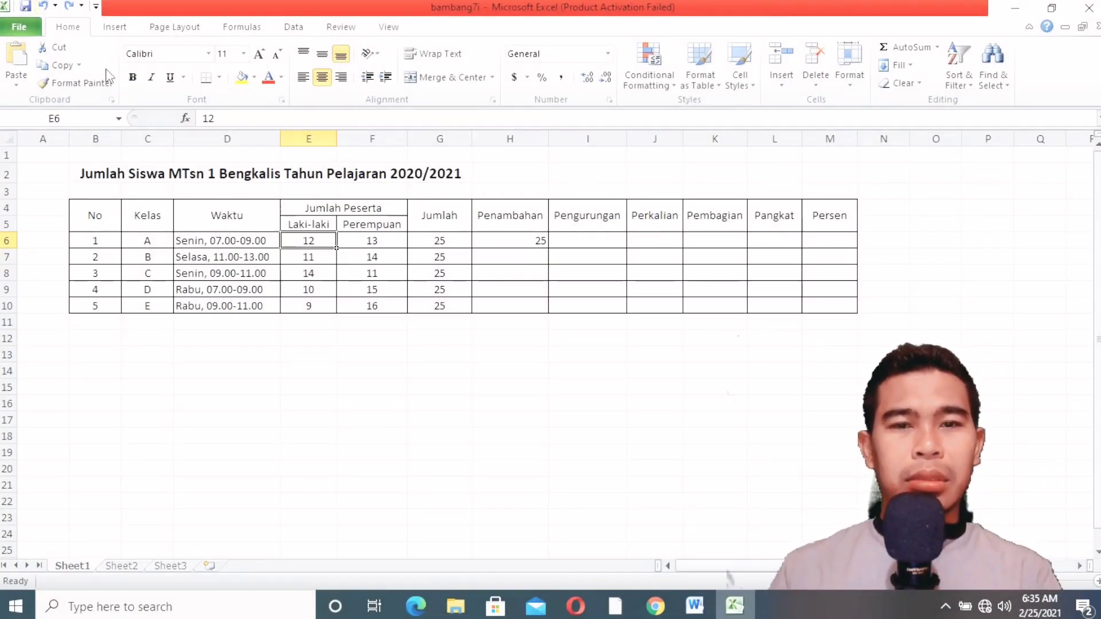
Fill the addition formula from H6 down to H10 and check the copied formulas in the Penambahan column.
click(534, 240)
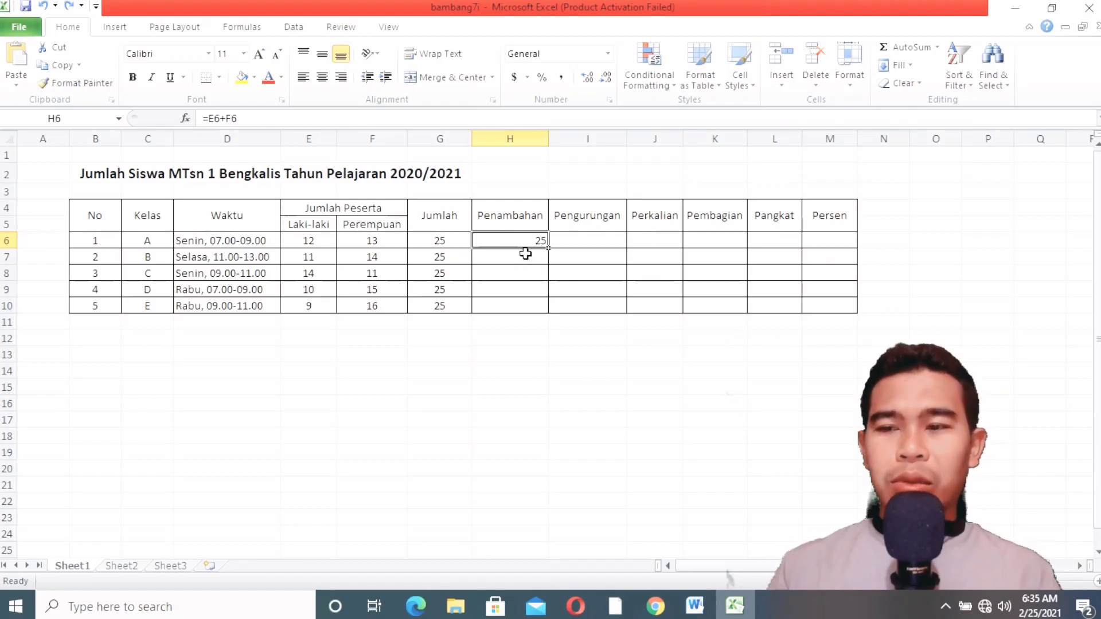
drag(551, 249, 544, 315)
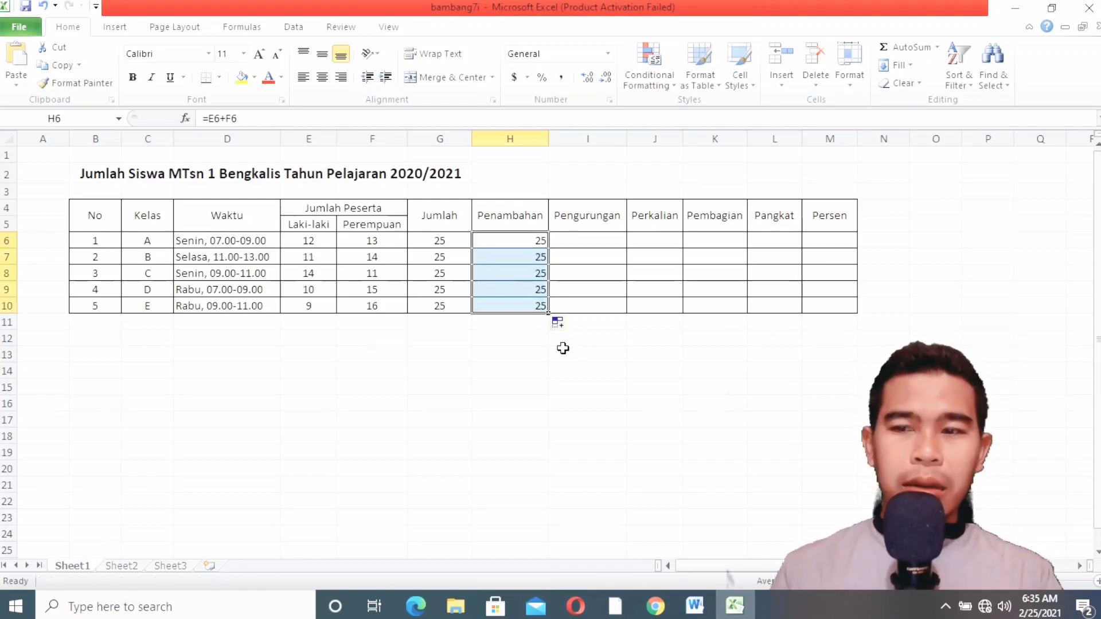
click(523, 240)
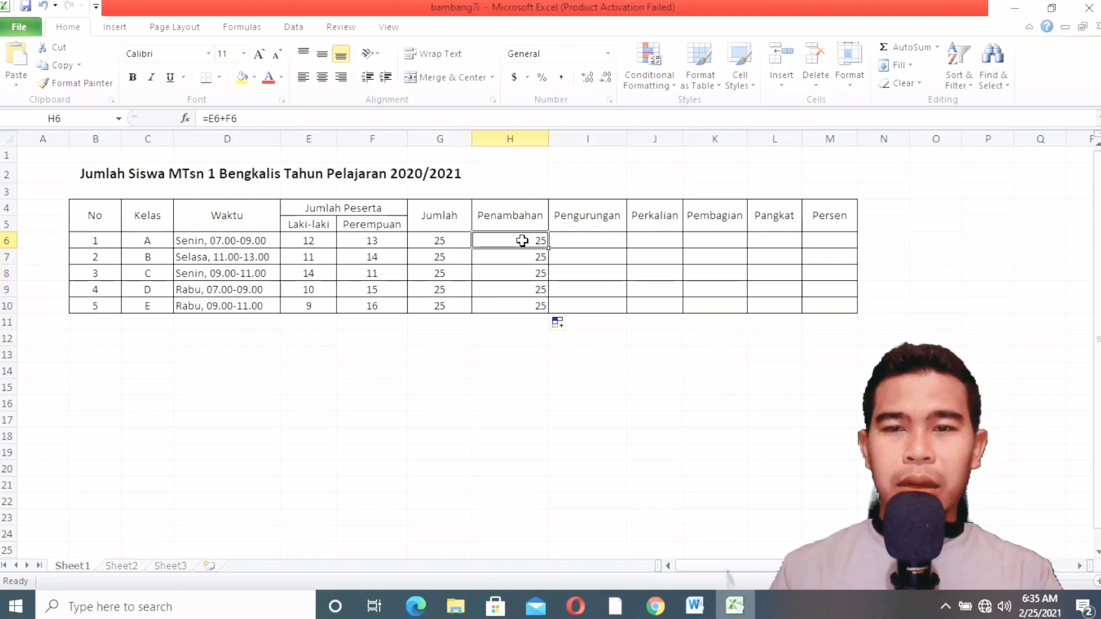
click(523, 302)
click(522, 241)
click(529, 291)
click(525, 230)
click(522, 241)
click(517, 290)
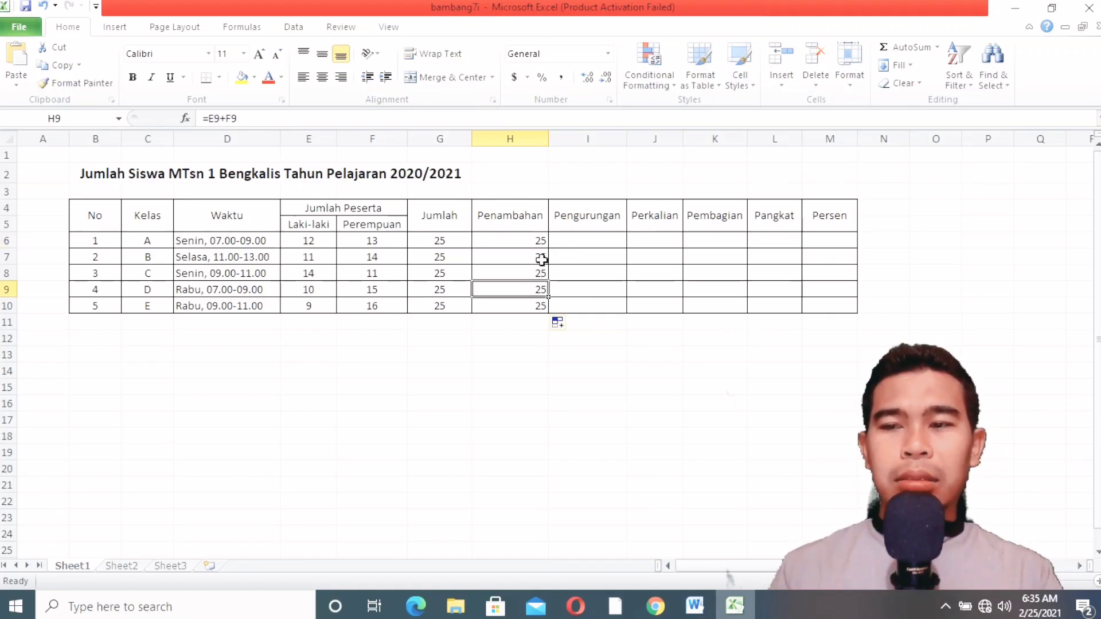
Enter the subtraction formula =E6-F6 in Pengurungan cell I6 and fill it down to I10.
click(568, 239)
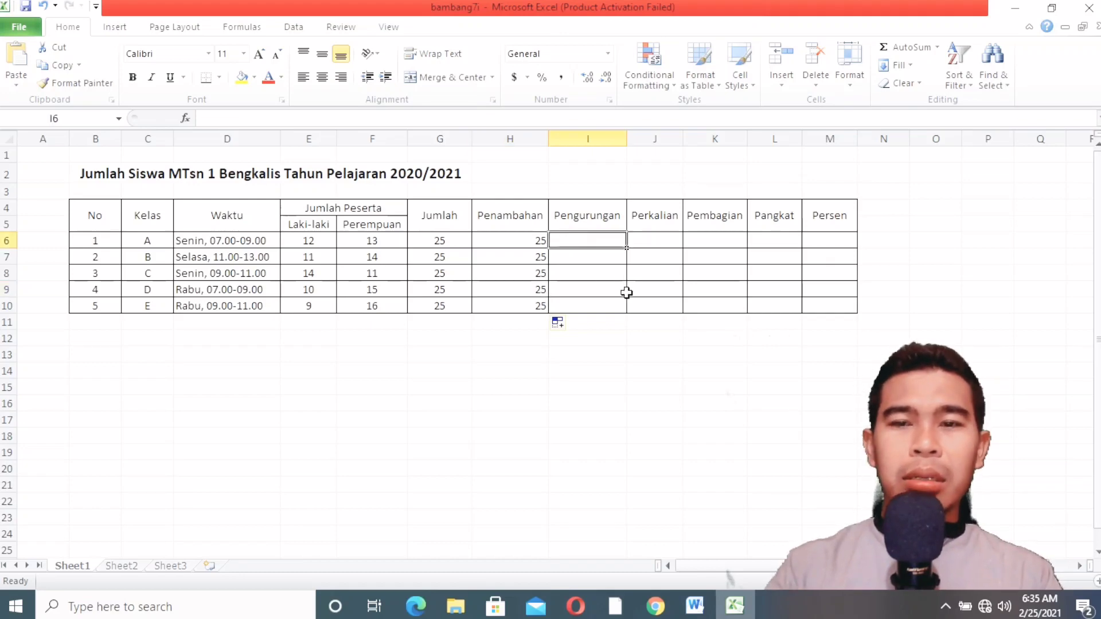
text(=)
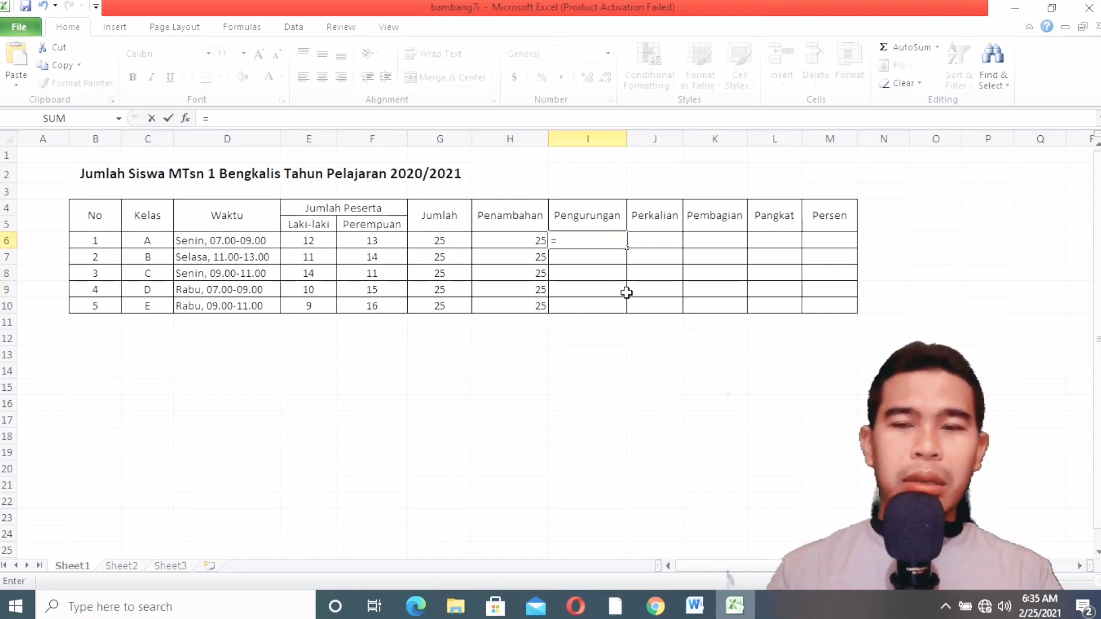
click(312, 239)
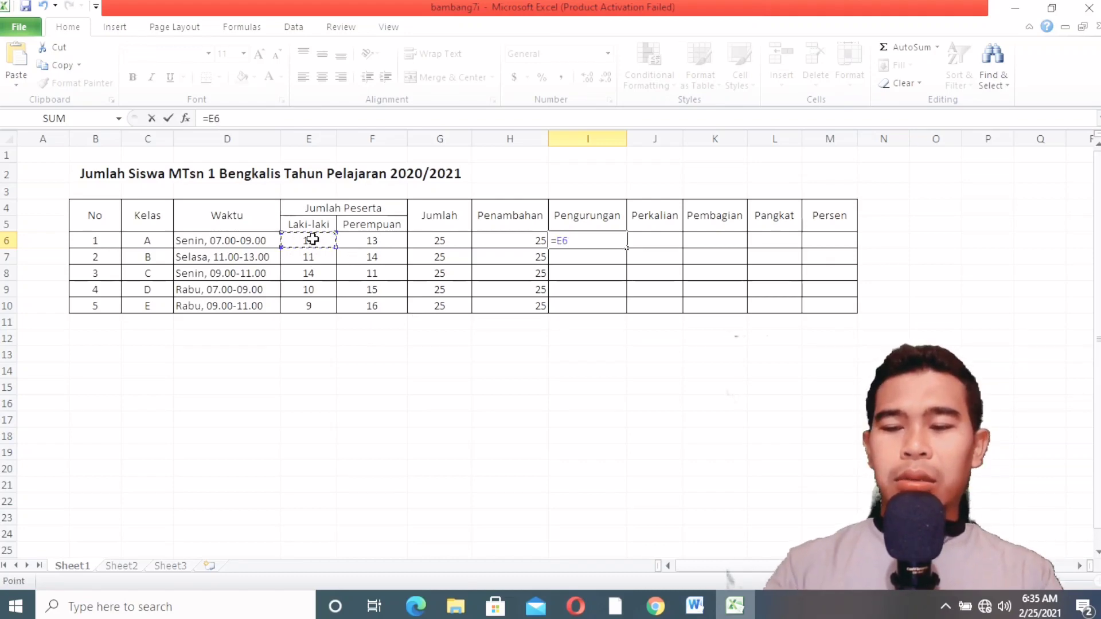
text(-)
click(391, 238)
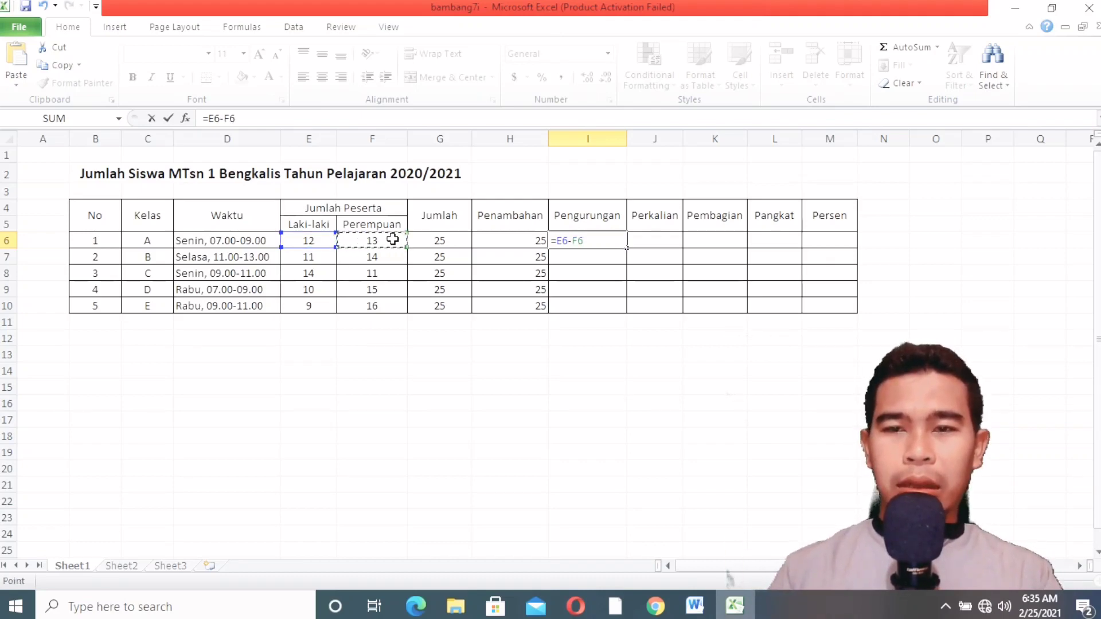
key(Return)
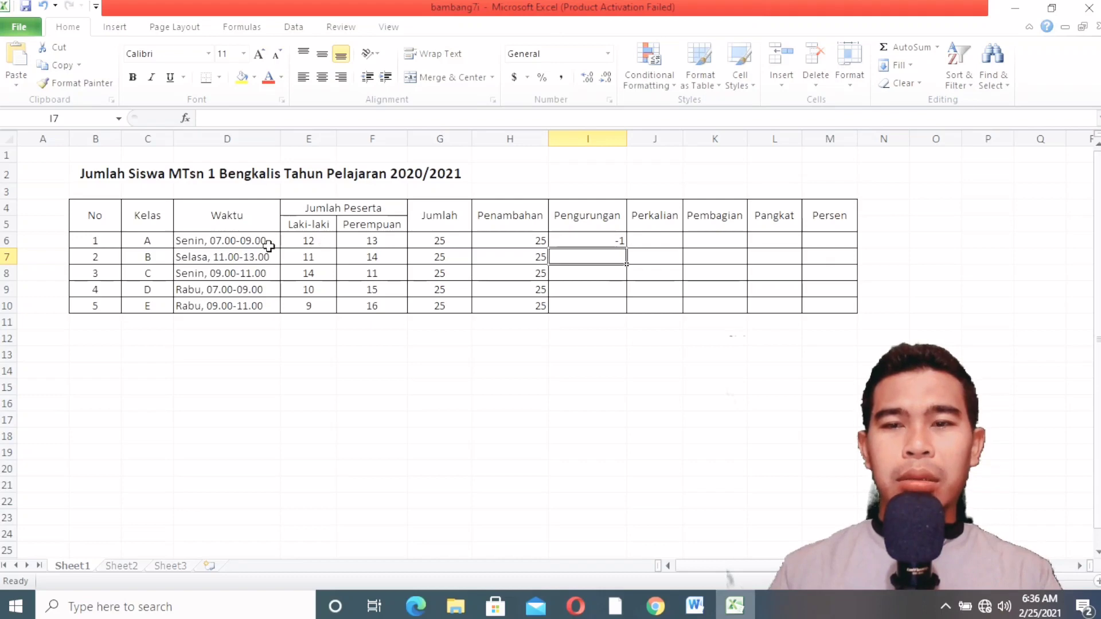
click(603, 241)
drag(629, 247, 625, 310)
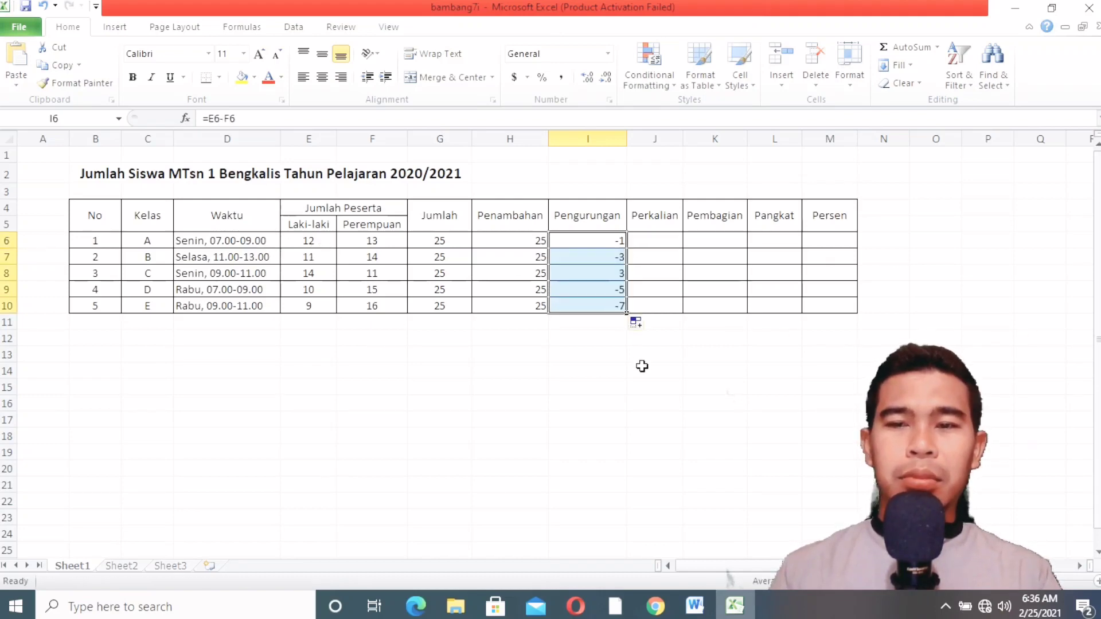
Enter the multiplication formula =E6*F6 in Perkalian cell J6 and fill it down to J10.
click(665, 242)
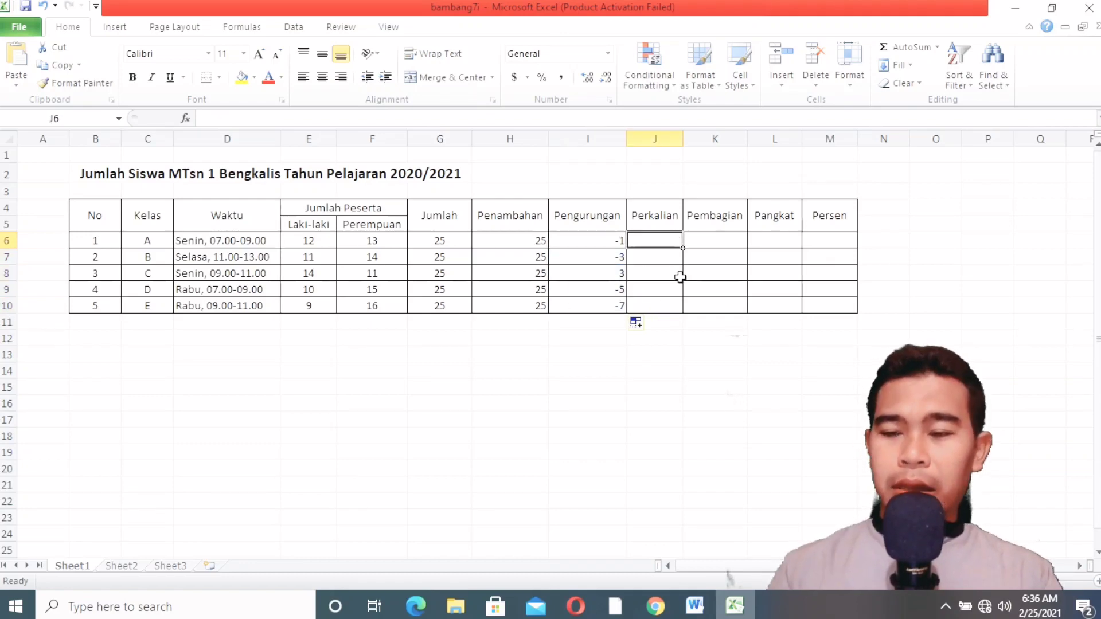
text(=)
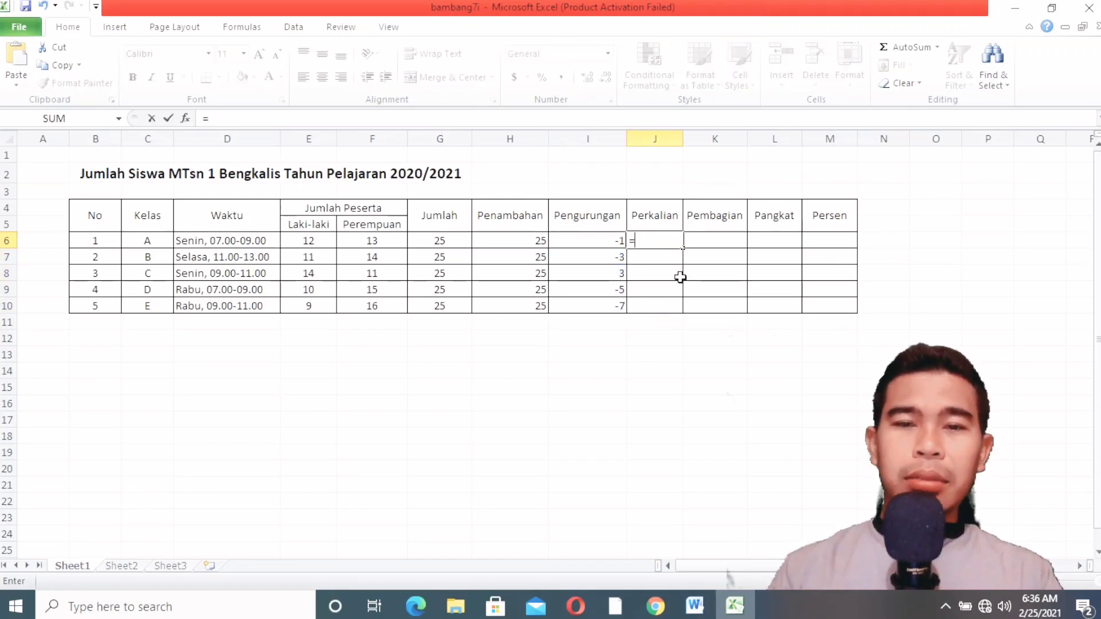
click(308, 242)
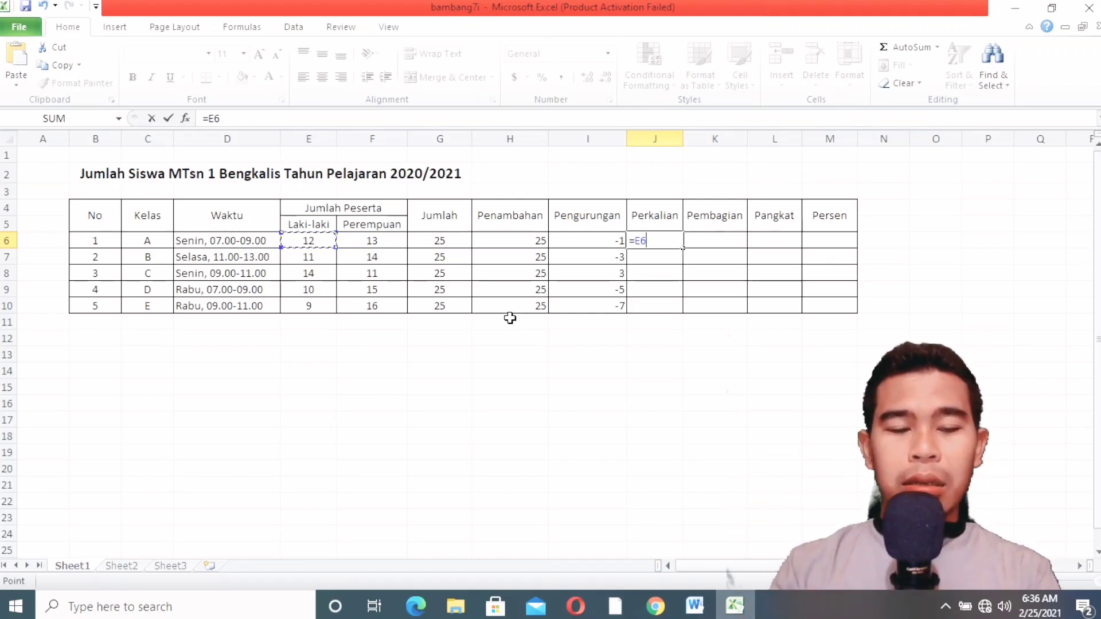
text(*)
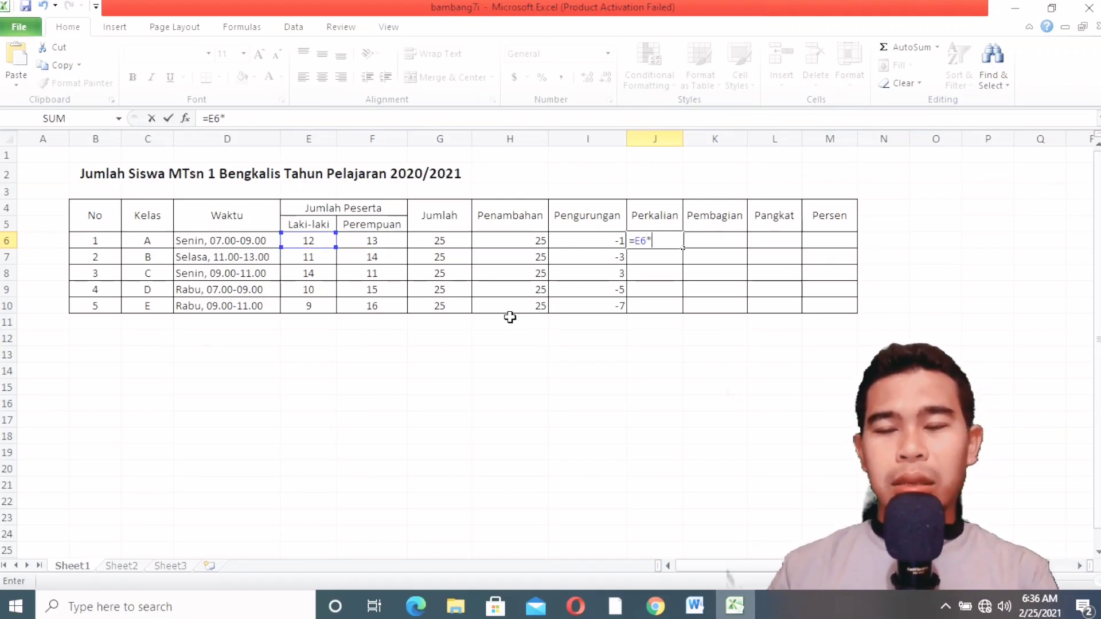
click(372, 241)
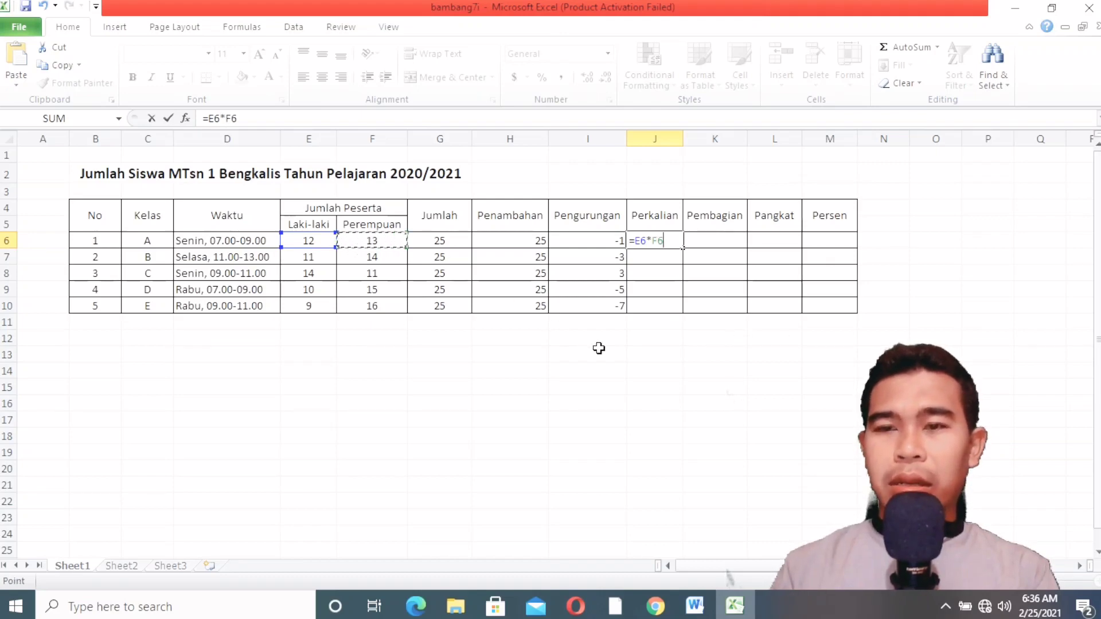
key(Return)
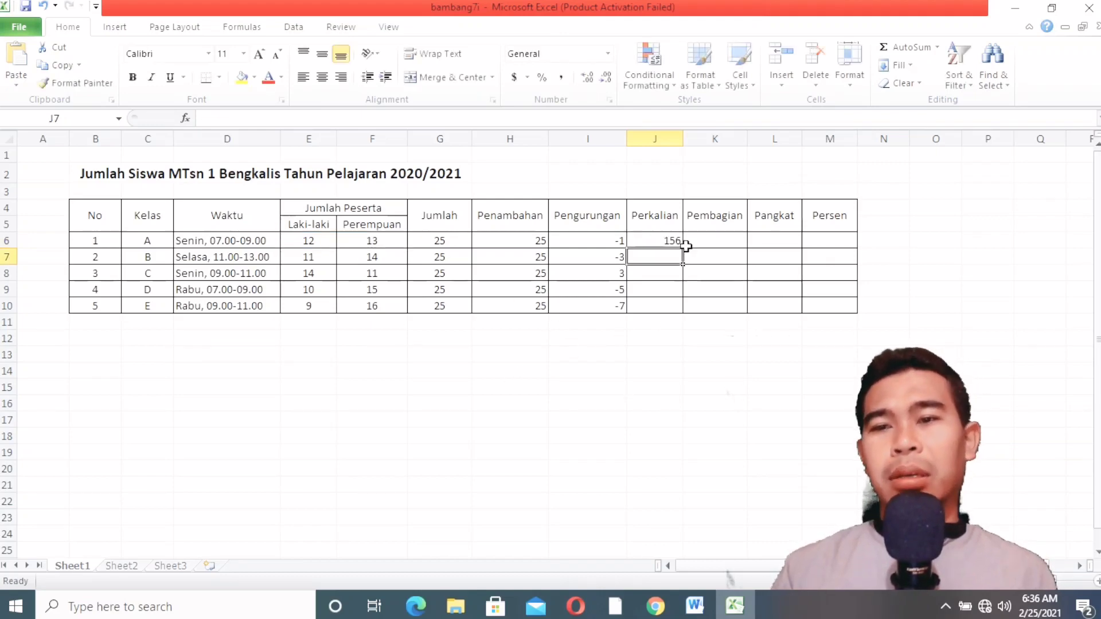
click(664, 238)
drag(683, 247, 677, 319)
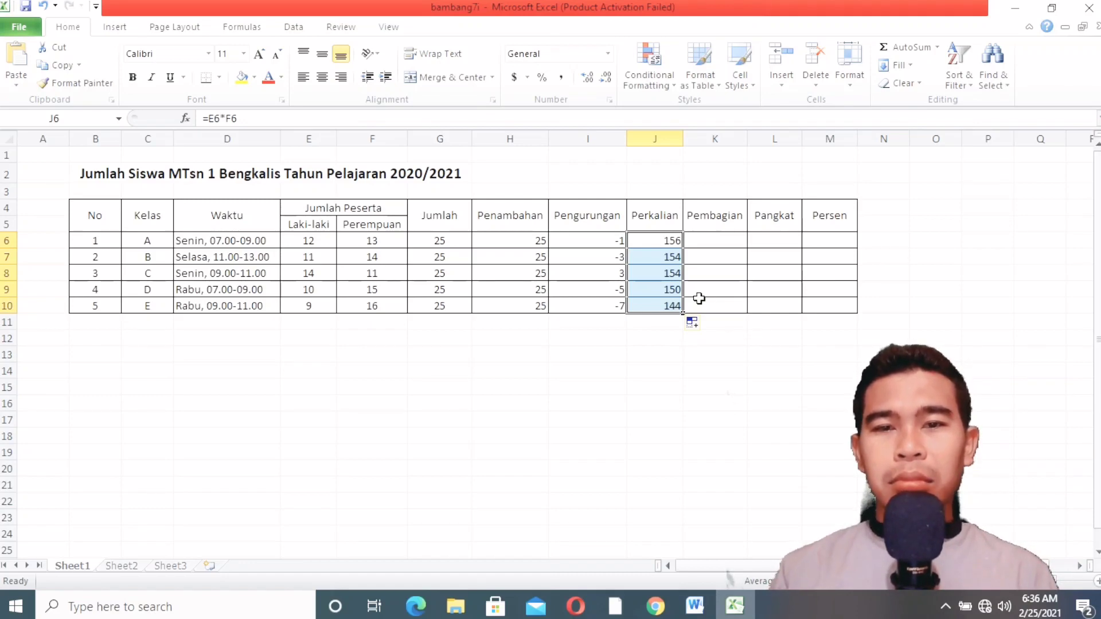
Enter a division formula in Pembagian cell K6 that divides E6 by F6.
click(703, 241)
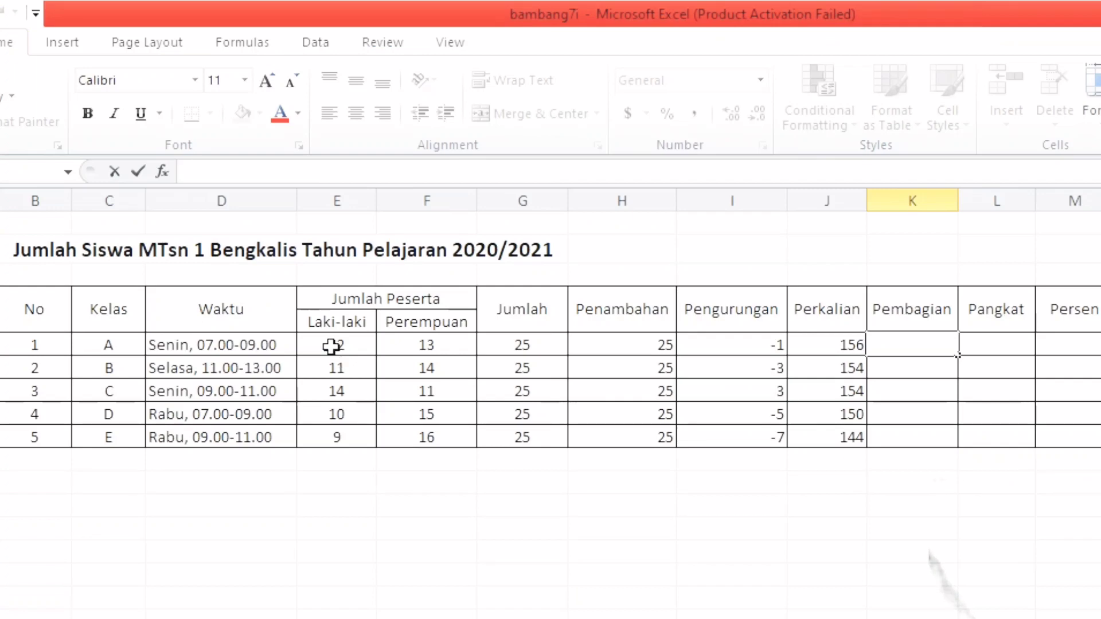
text(=)
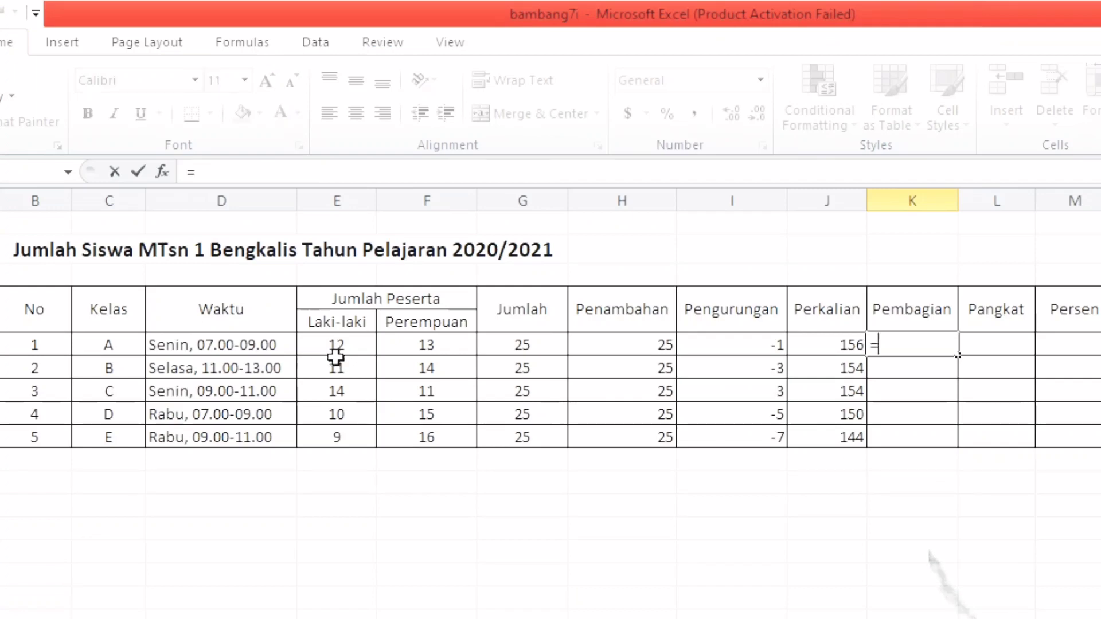
click(339, 347)
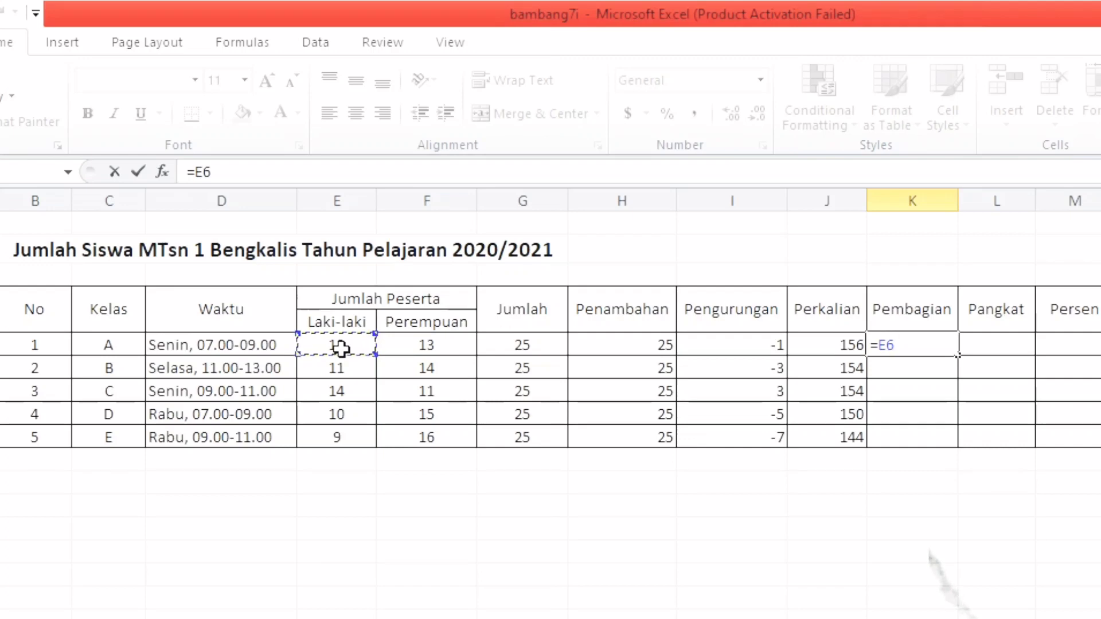
text(/)
click(420, 351)
key(Return)
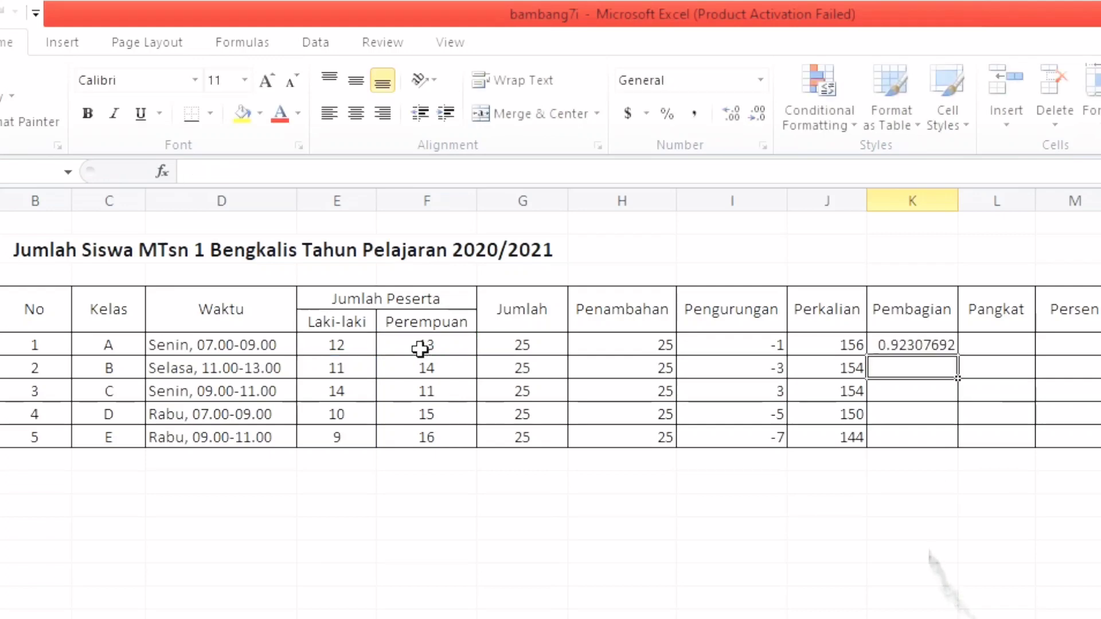
Fill the division formula from Pembagian cell K6 down to K10.
click(930, 345)
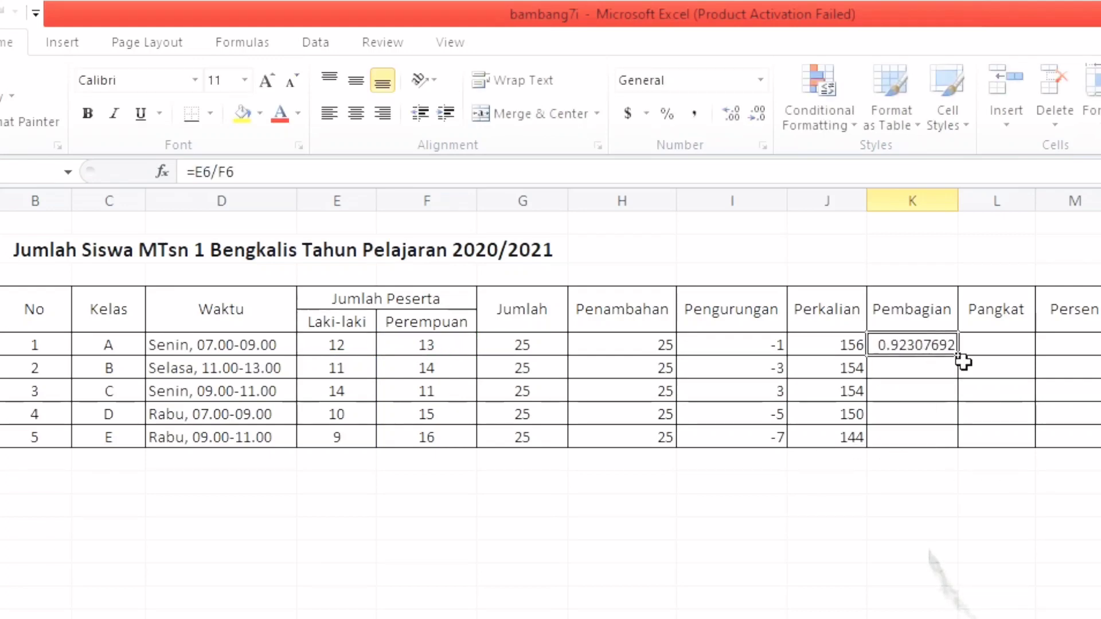
drag(957, 355, 945, 444)
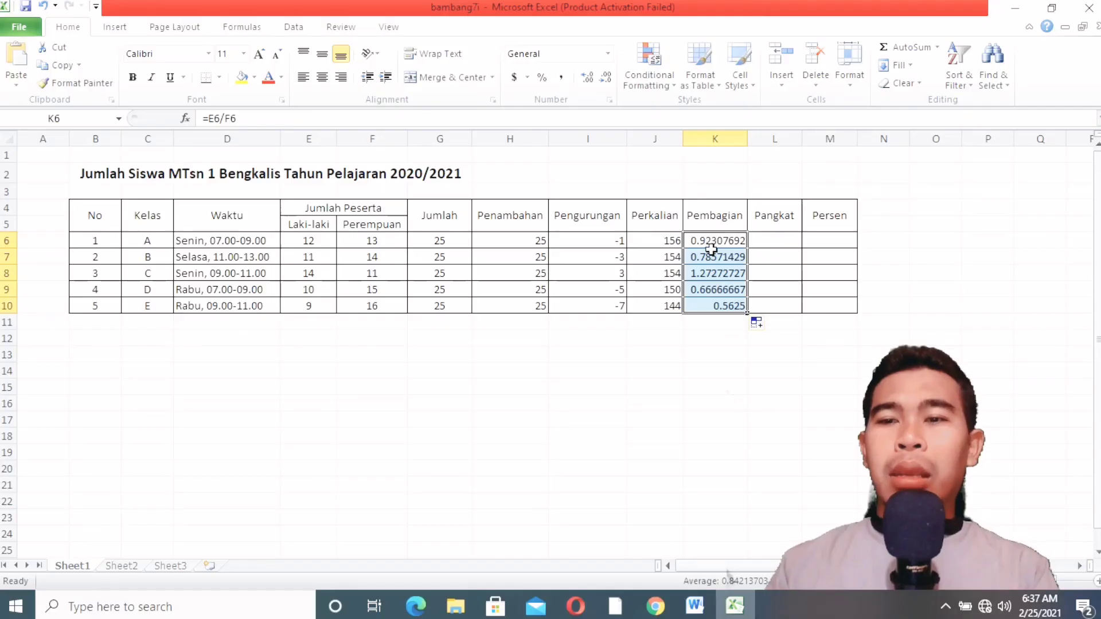
click(907, 349)
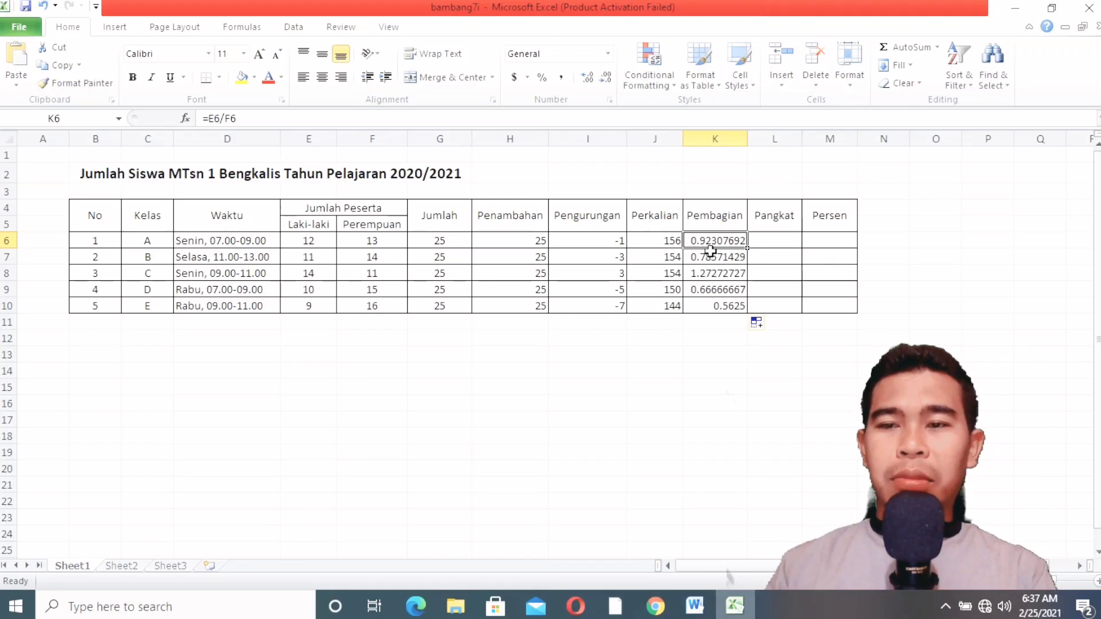
Set class A's Perempuan count in F6 to 14 and its Laki-laki count in E6 to 7.
click(380, 244)
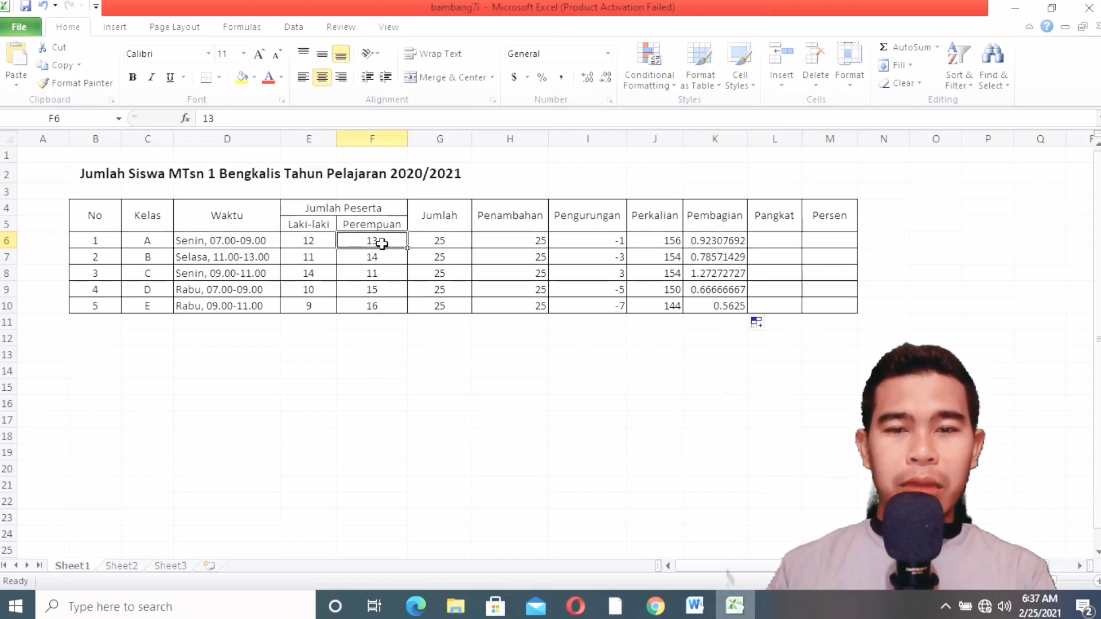
text(14)
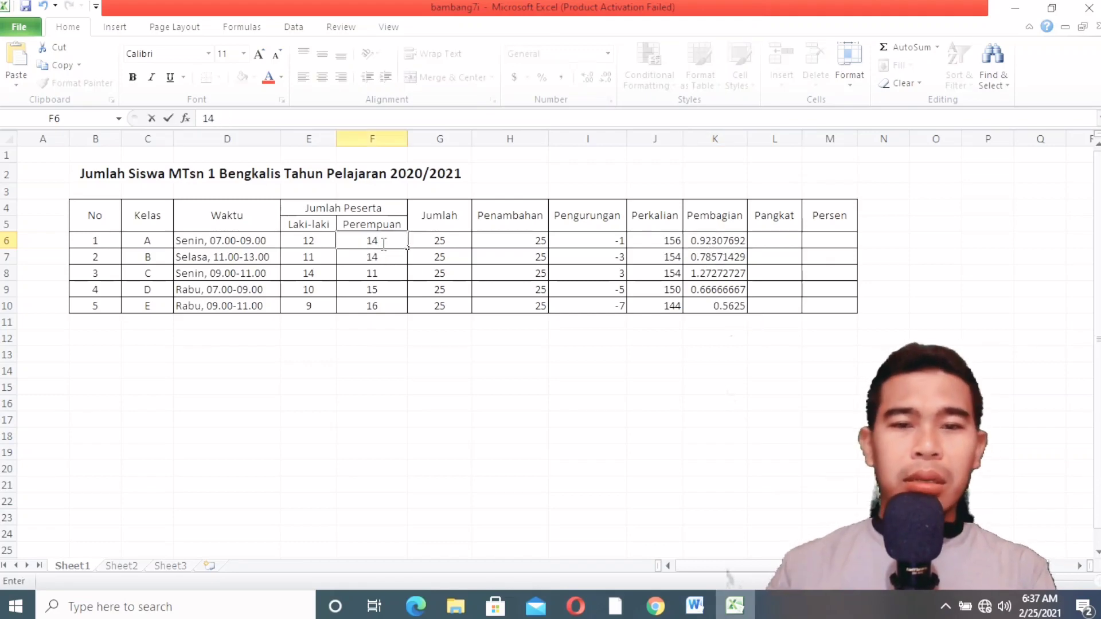
click(325, 241)
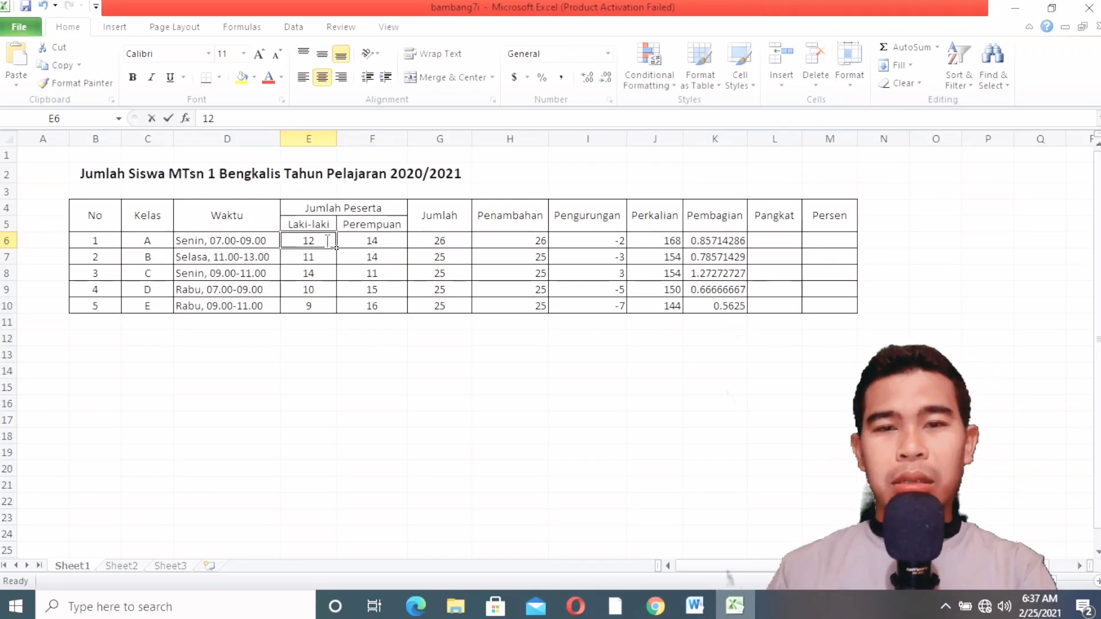
text(7)
key(Return)
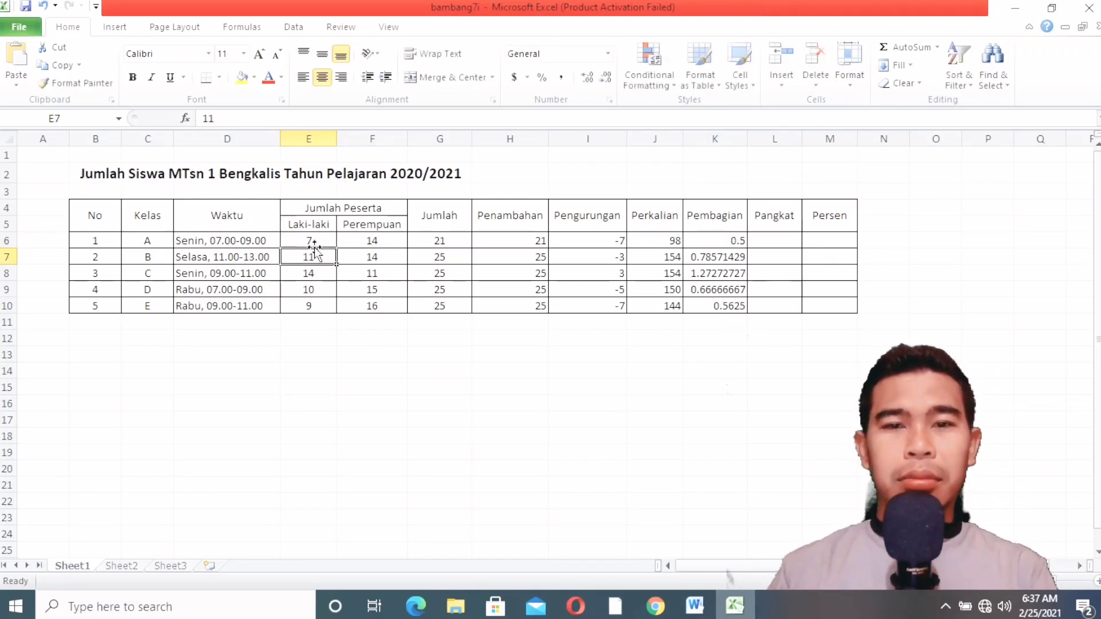
Set class A's Laki-laki count in E6 to 14 and its Perempuan count in F6 to 7, and check the division in K6.
click(328, 240)
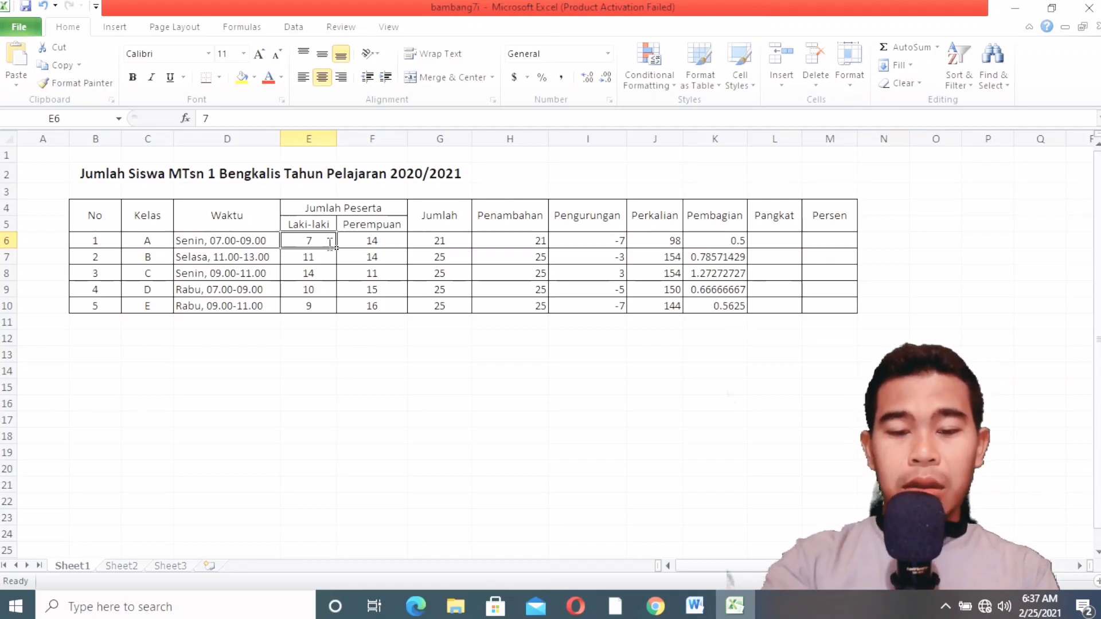
text(14)
click(380, 240)
text(1)
key(Return)
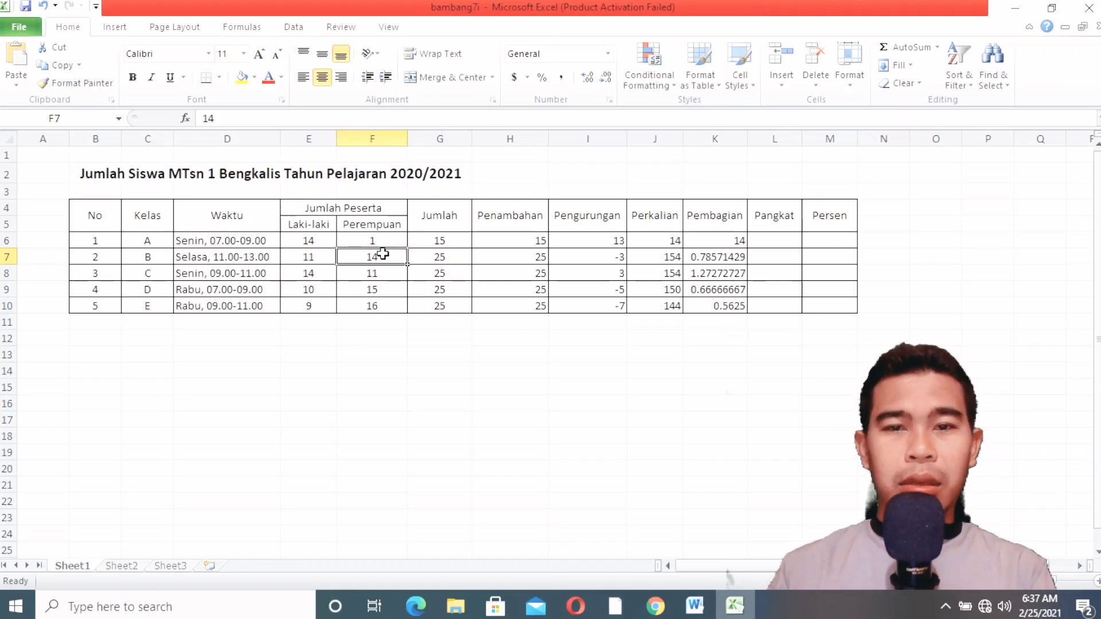
click(385, 241)
text(7)
click(385, 268)
click(375, 230)
click(384, 251)
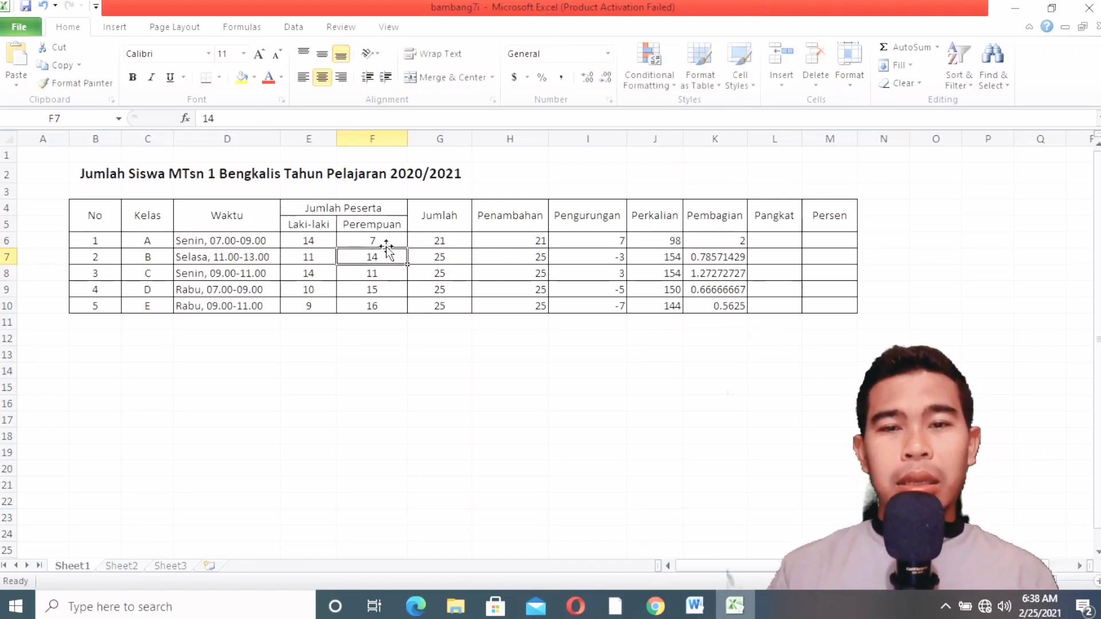
click(368, 240)
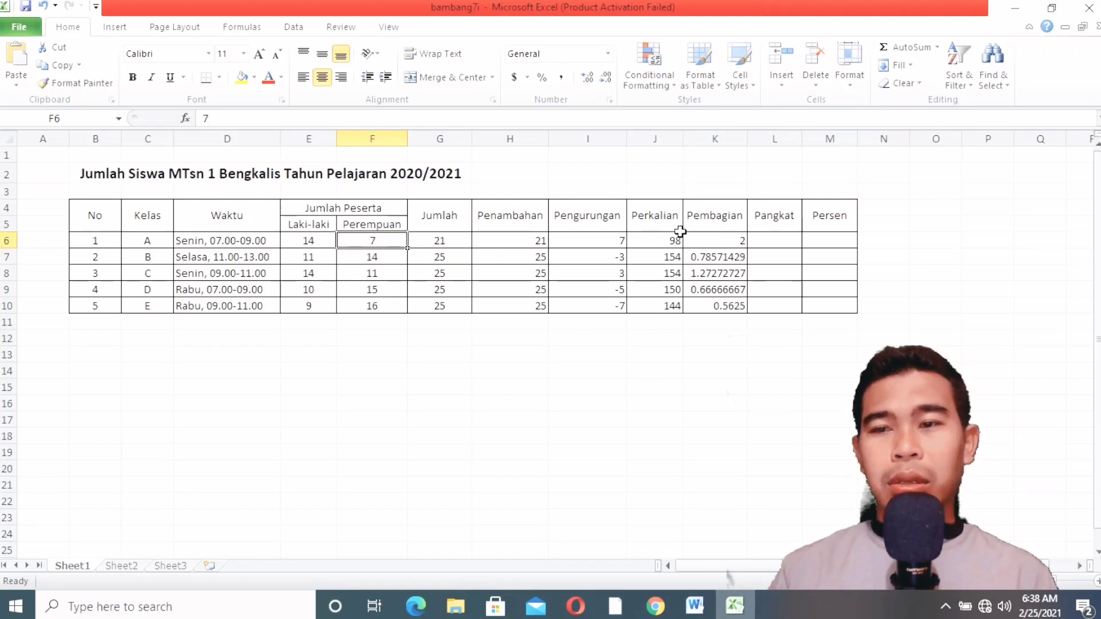
click(718, 241)
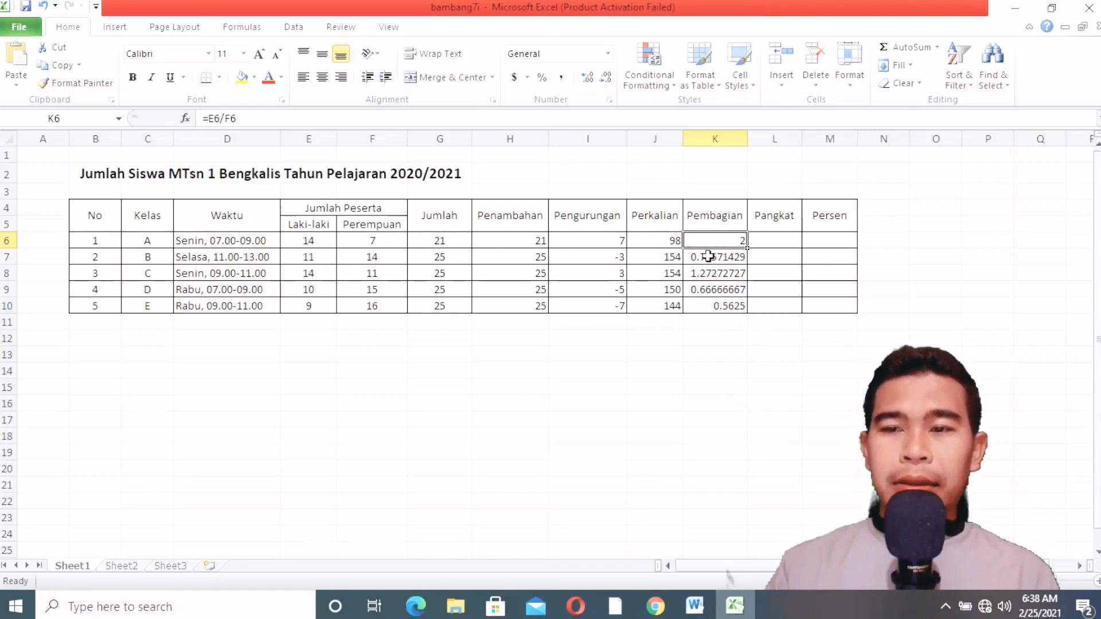
Enter the power formula =E6^F6 in Pangkat cell L6.
click(769, 241)
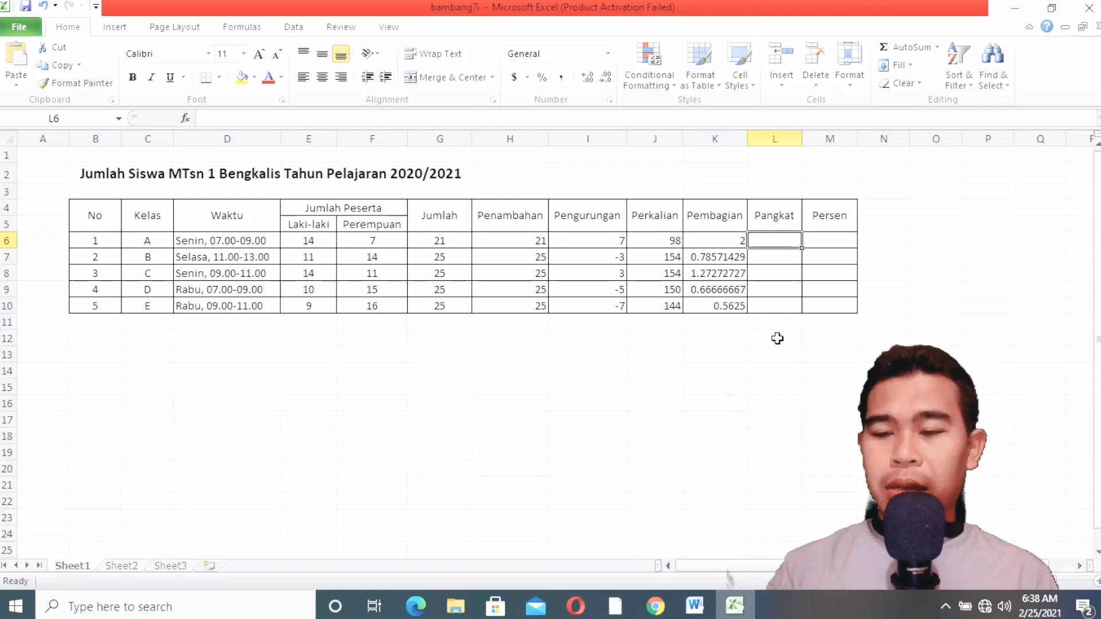
text(=)
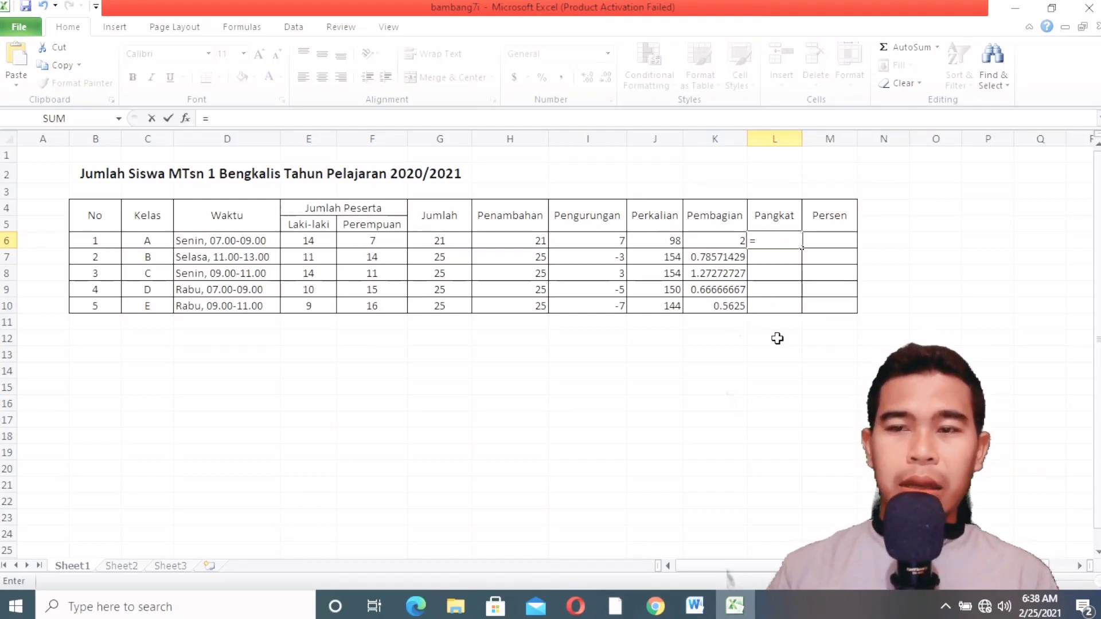
click(312, 238)
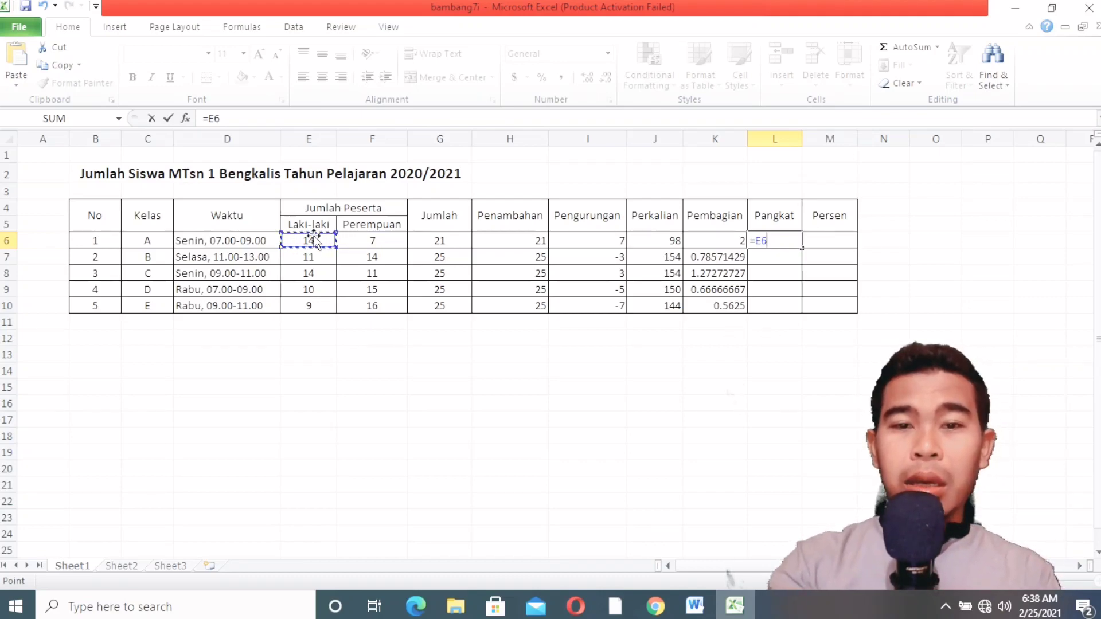
text(^)
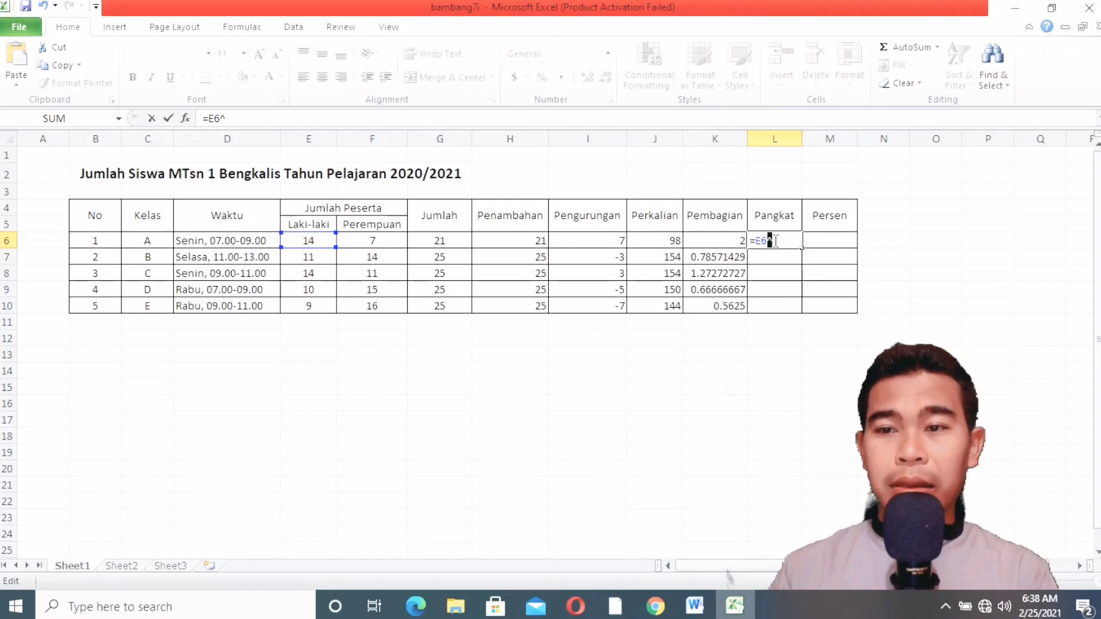
click(396, 241)
key(Return)
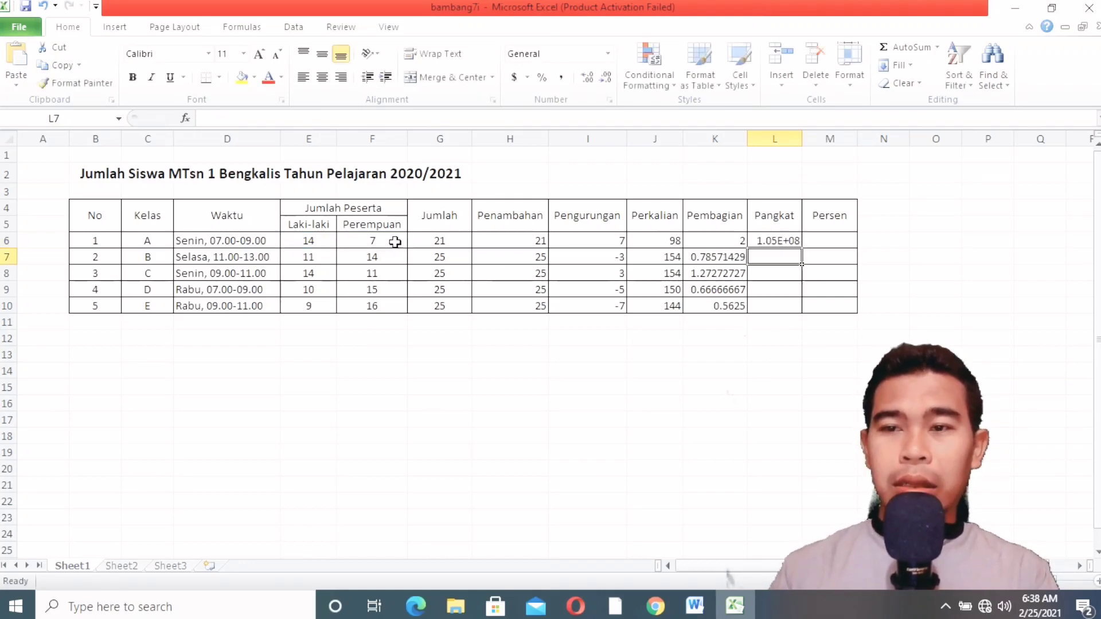
Widen the Pangkat column to show the full number and fill the power formula from L6 down to L10.
drag(802, 139, 826, 138)
click(802, 241)
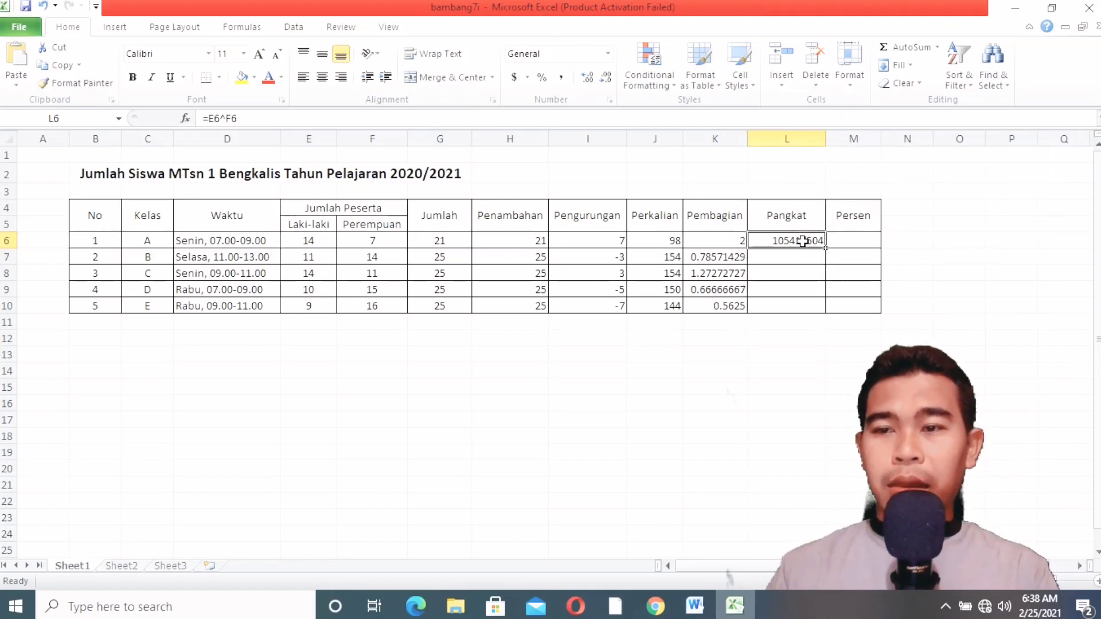
drag(826, 248, 830, 302)
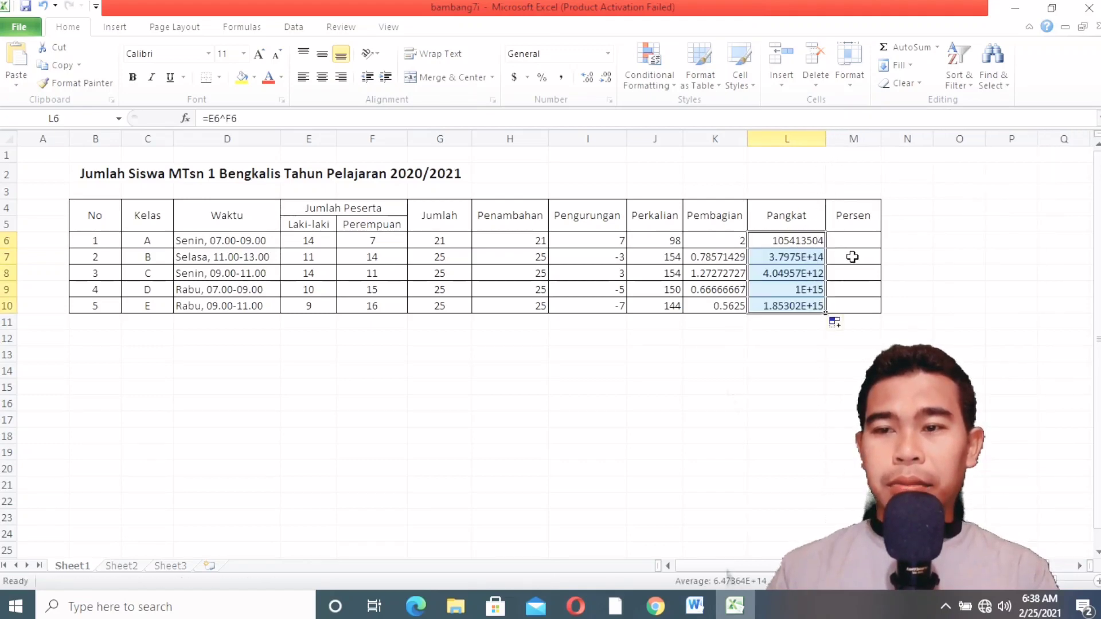
Widen the Pangkat column further and check the copied power formulas in L9 and L10.
drag(880, 135, 921, 142)
click(893, 154)
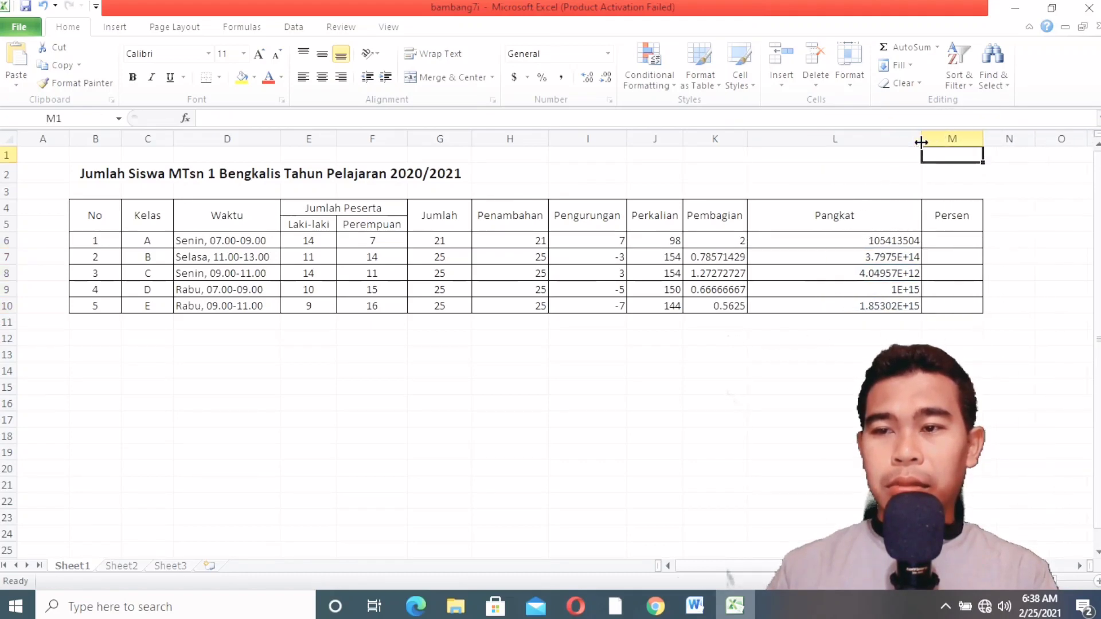
double_click(900, 288)
click(909, 305)
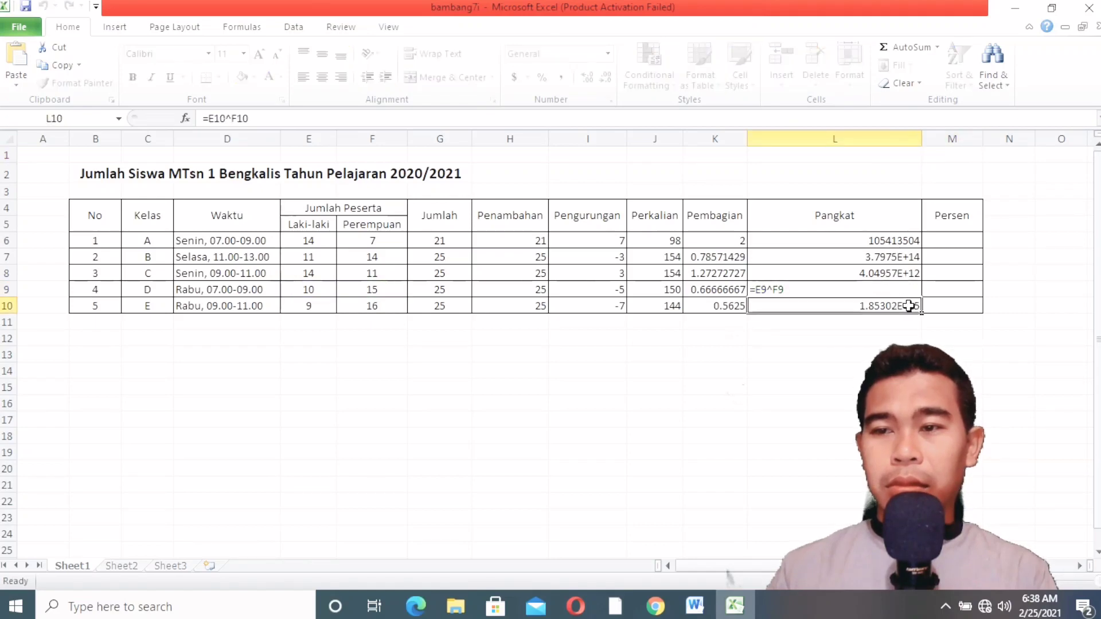
drag(920, 138, 860, 139)
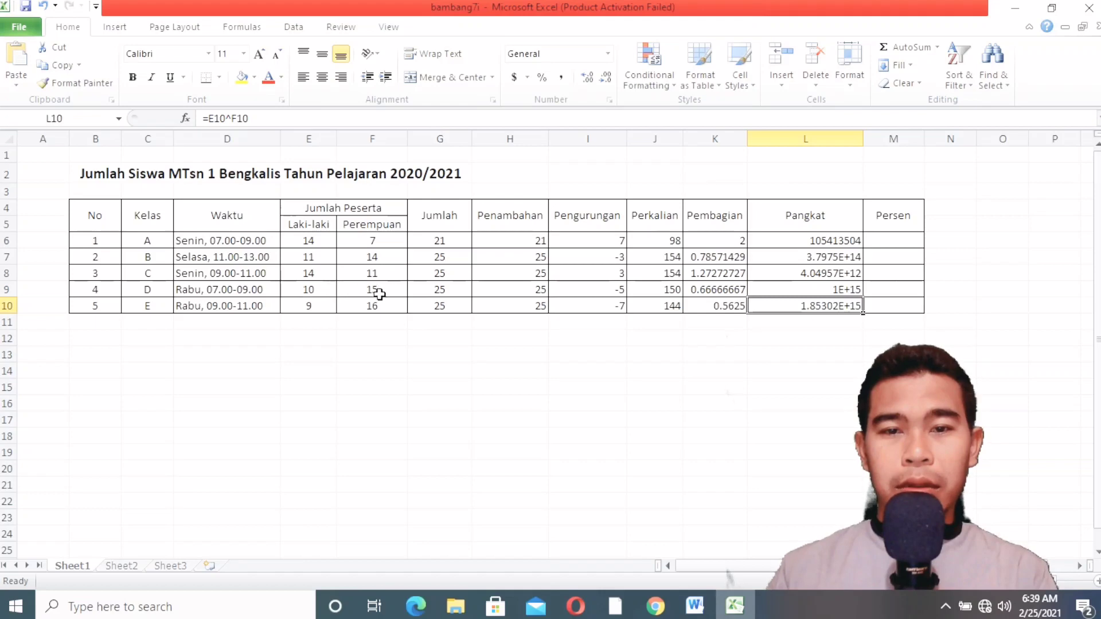
Set class D's Perempuan count in F9 to 5 and adjust the widths of the Pangkat and Persen columns.
click(399, 289)
text(5)
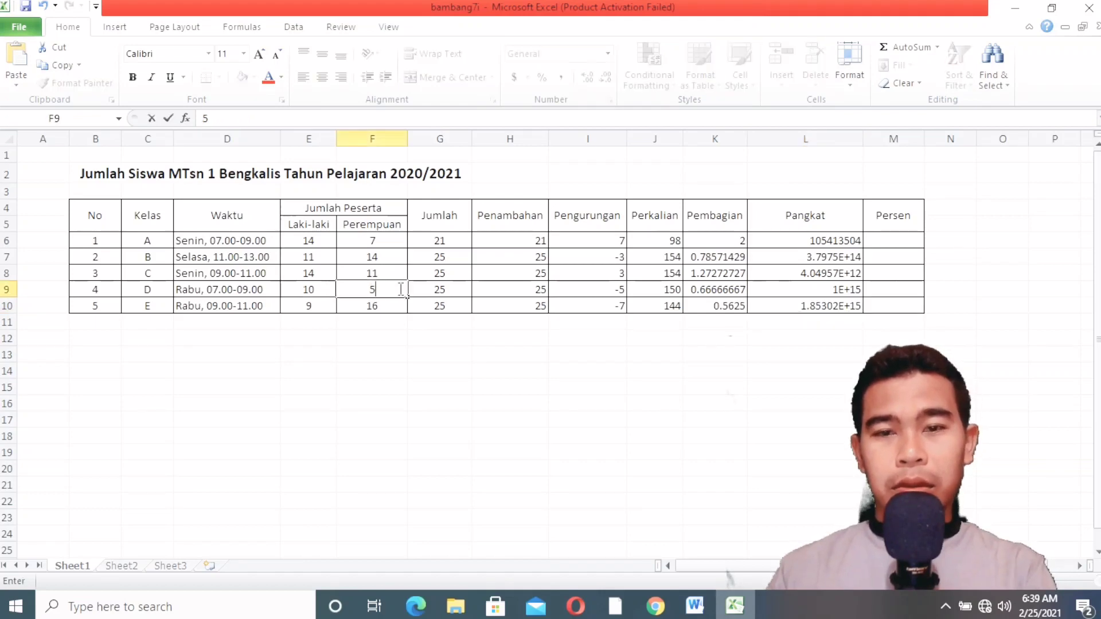
key(Return)
click(368, 289)
click(853, 274)
click(869, 154)
drag(863, 142, 932, 137)
Enter the percent formula =E6% in Persen cell M6.
click(898, 241)
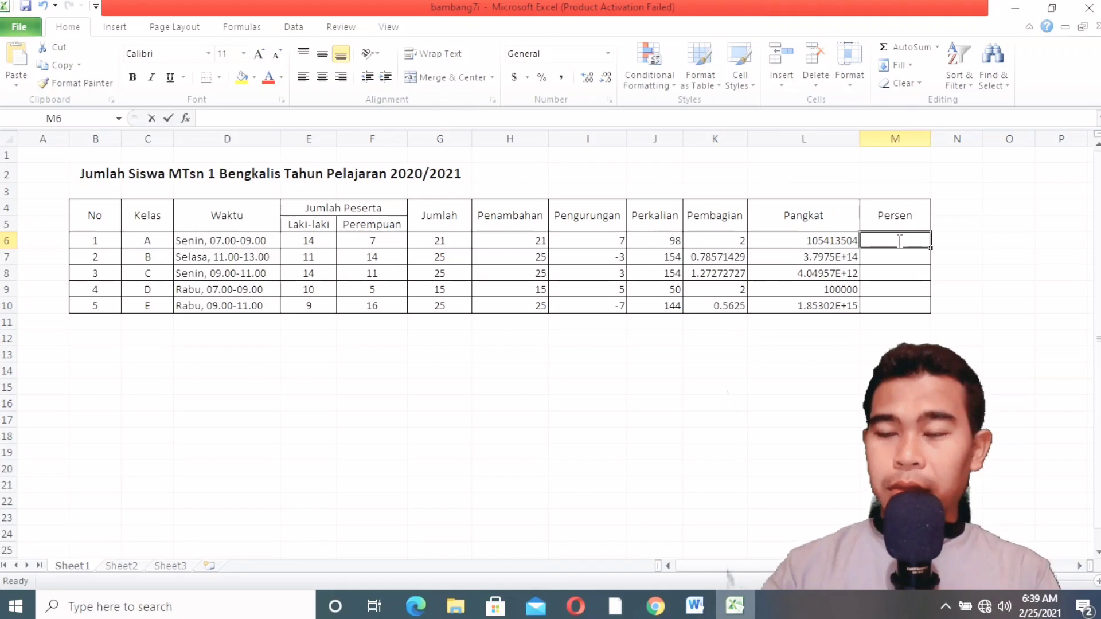
text(=)
click(285, 242)
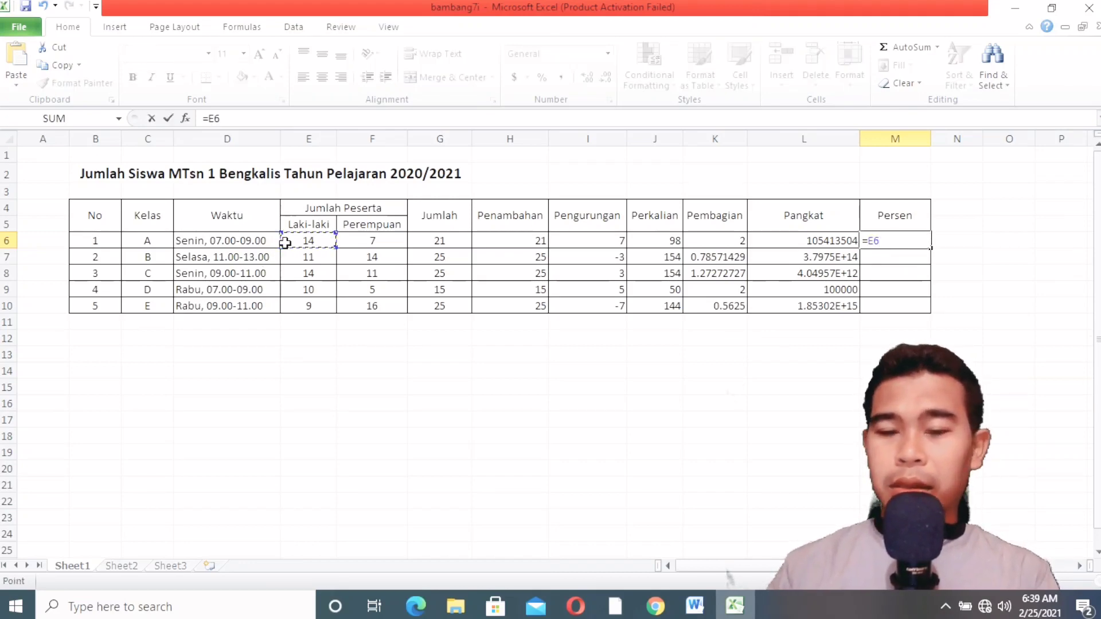
text(%)
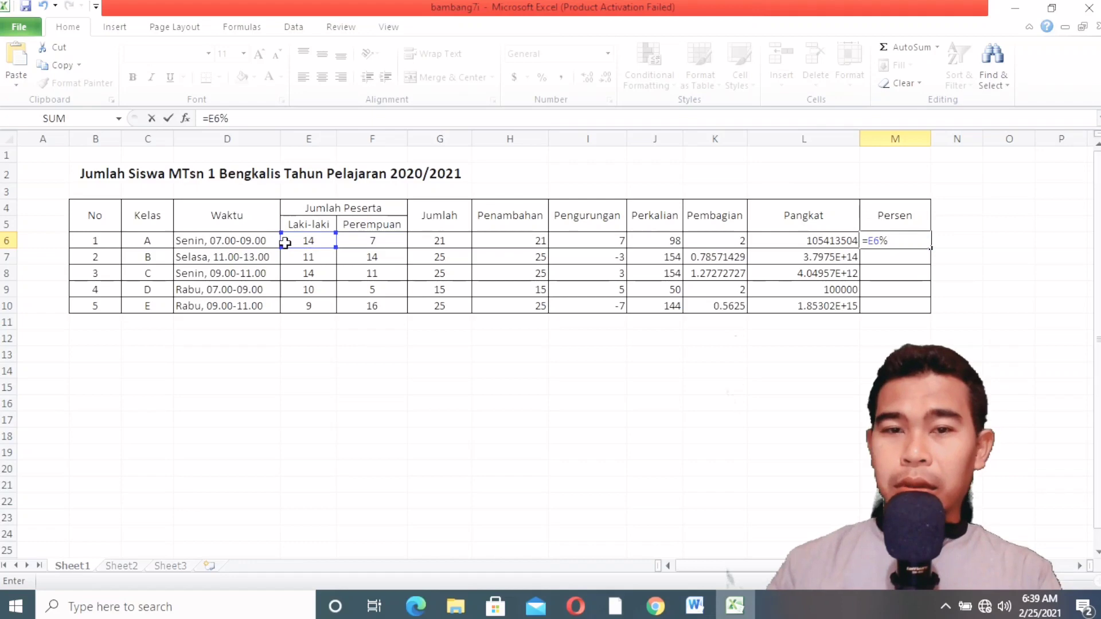
click(361, 240)
key(Down)
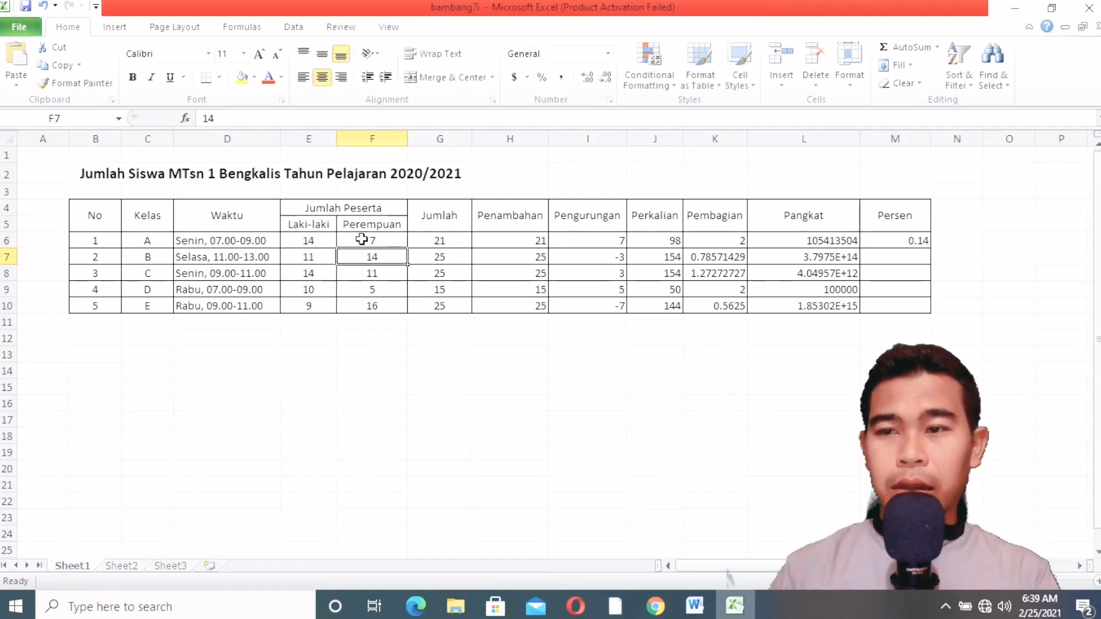
Fill the percent formula from M6 down to M10 and check the formula in M6.
click(916, 242)
drag(934, 249, 932, 308)
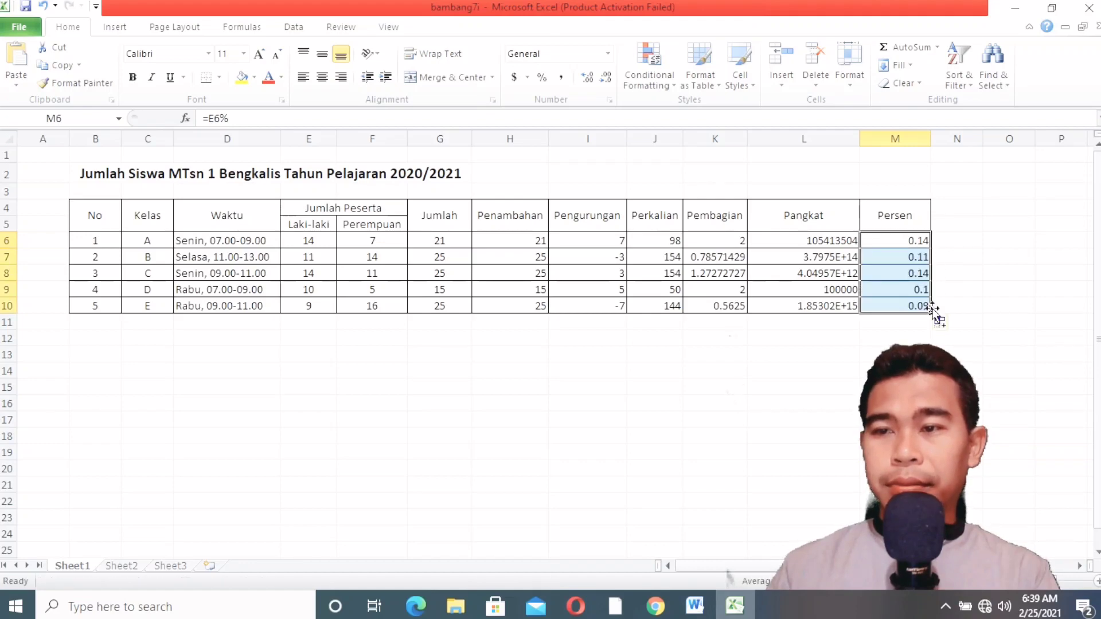
click(954, 269)
click(881, 239)
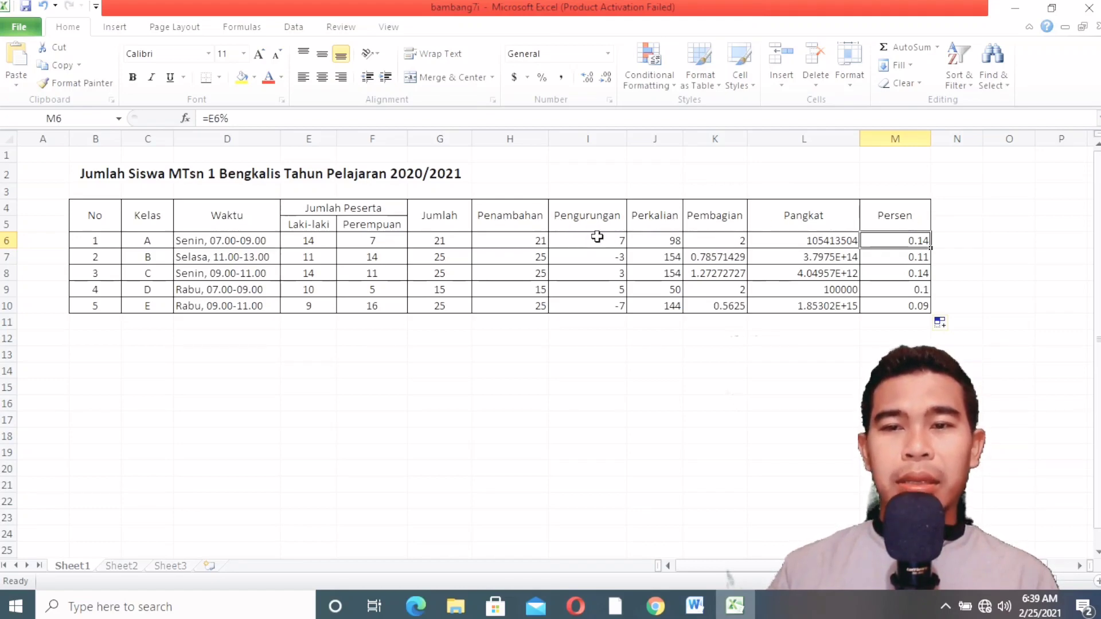
Correct the spelling of the subtraction column header in I4 to Pengurangan.
double_click(592, 216)
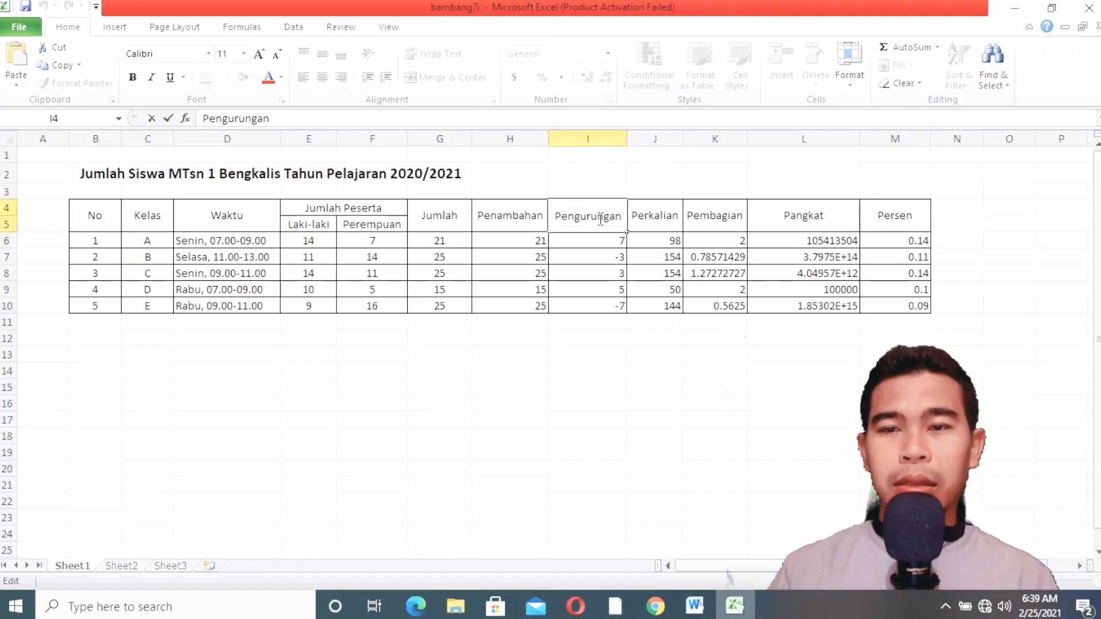
key(BackSpace)
text(a)
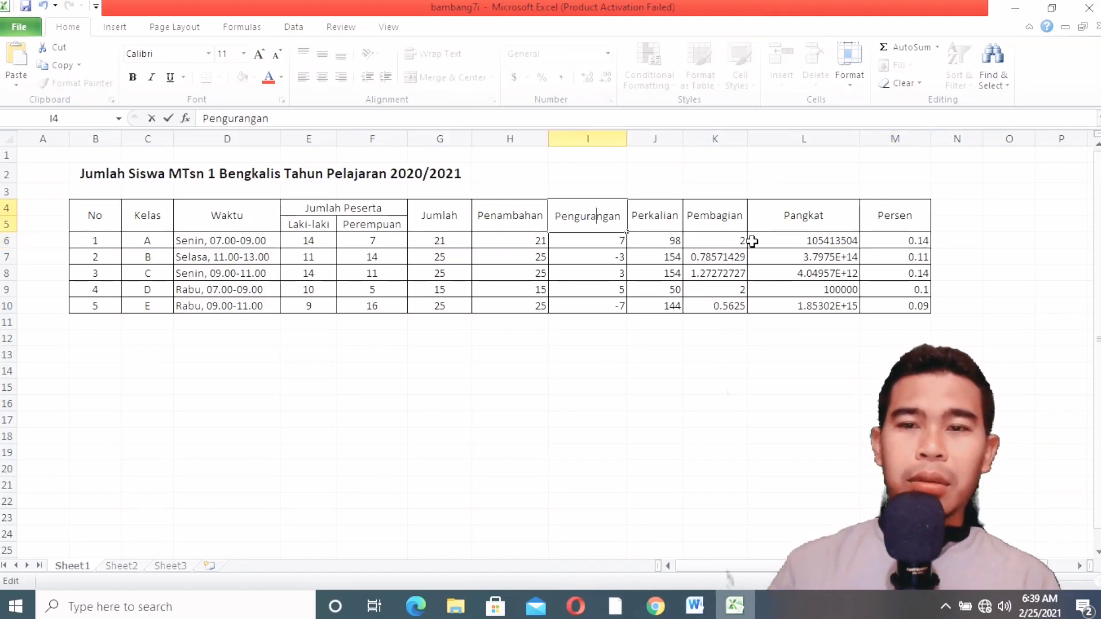
click(620, 286)
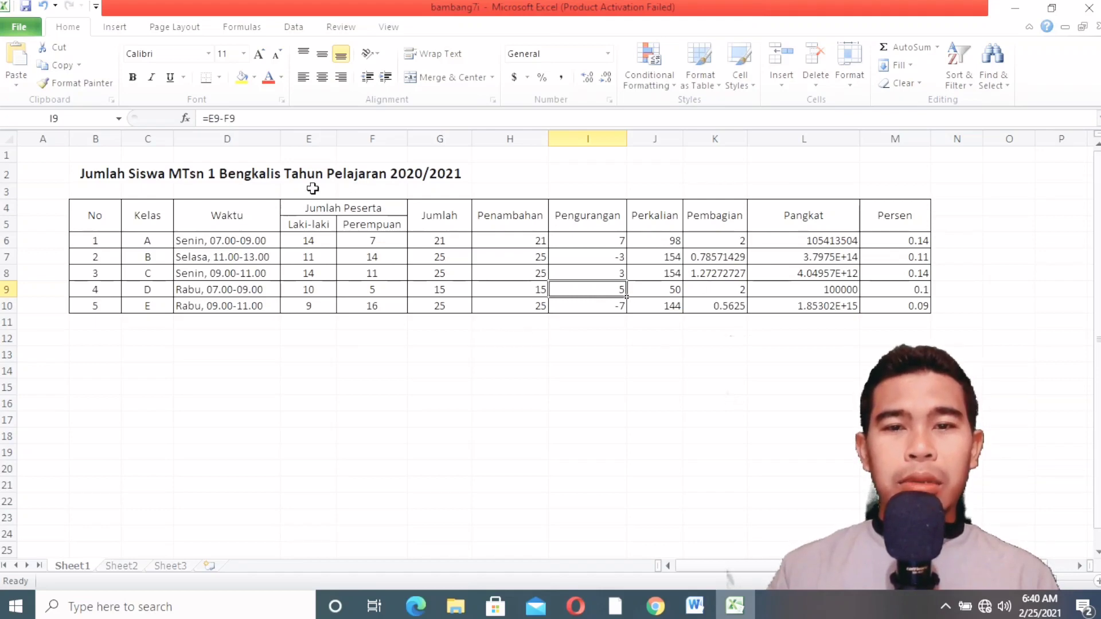
Merge and center the table title across B2:M2 so that it spans the whole table.
click(99, 175)
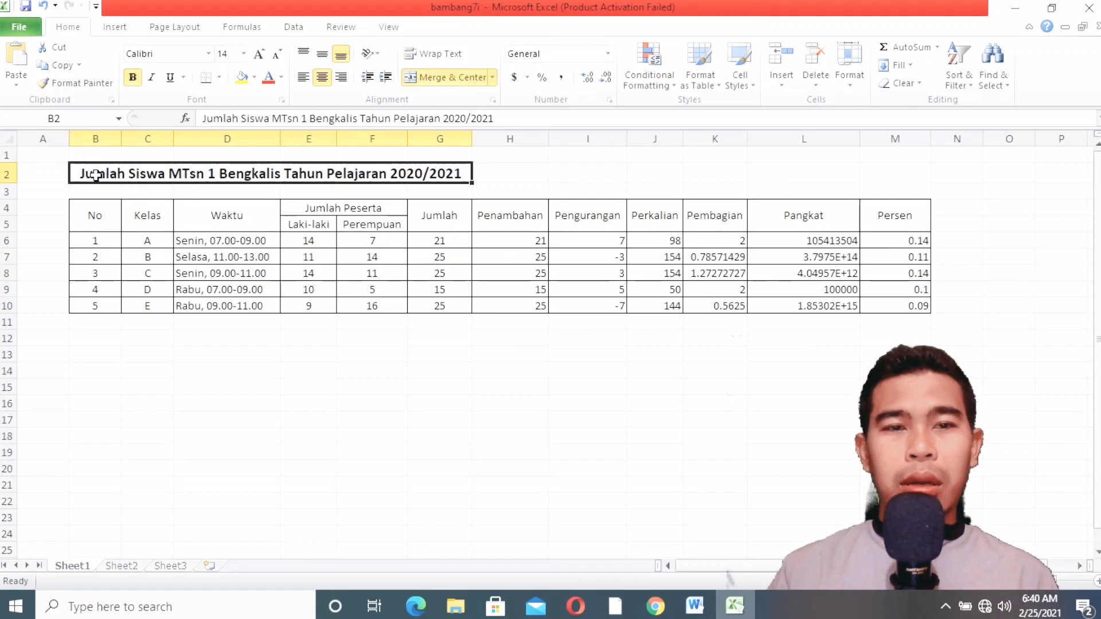
drag(93, 175, 889, 175)
click(438, 76)
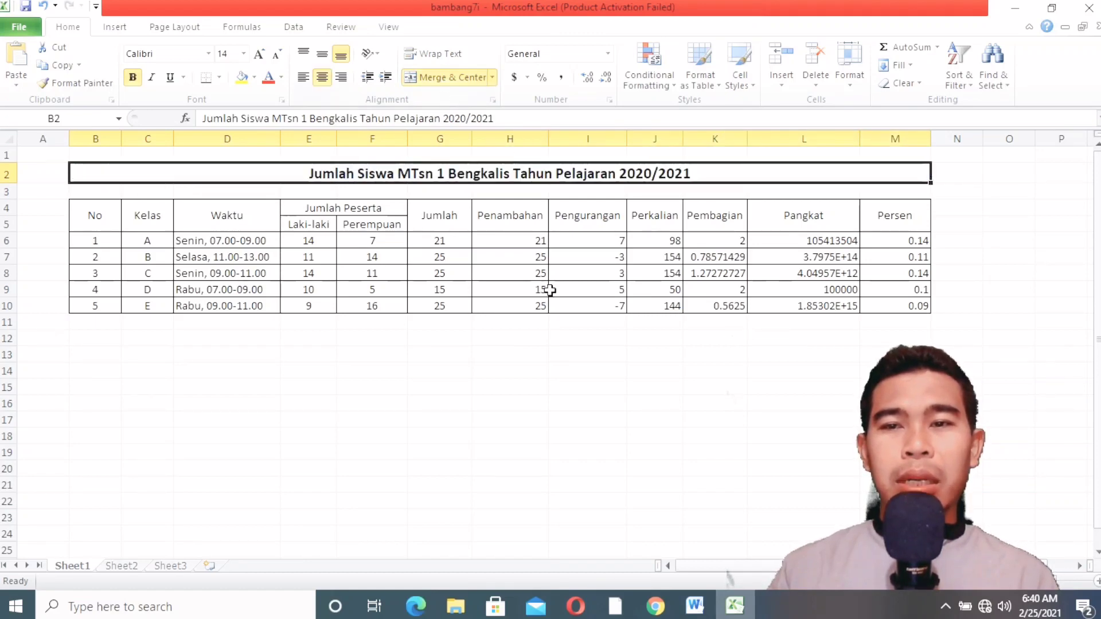
click(640, 441)
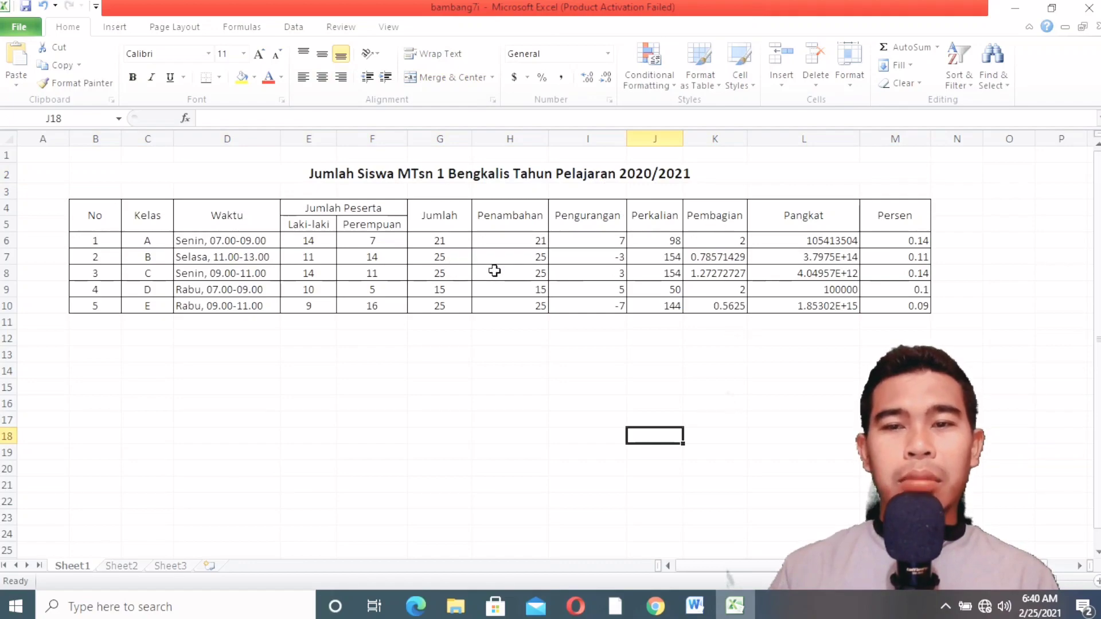
Save the workbook in Documents under a new name made of the author's first name followed by "rumus excel 7i".
click(23, 27)
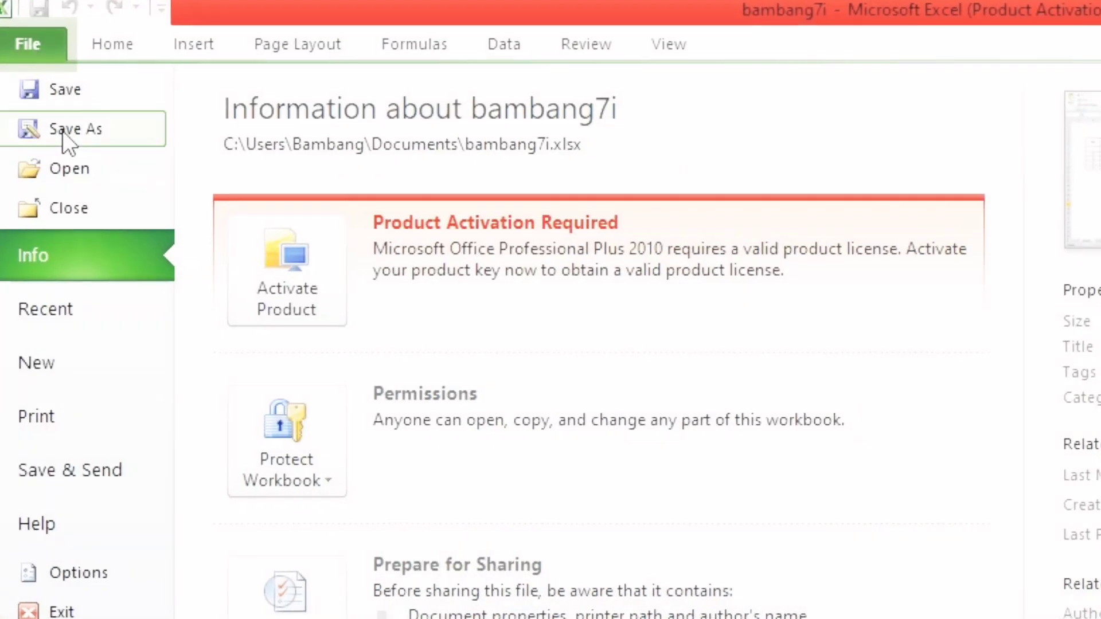
click(63, 131)
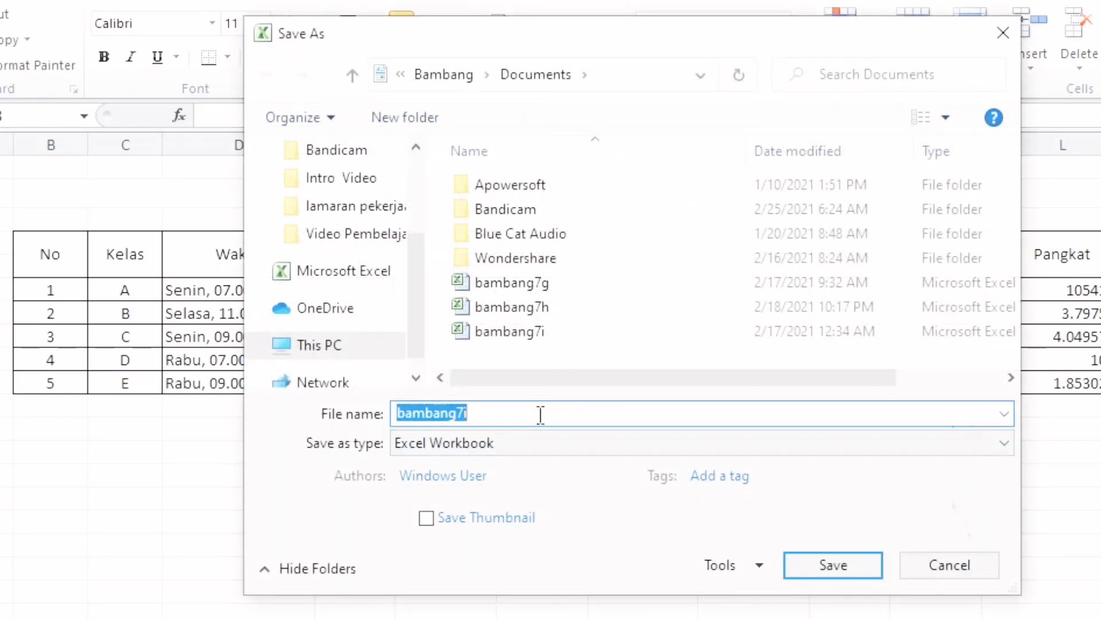
click(540, 414)
drag(540, 413, 274, 421)
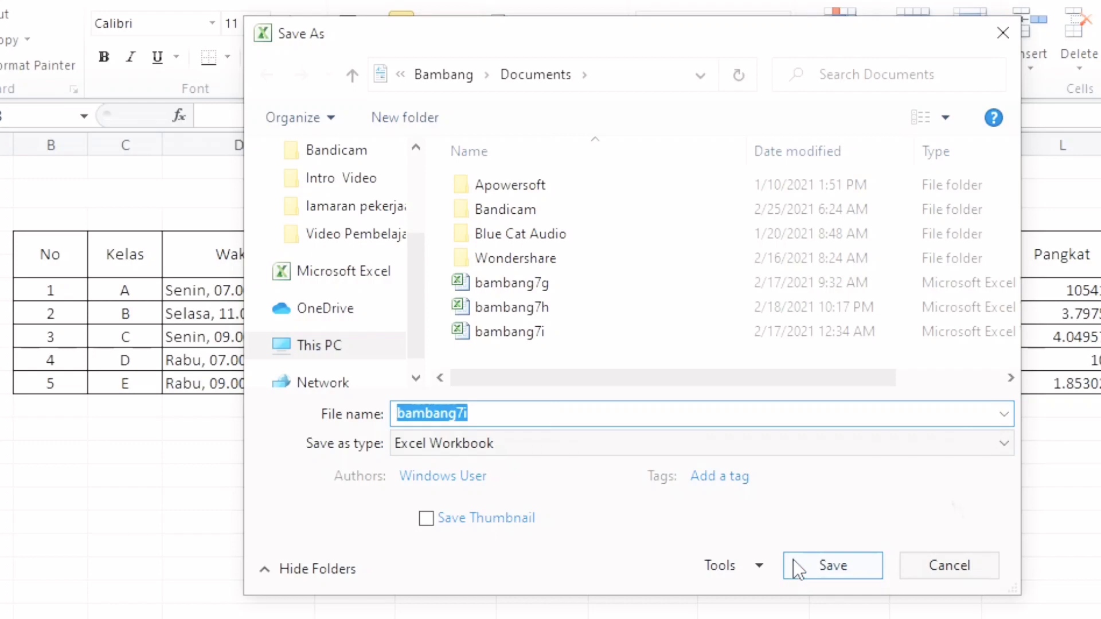
text(bambang)
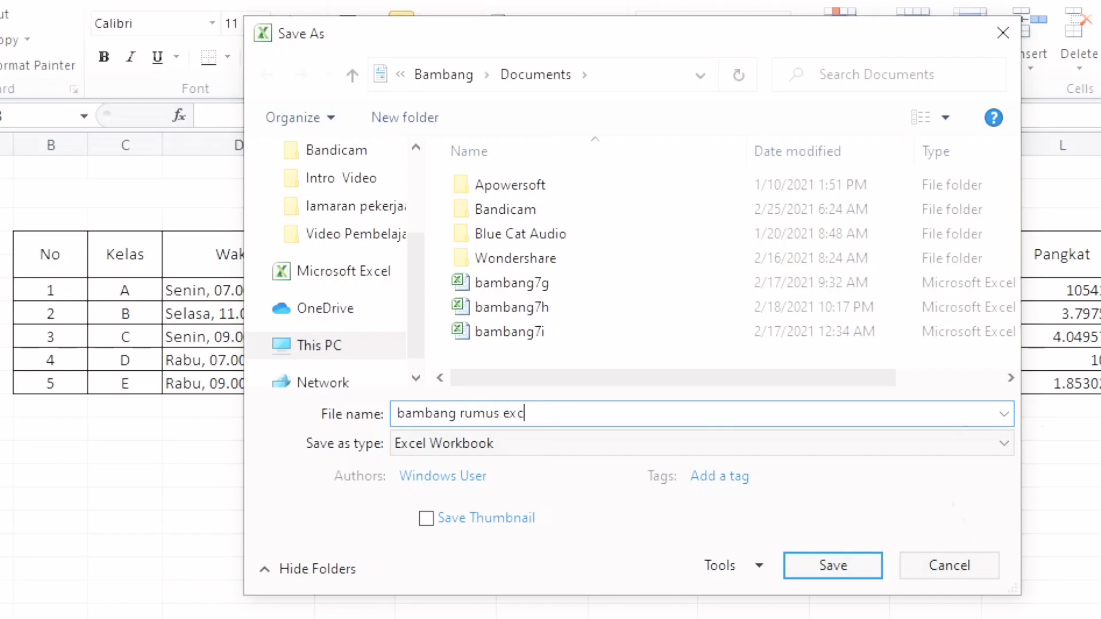
text(rumus excel 7i)
click(811, 574)
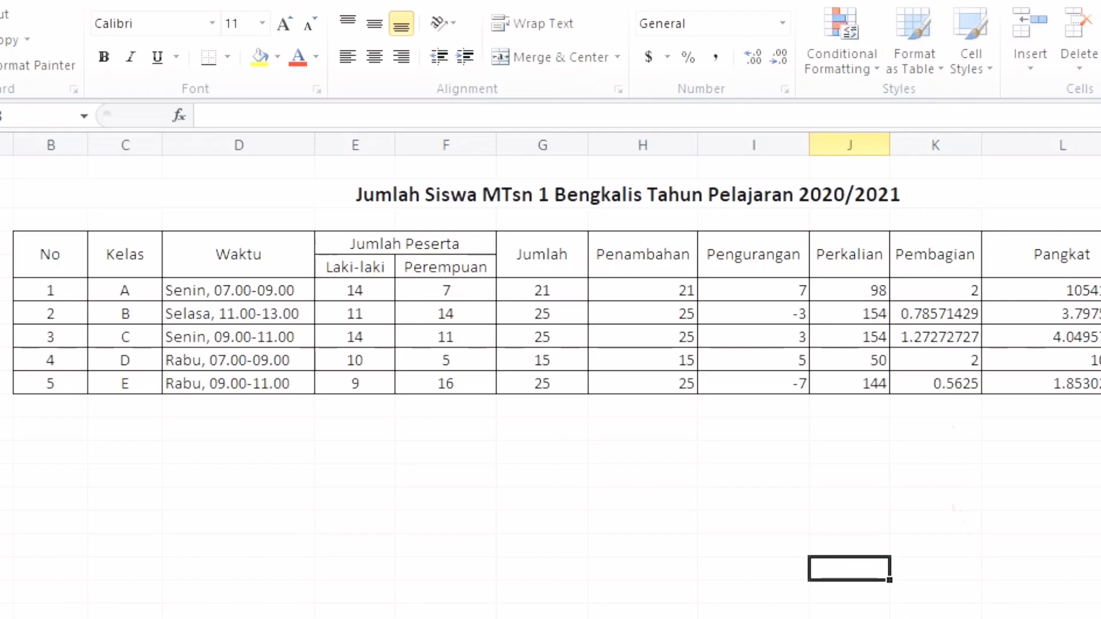